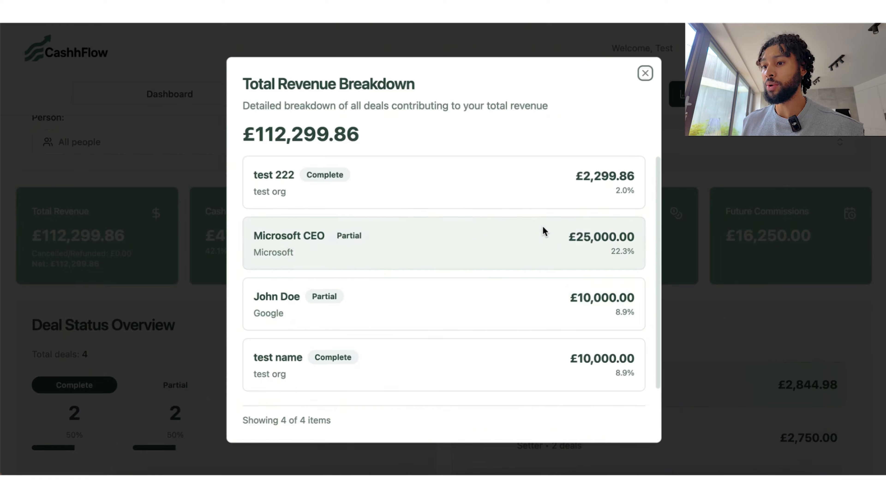
# Step: Close the Total Revenue breakdown and review the Cash Collected breakdown
pyautogui.click(645, 74)
pyautogui.click(218, 258)
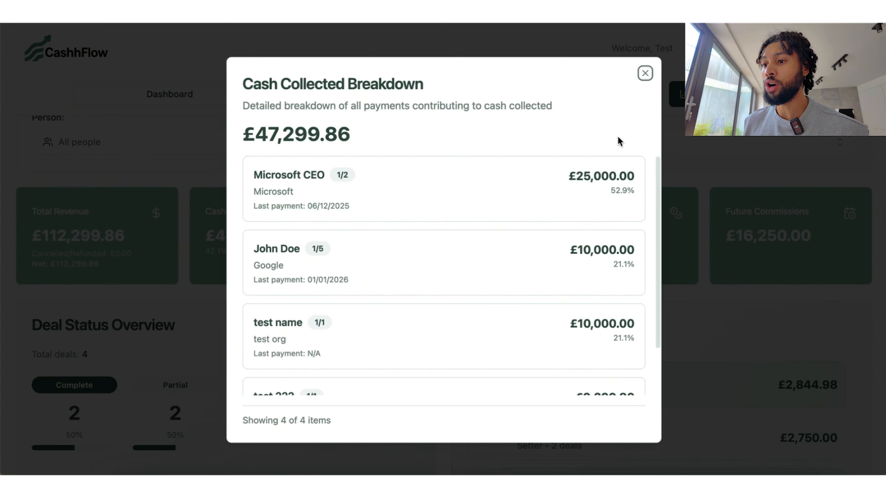
pyautogui.click(644, 73)
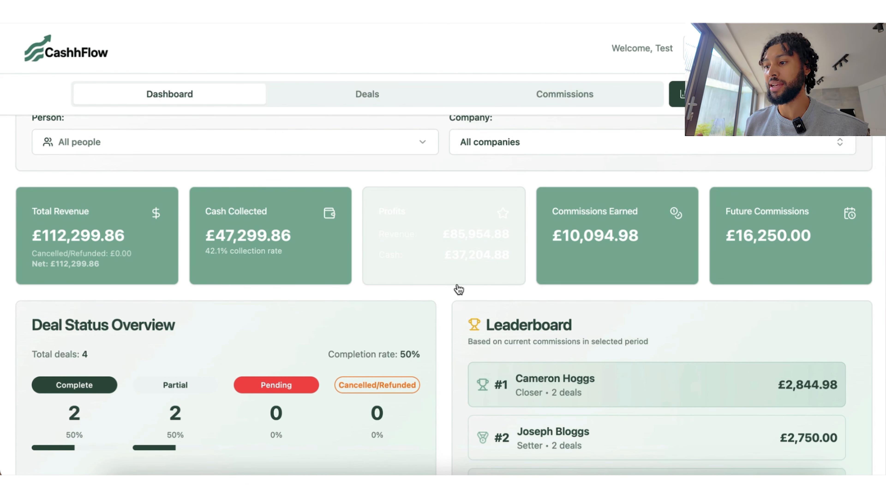
# Step: Review the Commissions Earned breakdown, including the top earner's deals, then the Future Commissions breakdown
pyautogui.click(657, 265)
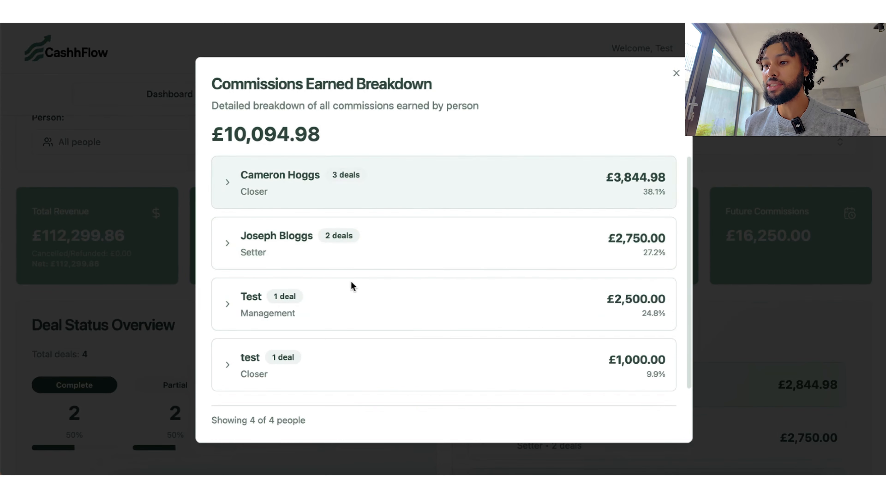
pyautogui.click(441, 192)
pyautogui.scroll(-1, 424, 333)
pyautogui.scroll(-1, 424, 333)
pyautogui.scroll(3, 422, 334)
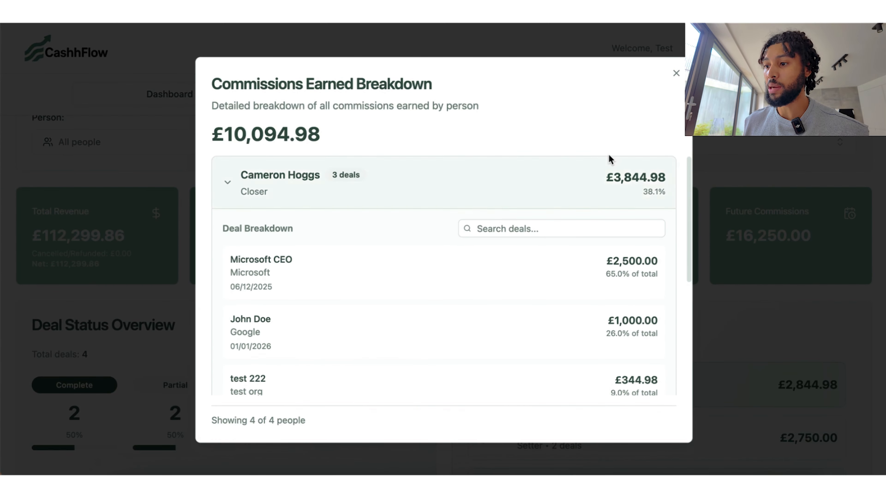
pyautogui.click(676, 73)
pyautogui.click(777, 245)
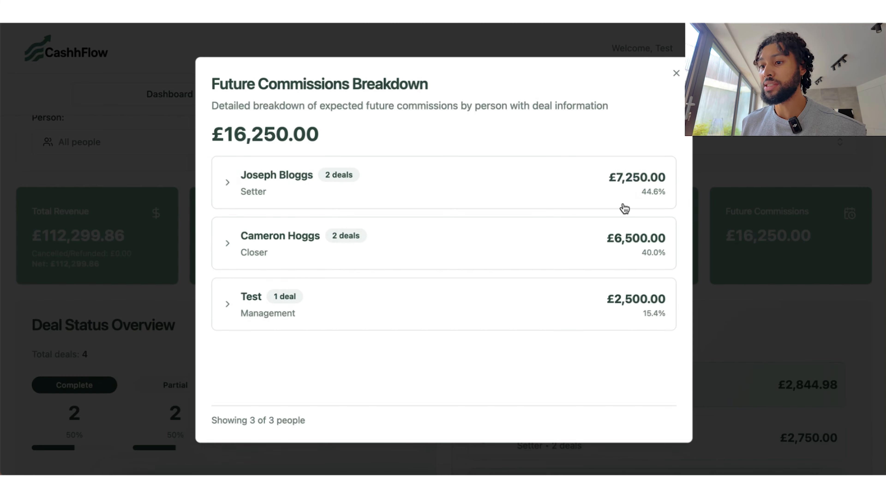
pyautogui.click(677, 74)
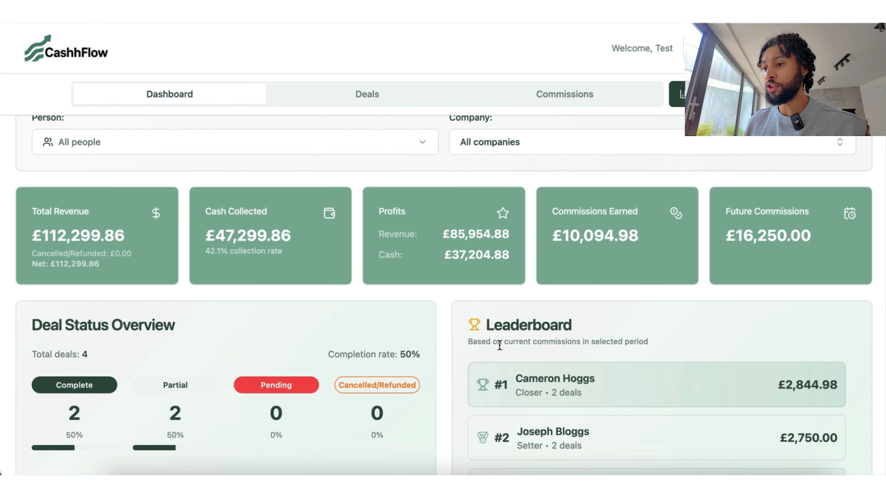
pyautogui.scroll(-4, 499, 345)
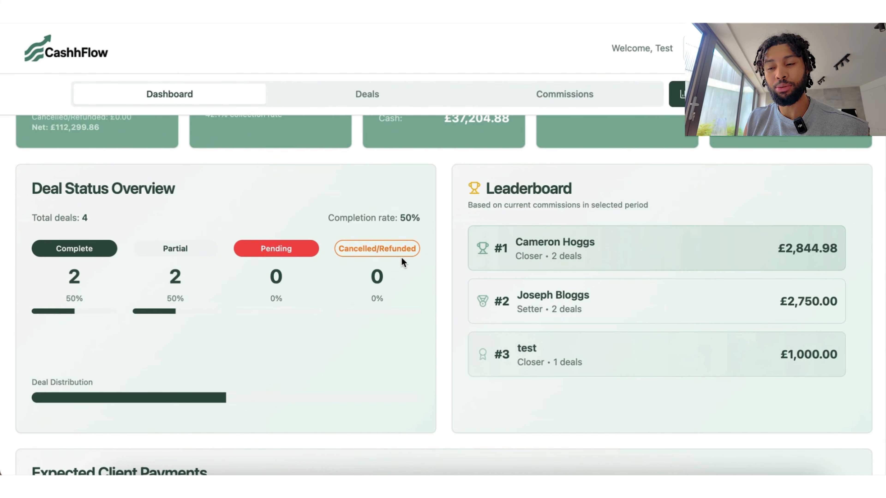
pyautogui.scroll(-3, 401, 257)
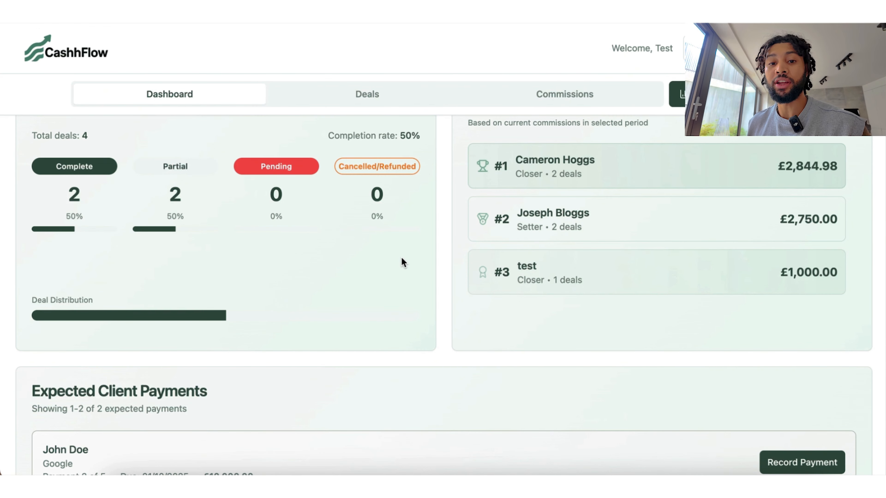
pyautogui.scroll(-7, 401, 257)
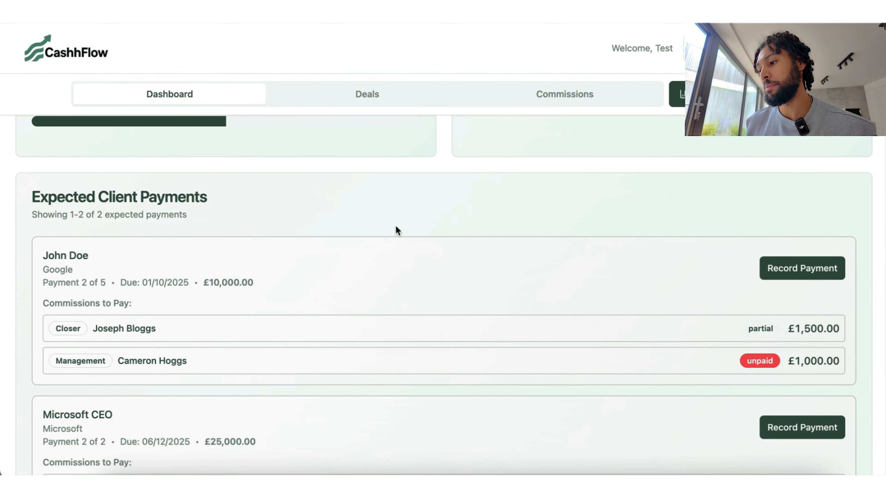
pyautogui.scroll(-2, 515, 268)
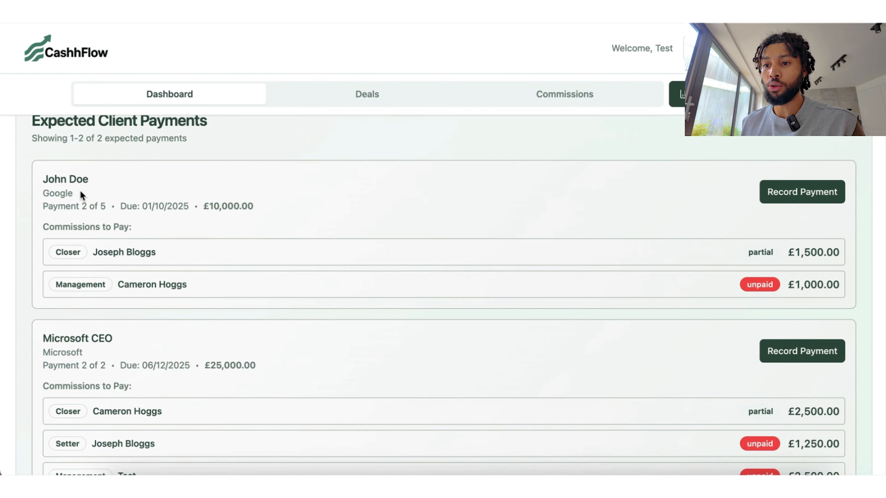
pyautogui.moveTo(80, 205); pyautogui.dragTo(89, 208)
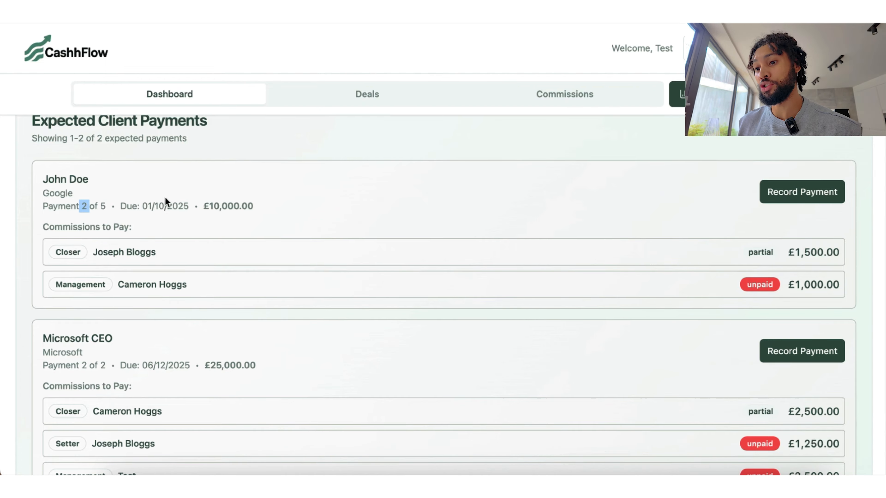
pyautogui.moveTo(164, 206); pyautogui.dragTo(153, 205)
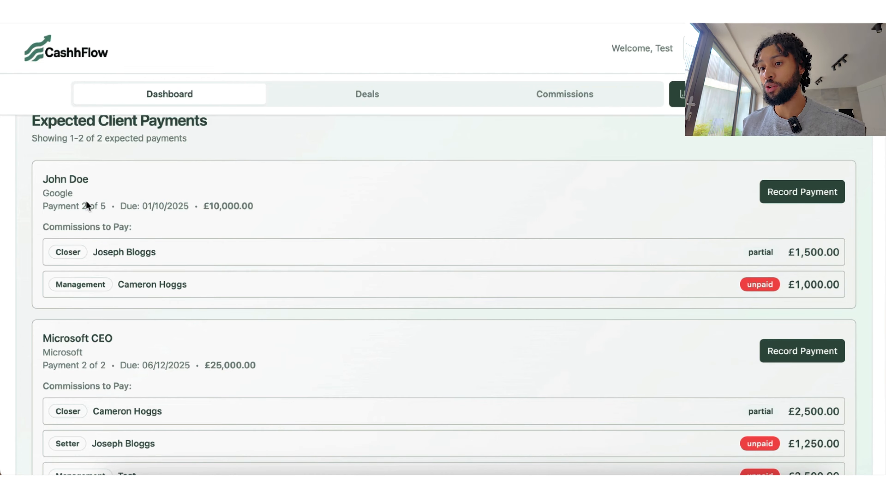
# Step: Record a £10,000 payment on the Google deal, advancing it to payment 3 of 5
pyautogui.click(814, 192)
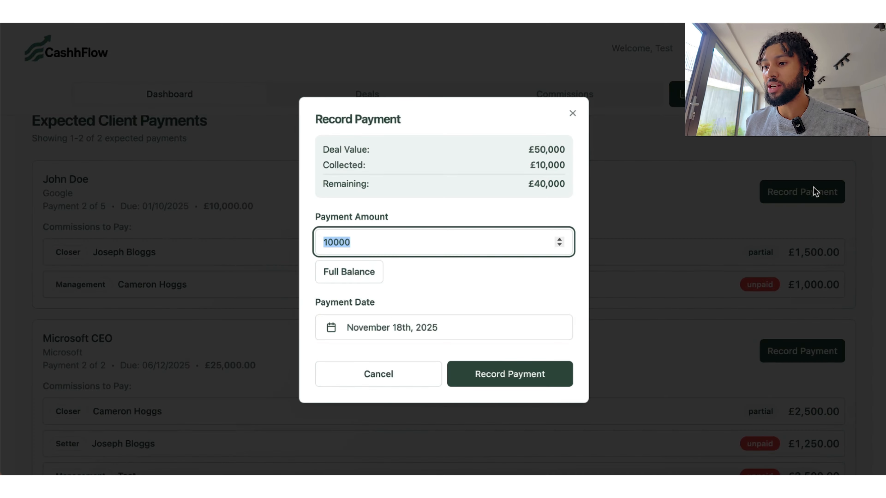
pyautogui.click(484, 372)
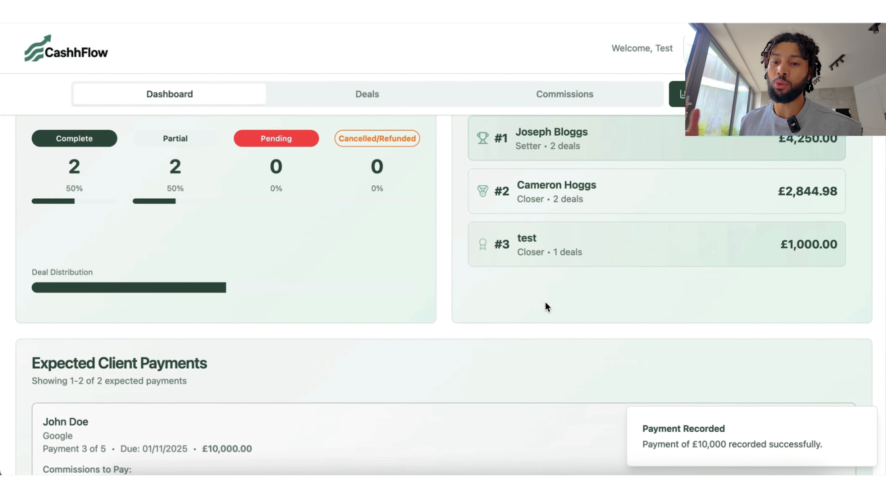
pyautogui.scroll(-8, 546, 305)
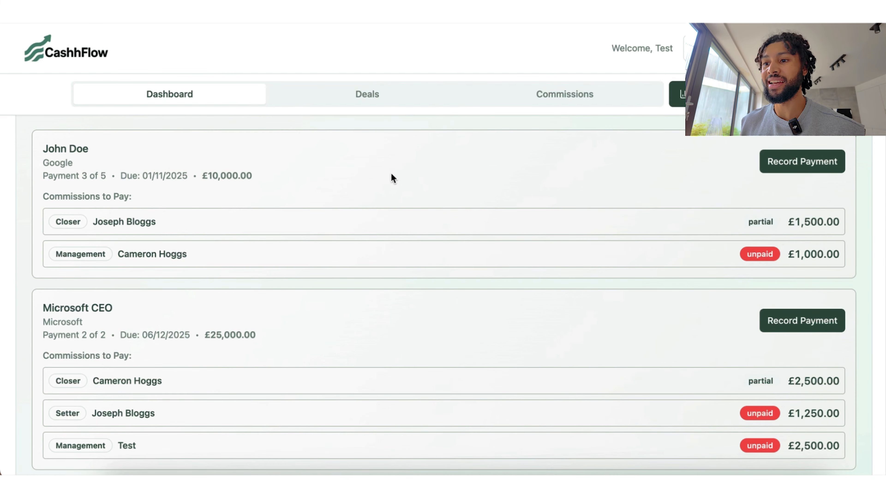
pyautogui.scroll(8, 391, 174)
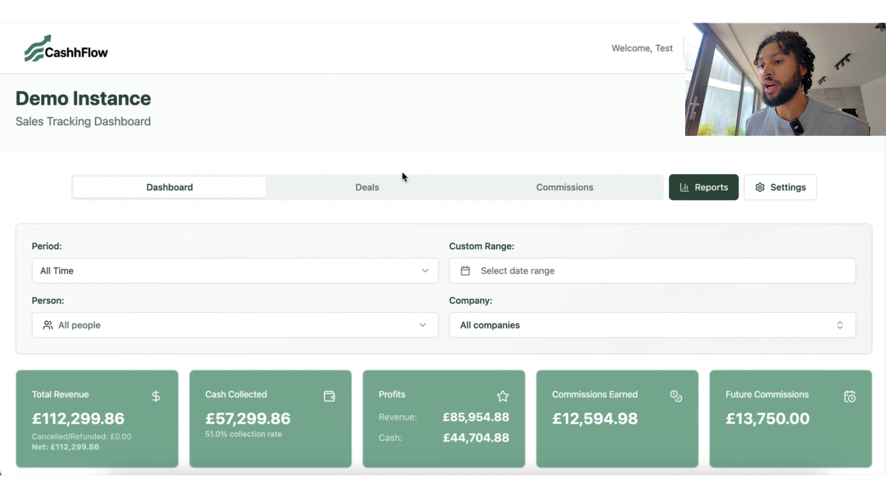
# Step: Switch to the Deals list and scroll through the existing deals
pyautogui.click(366, 187)
pyautogui.scroll(-2, 367, 188)
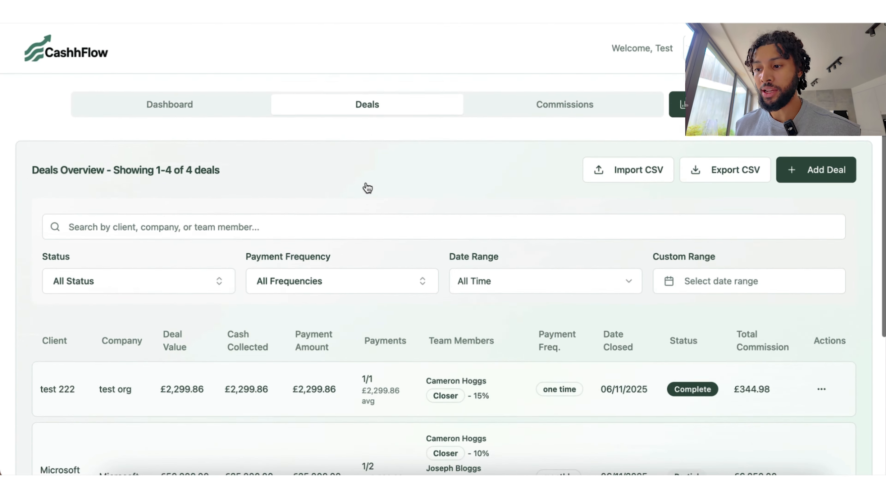
pyautogui.scroll(-3, 367, 188)
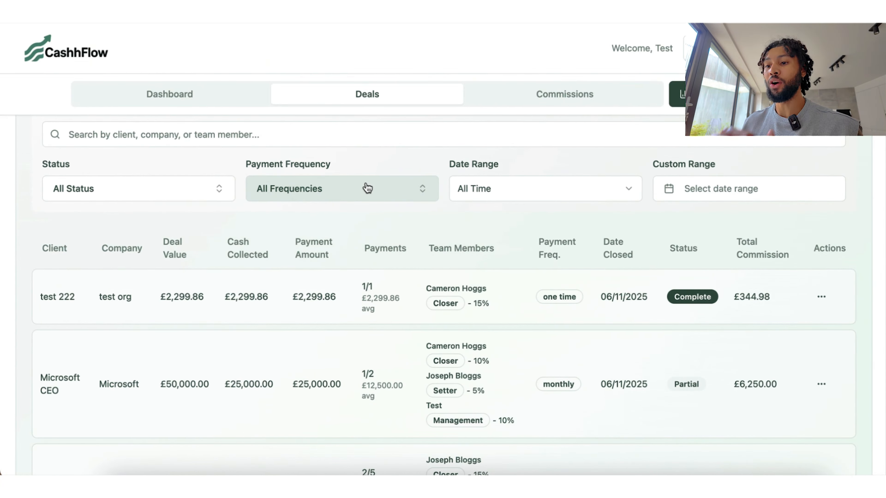
pyautogui.scroll(-1, 367, 188)
pyautogui.scroll(1, 366, 186)
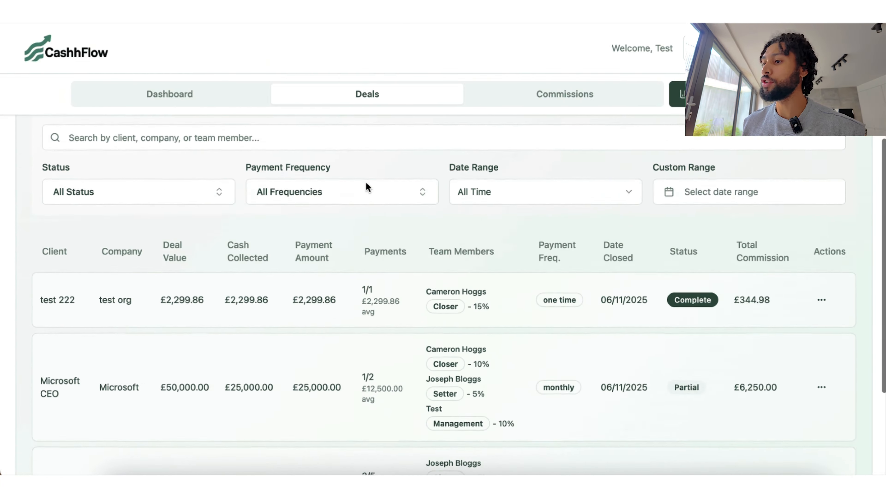
pyautogui.scroll(3, 365, 180)
# Step: Start a new deal and assign its commission to a team member in the Closer role
pyautogui.click(833, 164)
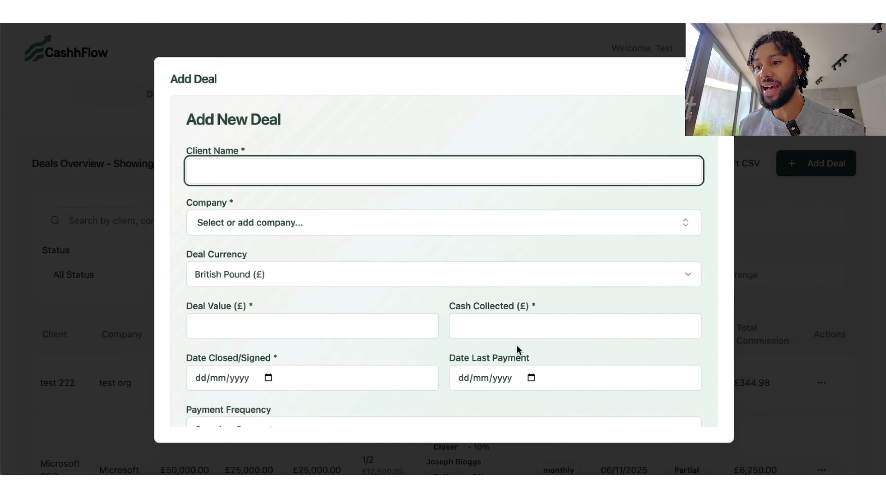
pyautogui.scroll(-8, 517, 346)
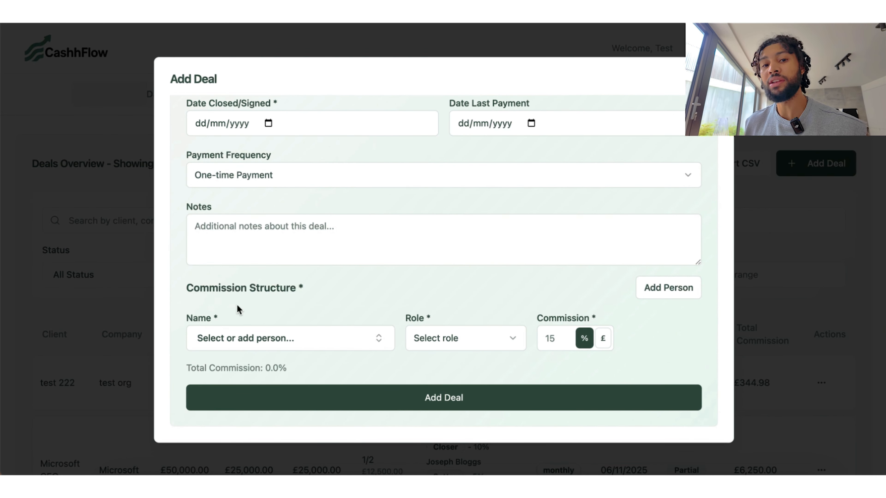
pyautogui.click(356, 347)
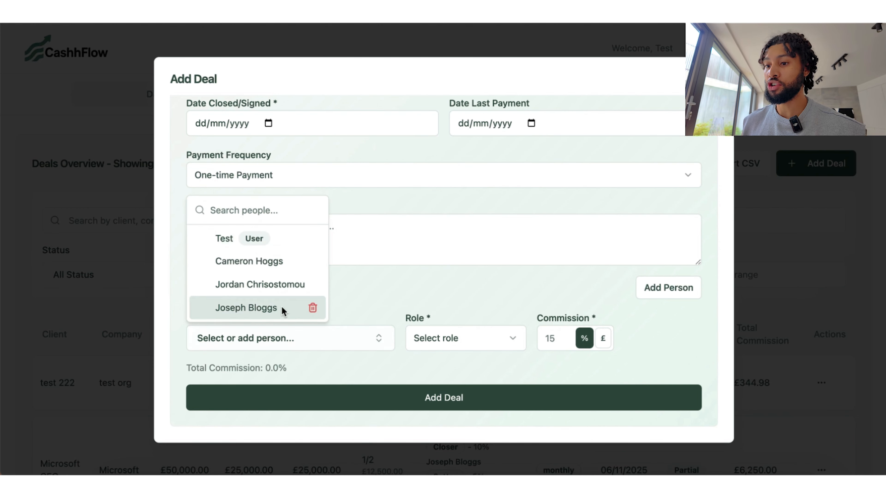
pyautogui.click(244, 285)
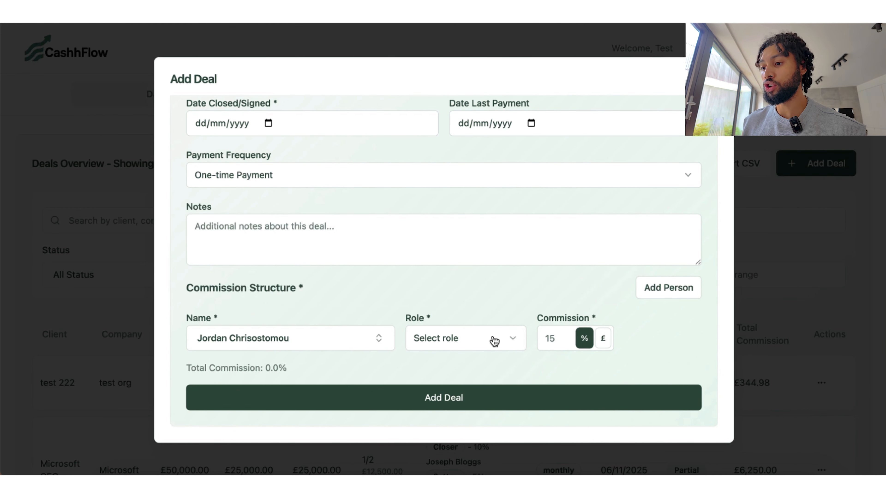
pyautogui.click(494, 340)
pyautogui.click(454, 414)
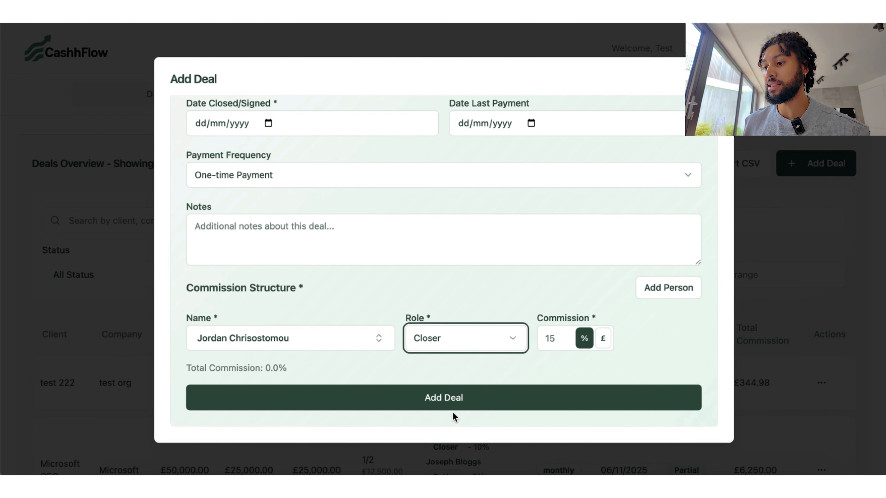
pyautogui.click(556, 335)
pyautogui.scroll(5, 463, 265)
pyautogui.click(281, 166)
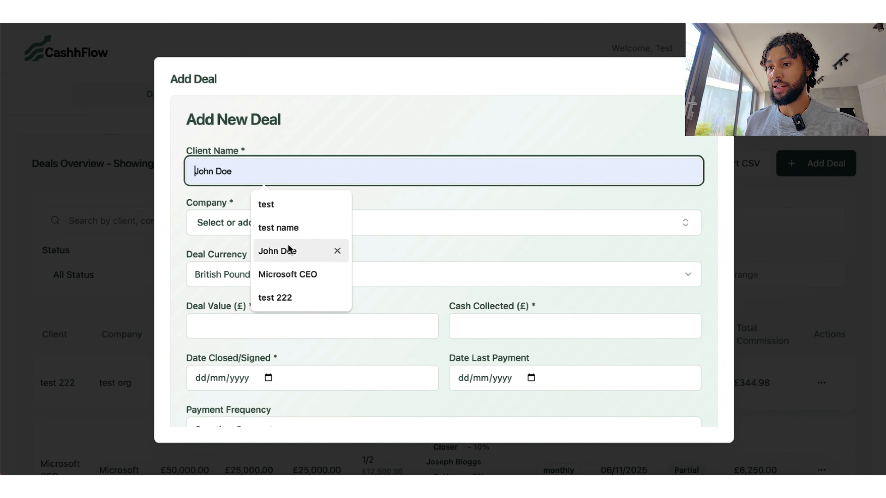
# Step: Enter client 'sales growth club', company Google and the £50,000 deal value
pyautogui.write('sales growth club')
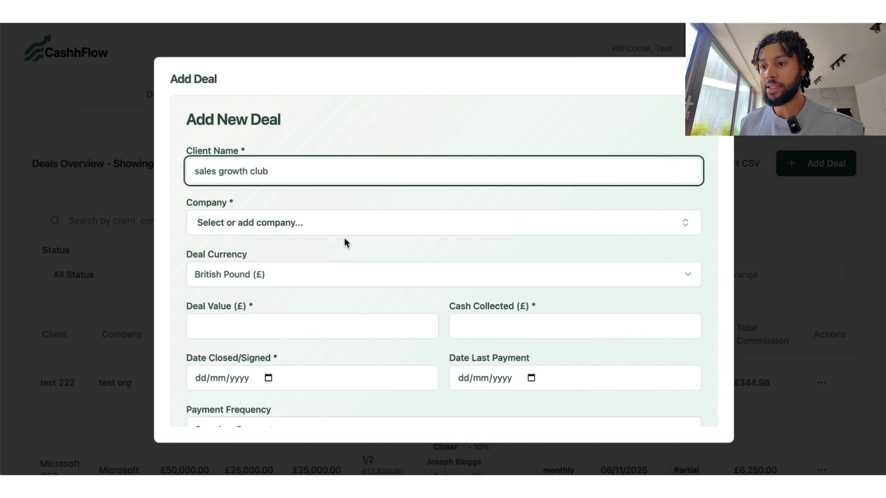
pyautogui.click(346, 231)
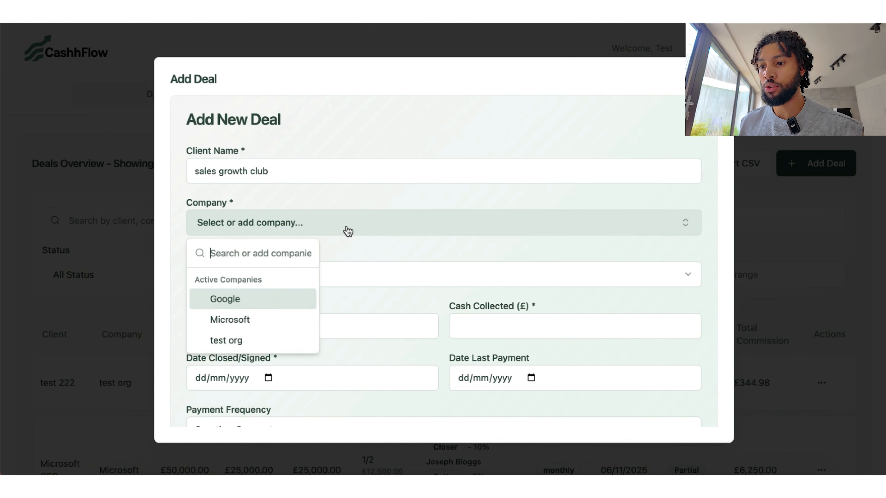
pyautogui.click(252, 302)
pyautogui.scroll(-2, 299, 243)
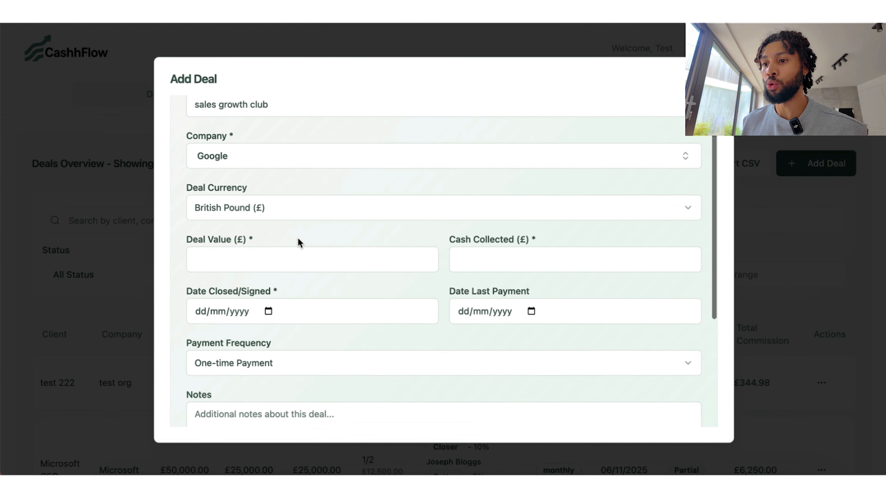
pyautogui.click(258, 265)
pyautogui.write('50000')
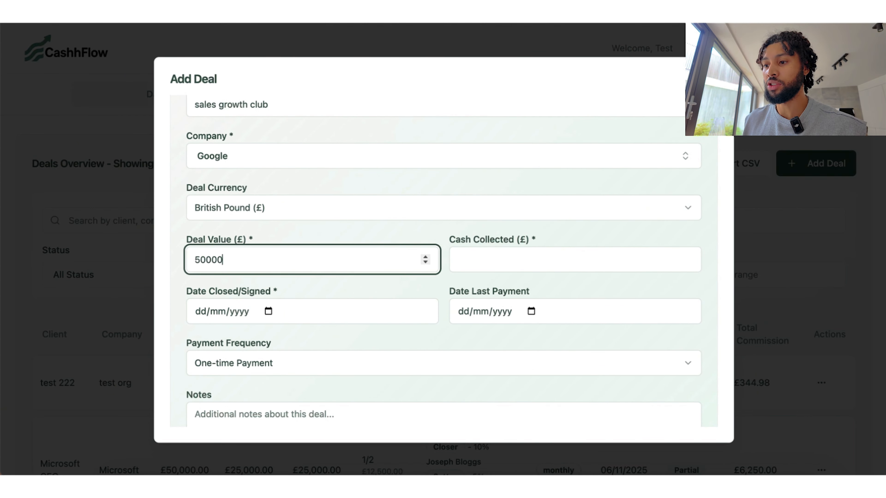
pyautogui.click(572, 270)
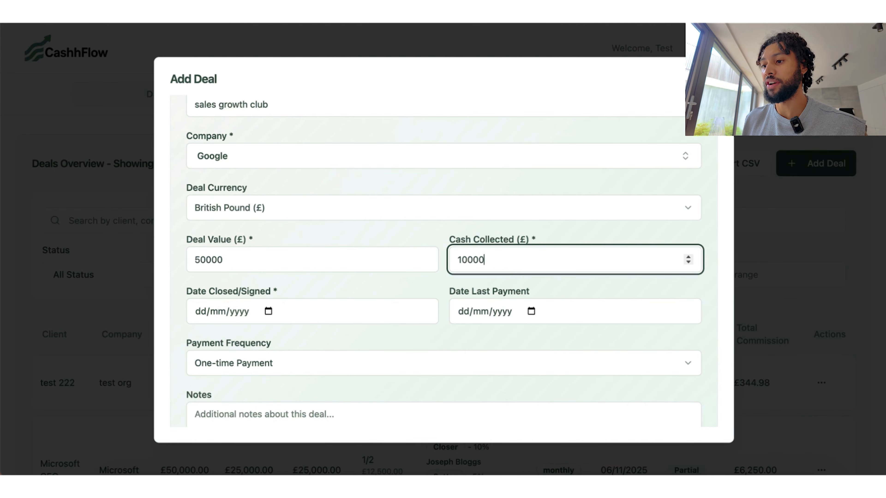
# Step: Set the closing date to 18/11/2025 and payment frequency to Monthly
pyautogui.click(258, 310)
pyautogui.click(268, 311)
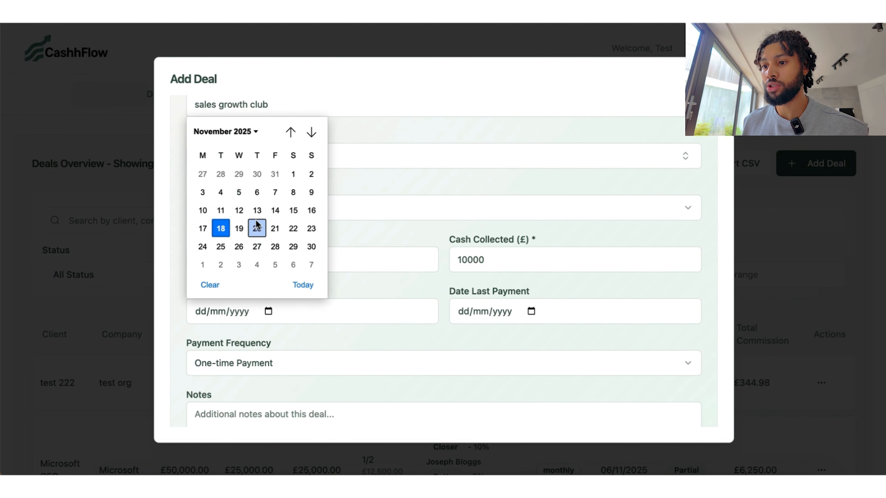
pyautogui.click(221, 228)
pyautogui.scroll(-3, 370, 349)
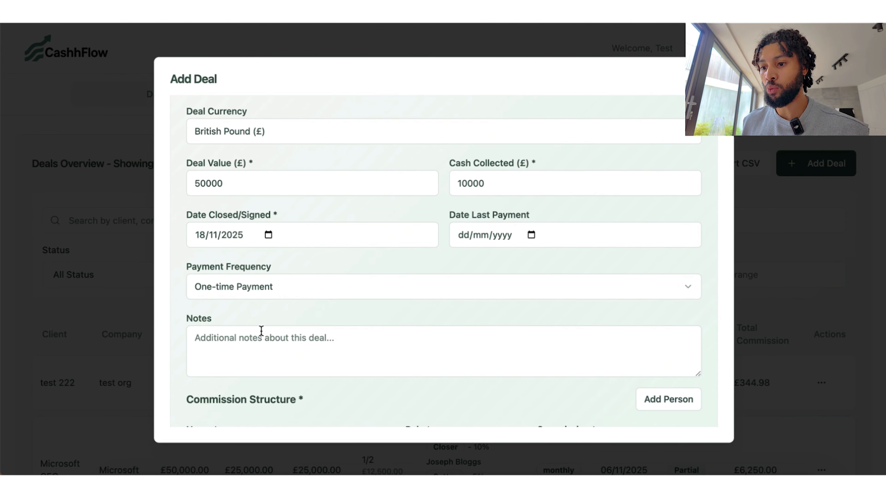
pyautogui.click(278, 289)
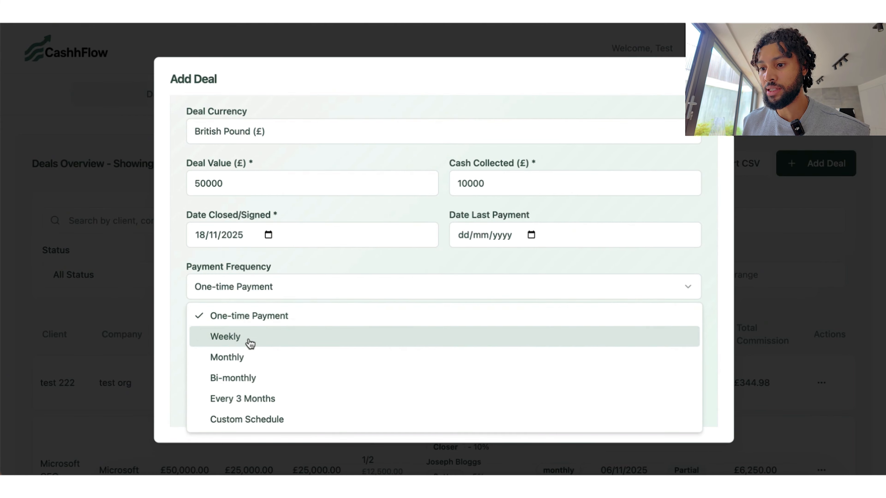
pyautogui.click(246, 356)
# Step: Enter £10,000 as the payment per period and save the new deal
pyautogui.click(269, 237)
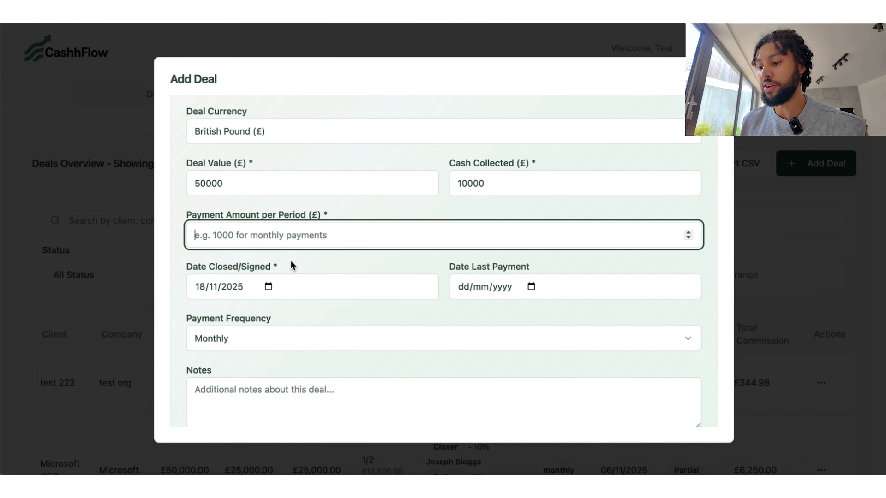
pyautogui.write('10000')
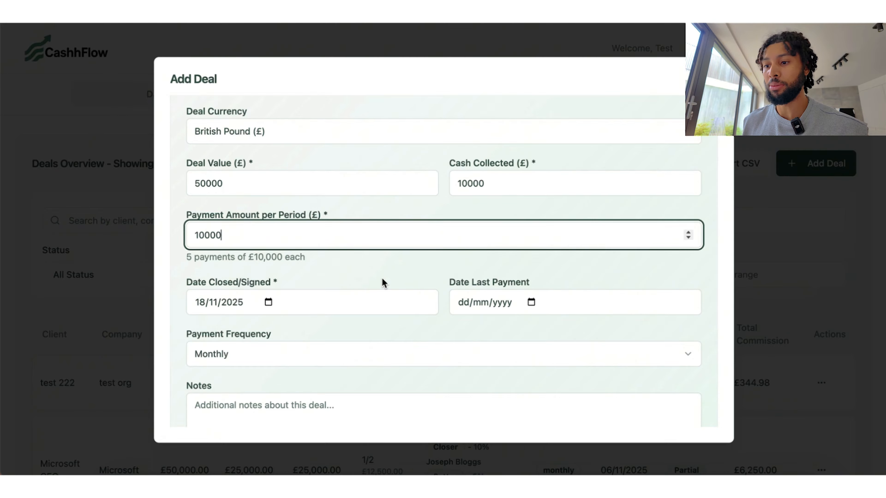
pyautogui.click(381, 283)
pyautogui.scroll(-5, 381, 283)
pyautogui.click(498, 396)
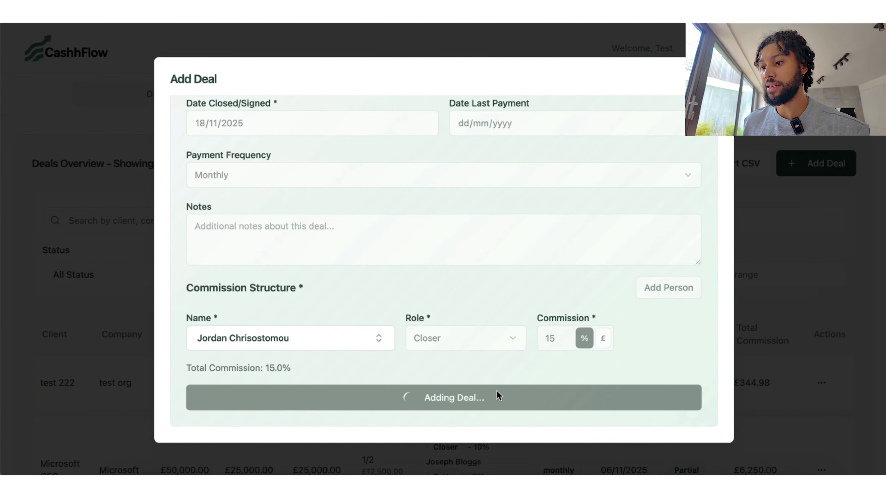
pyautogui.scroll(-5, 543, 349)
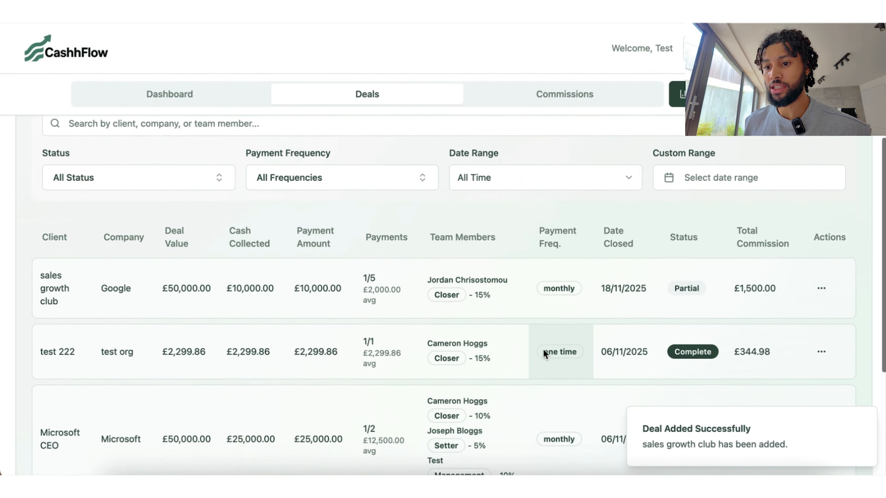
# Step: Review the updated dashboard totals, then return to Deals and check the New Deal Created notification
pyautogui.scroll(8, 346, 206)
pyautogui.click(174, 190)
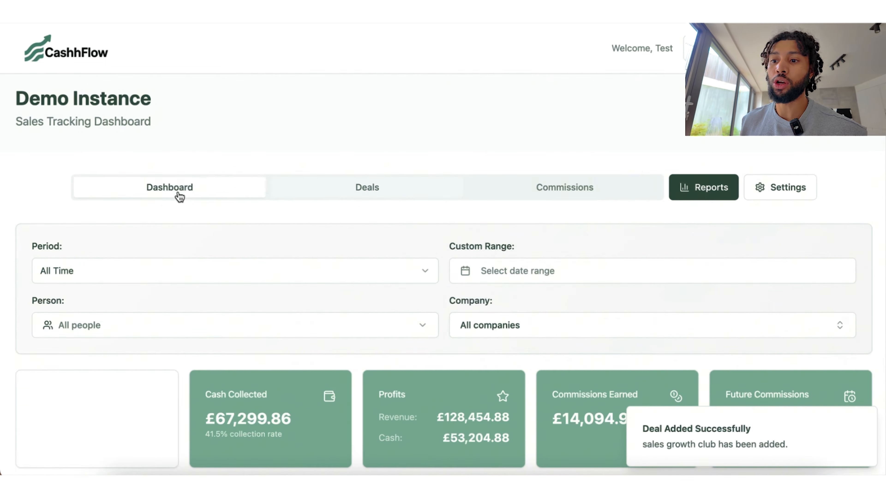
pyautogui.scroll(-3, 351, 330)
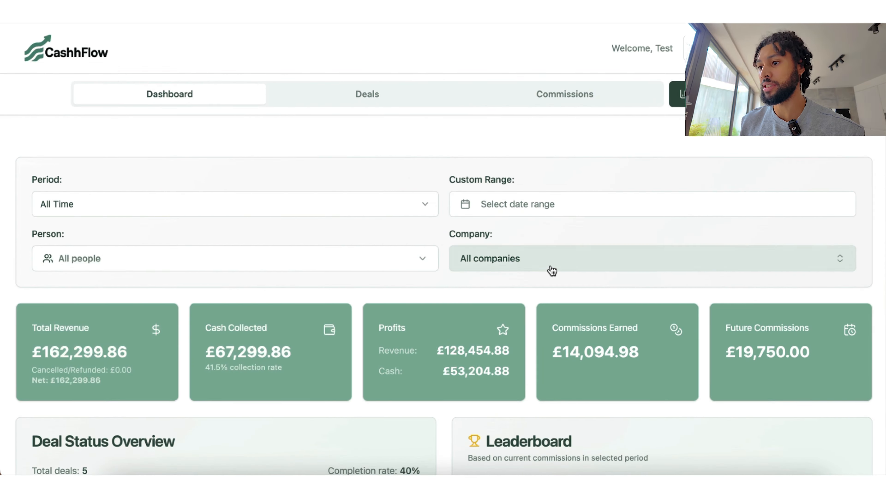
pyautogui.click(384, 92)
pyautogui.click(694, 48)
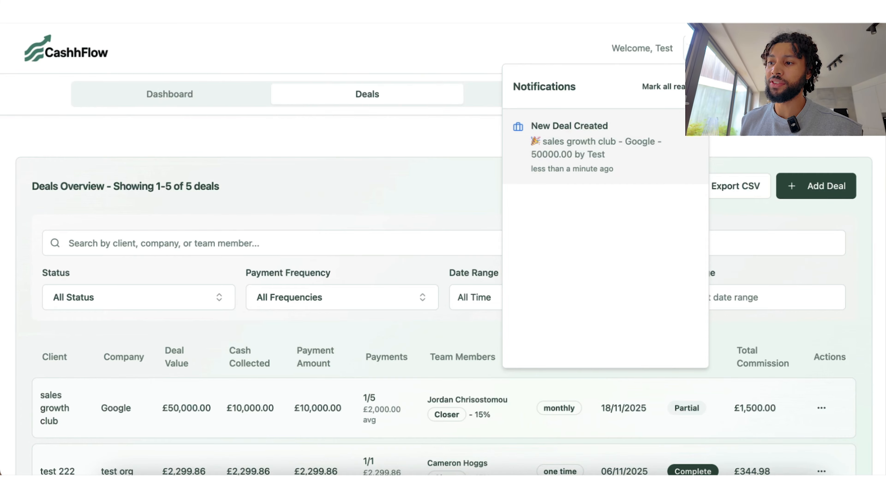
# Step: Dismiss the notifications, scroll the deals table, and open the sales growth club deal's actions
pyautogui.click(480, 203)
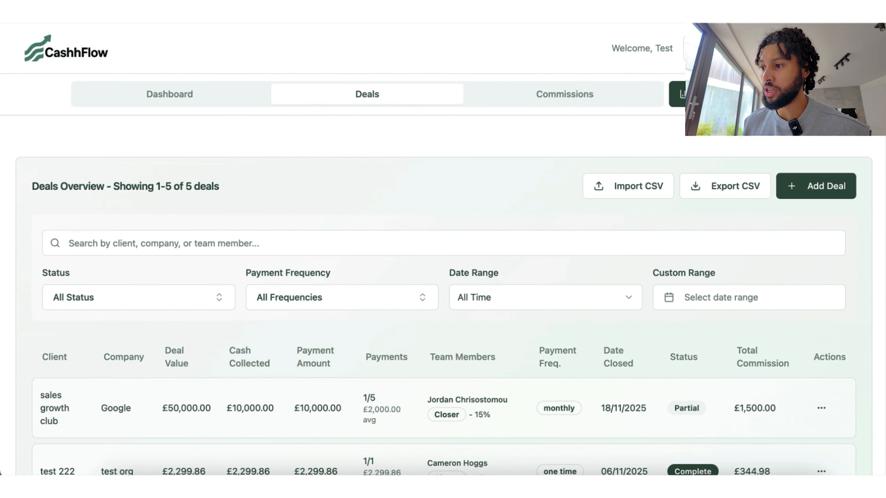
pyautogui.click(677, 94)
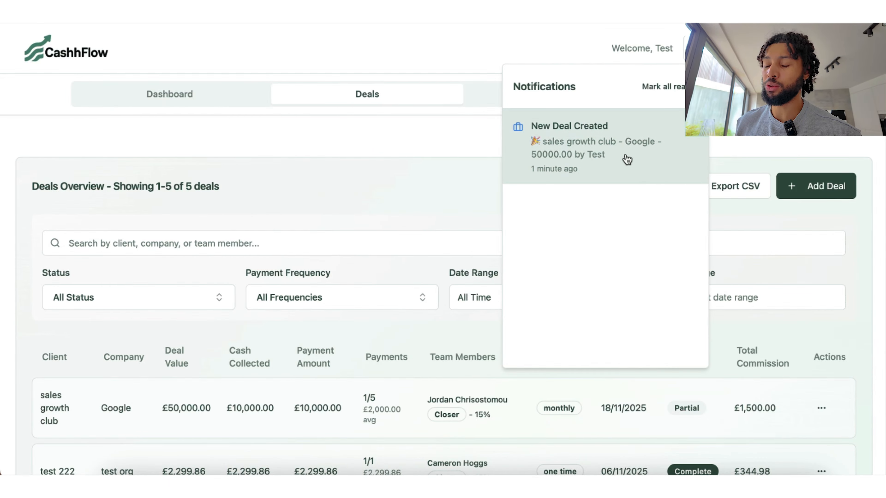
pyautogui.click(443, 186)
pyautogui.scroll(-8, 520, 328)
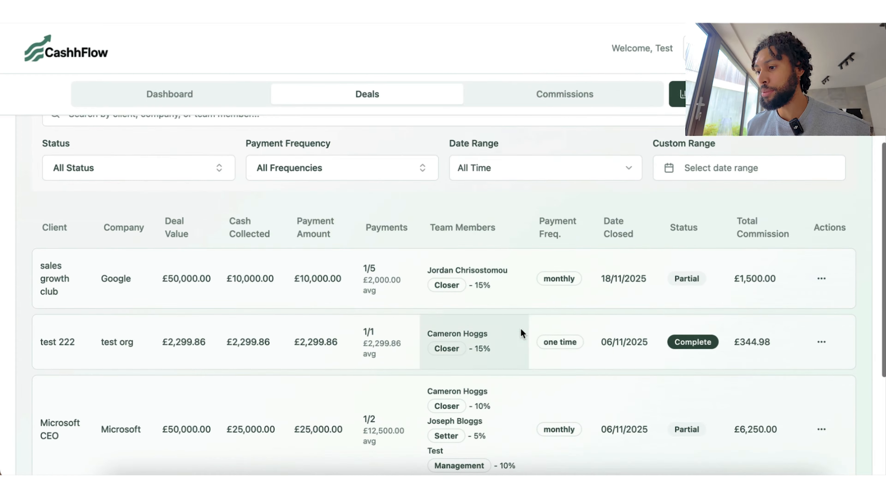
pyautogui.scroll(-2, 570, 336)
pyautogui.scroll(-1, 569, 332)
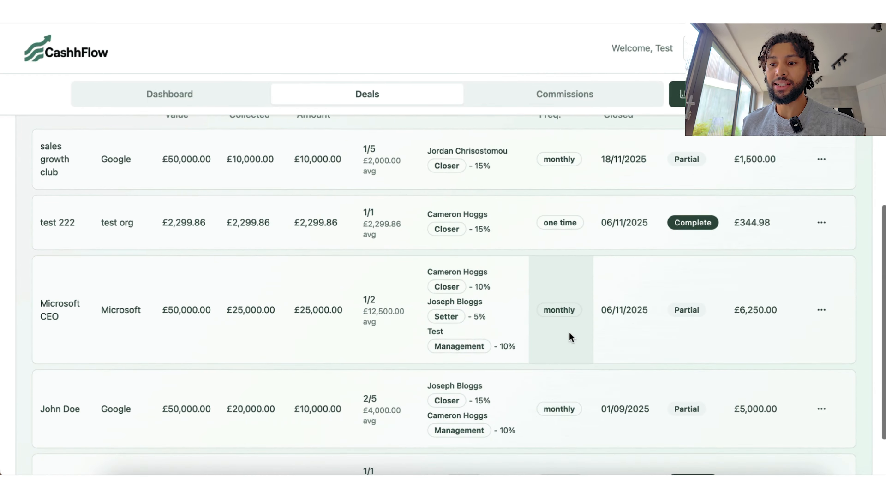
pyautogui.scroll(3, 570, 338)
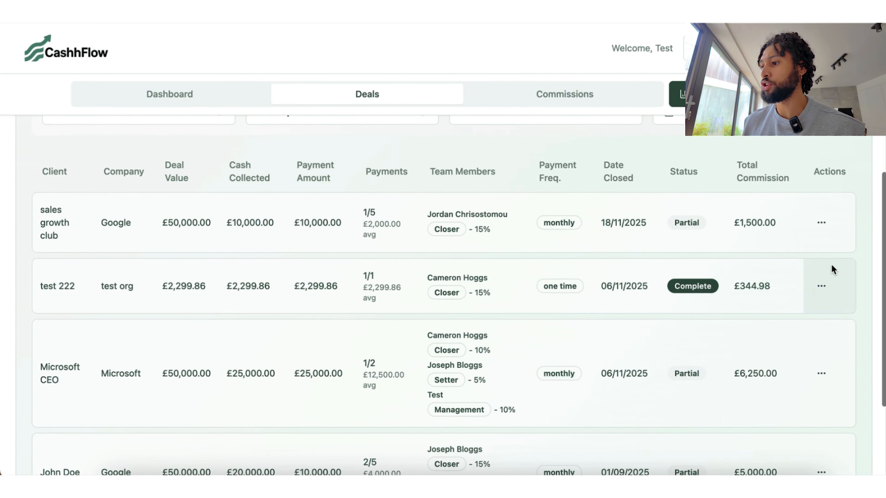
pyautogui.click(816, 224)
# Step: Edit the sales growth club deal to add a second team member as Setter at 10%, and save
pyautogui.click(768, 249)
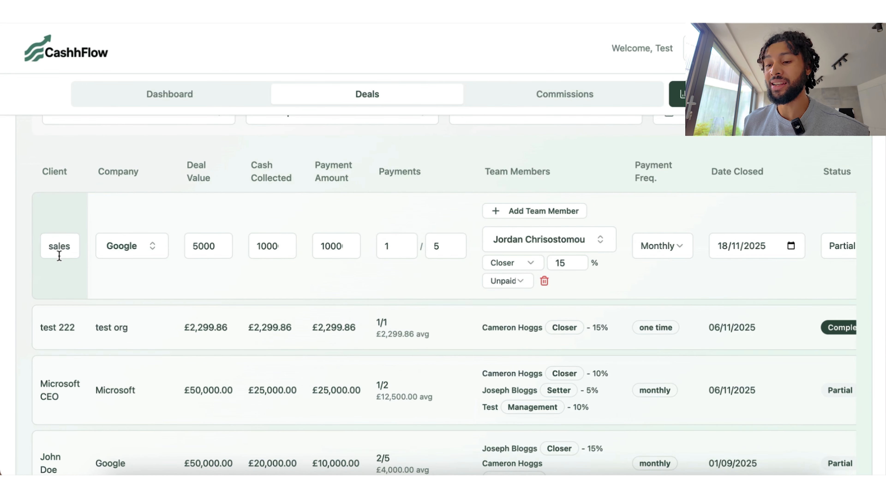
pyautogui.hscroll(5, 389, 273)
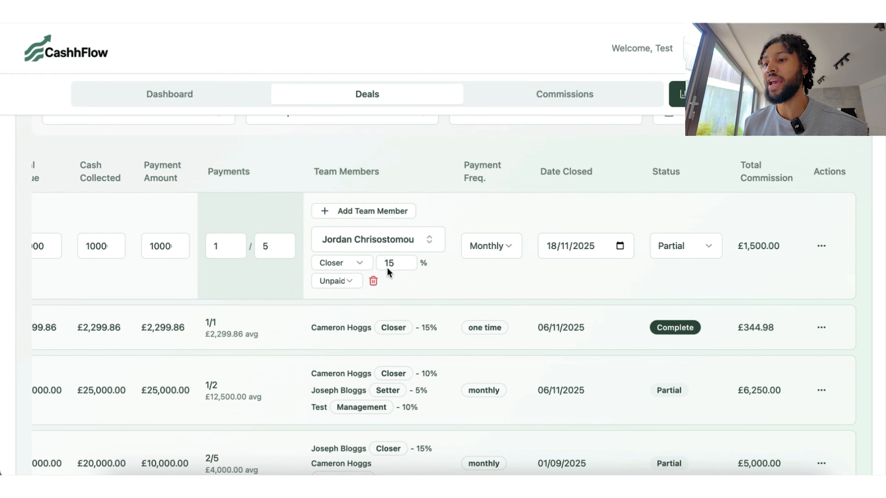
pyautogui.click(382, 218)
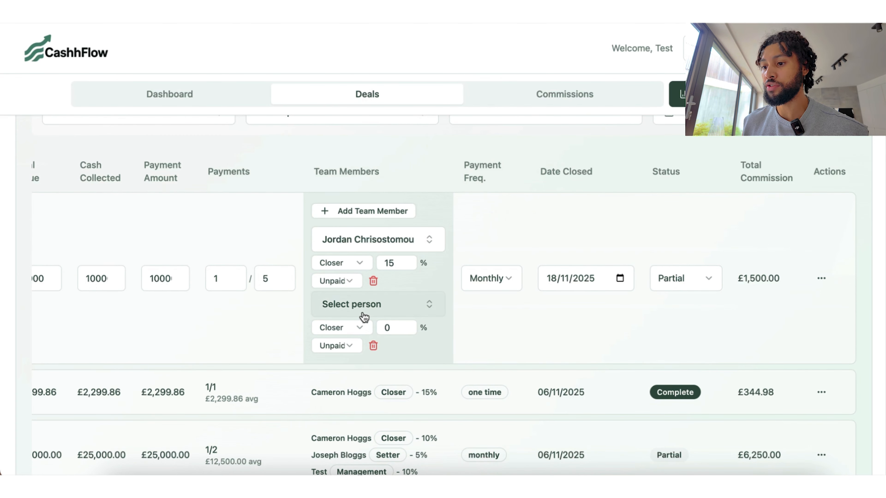
pyautogui.click(363, 305)
pyautogui.click(366, 433)
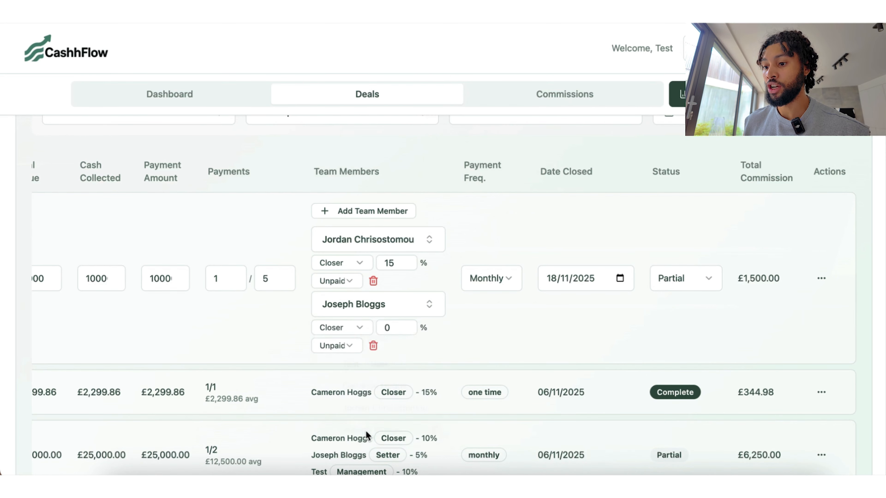
pyautogui.click(356, 328)
pyautogui.click(348, 353)
pyautogui.click(393, 328)
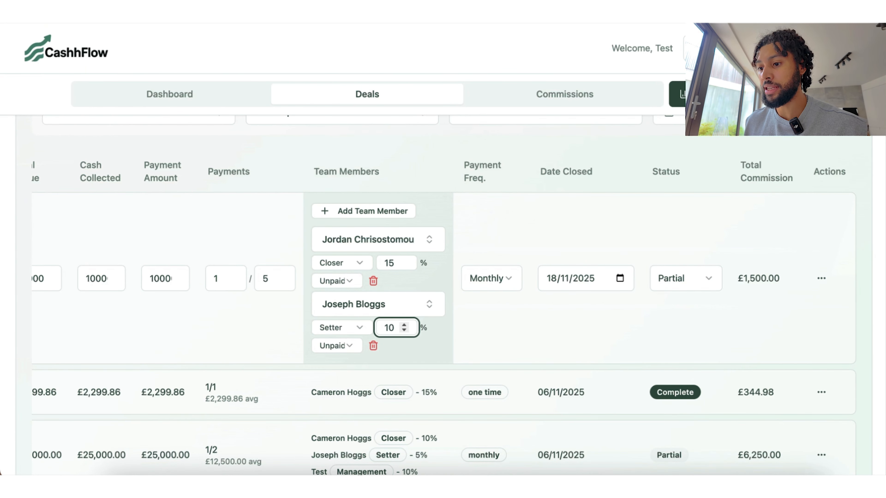
pyautogui.write('10')
pyautogui.click(821, 278)
pyautogui.click(795, 302)
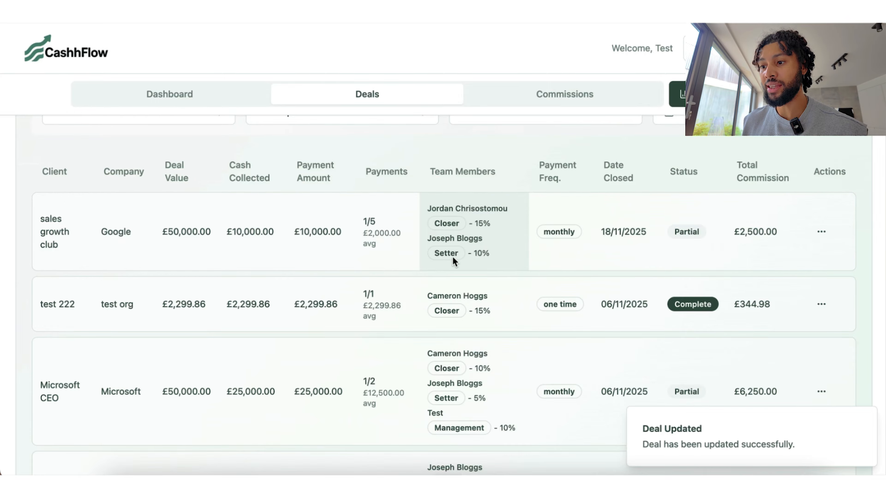
pyautogui.scroll(6, 513, 254)
# Step: Scroll back to the Deals Overview header and open Import CSV
pyautogui.scroll(1, 514, 260)
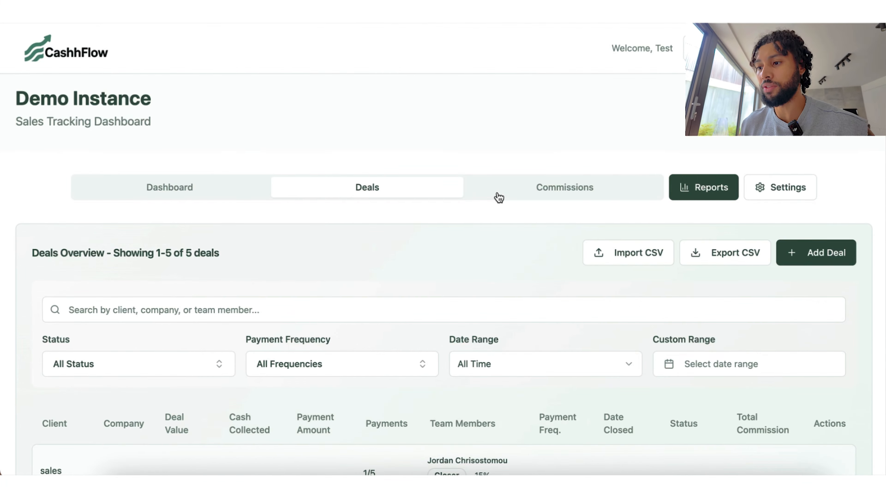
pyautogui.scroll(-5, 445, 344)
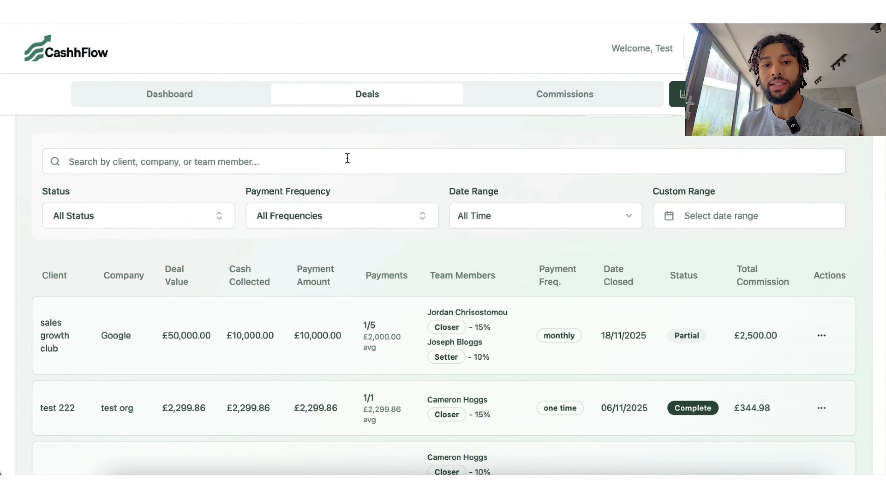
pyautogui.scroll(3, 347, 158)
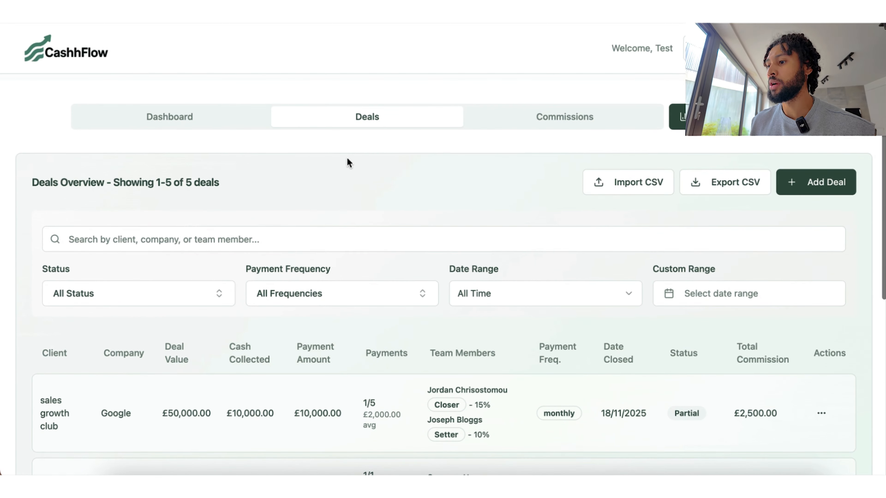
pyautogui.click(636, 185)
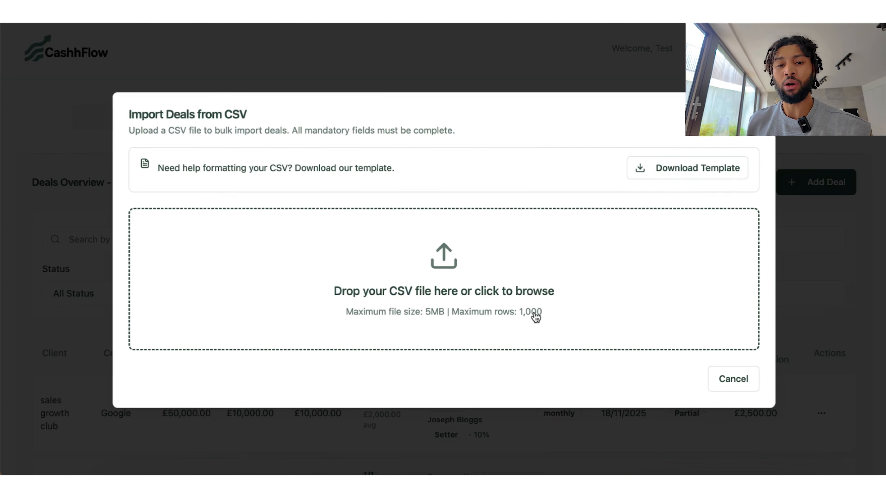
# Step: Close the import dialog, browse the Export CSV filters, and close it without exporting
pyautogui.press('Escape')
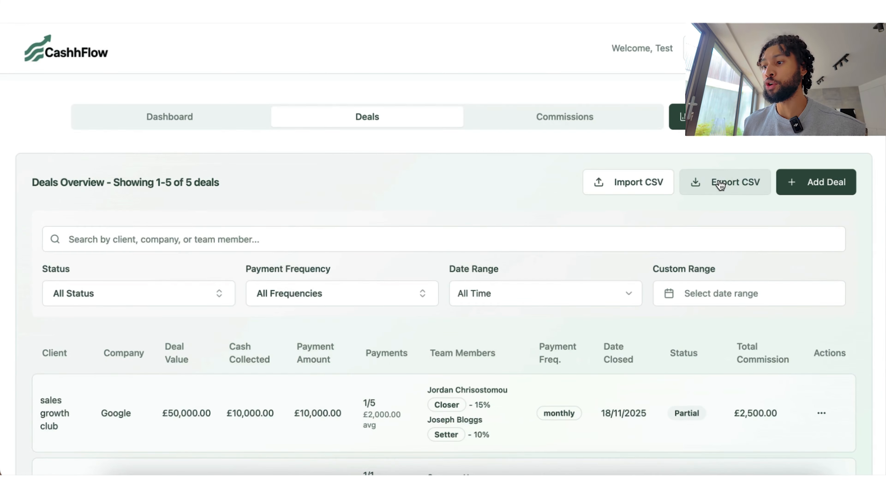
pyautogui.click(717, 184)
pyautogui.scroll(-3, 415, 303)
pyautogui.scroll(3, 417, 306)
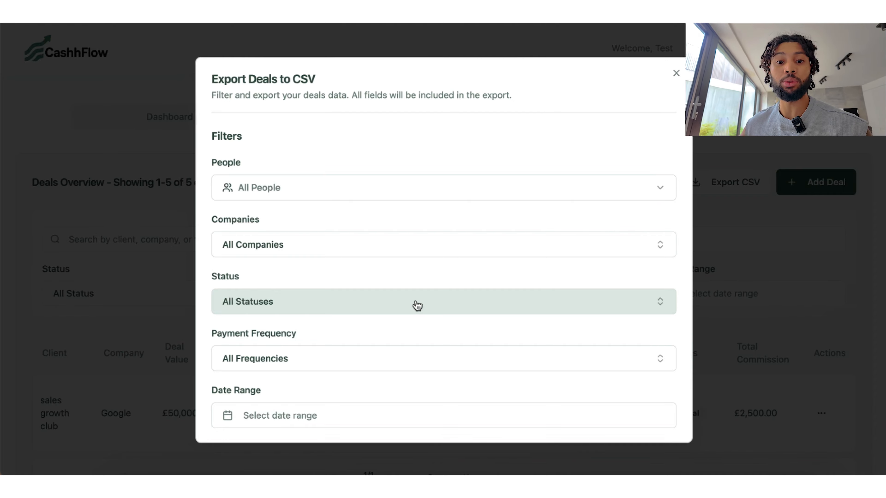
pyautogui.scroll(-4, 416, 305)
pyautogui.scroll(4, 436, 174)
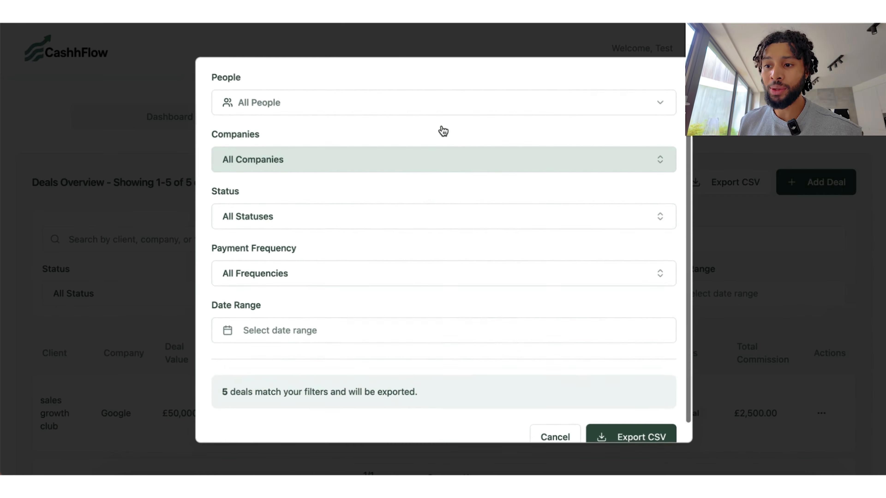
pyautogui.scroll(-4, 390, 335)
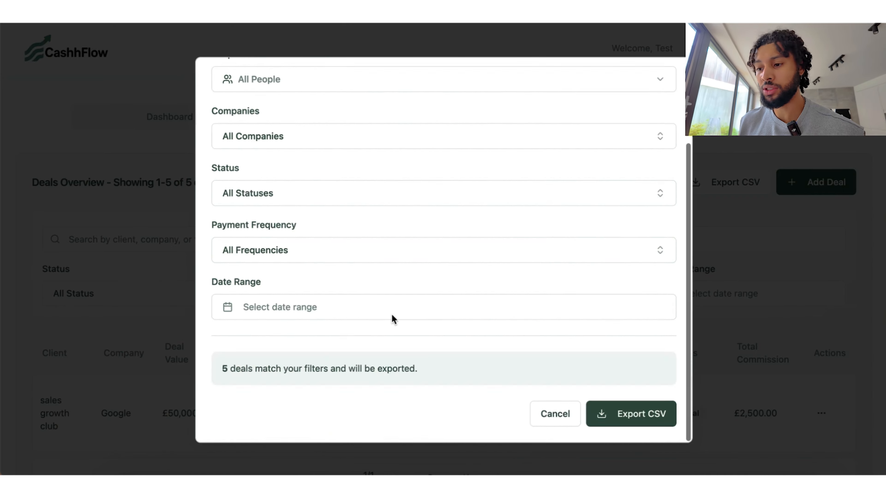
pyautogui.scroll(3, 634, 153)
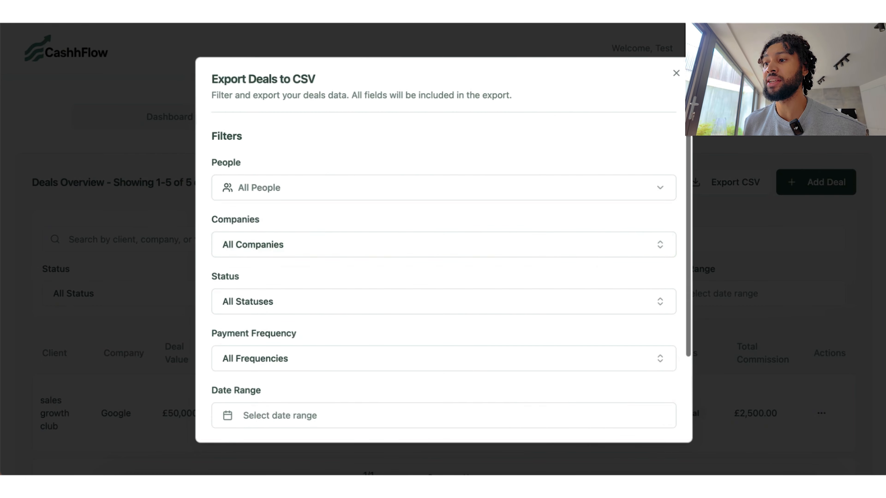
pyautogui.click(677, 73)
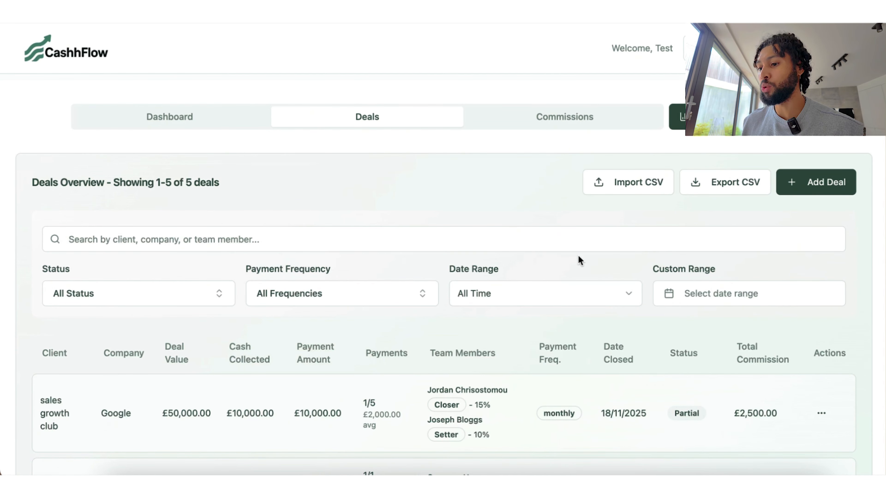
# Step: Go to the Commissions page and review the total commissions earned breakdown
pyautogui.click(519, 124)
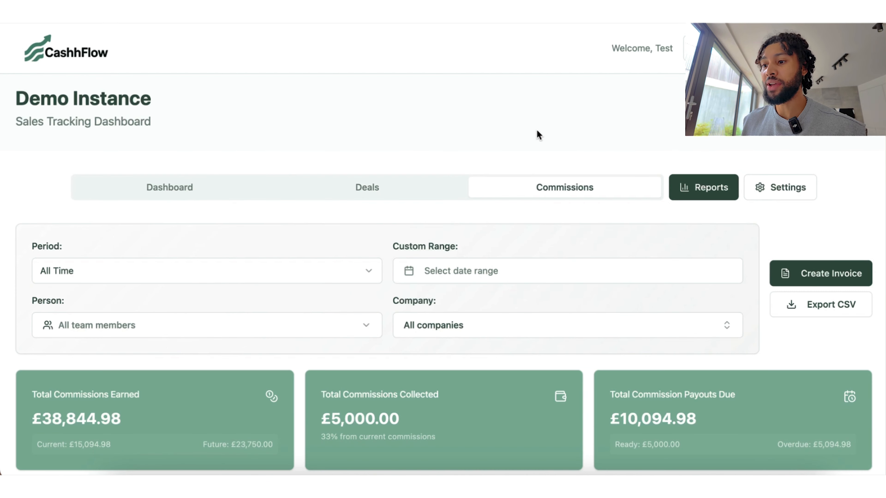
pyautogui.scroll(-3, 562, 275)
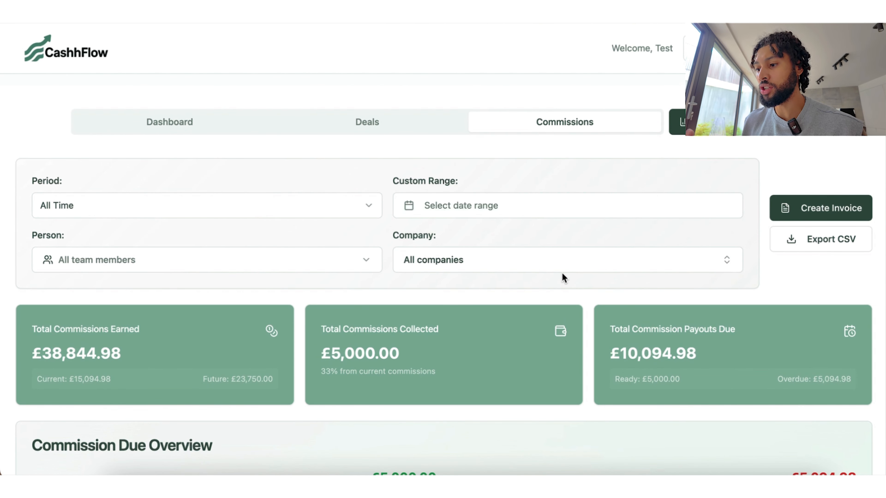
pyautogui.scroll(-3, 562, 278)
pyautogui.click(147, 269)
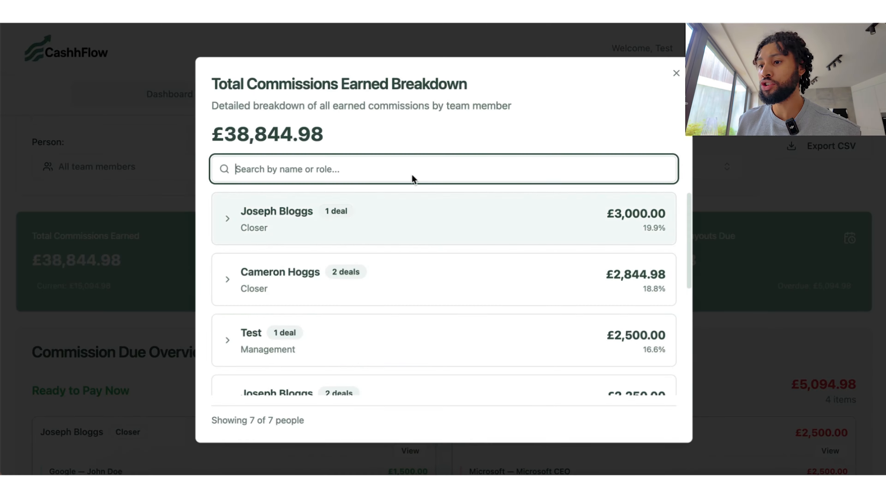
pyautogui.click(676, 73)
# Step: Review the per-person Collected and Payouts Due breakdowns, closing each
pyautogui.click(492, 272)
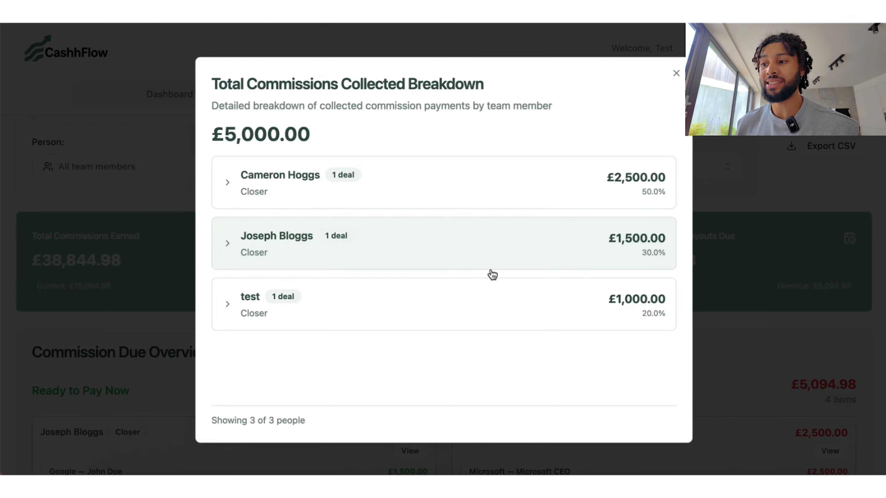
pyautogui.click(677, 73)
pyautogui.click(726, 249)
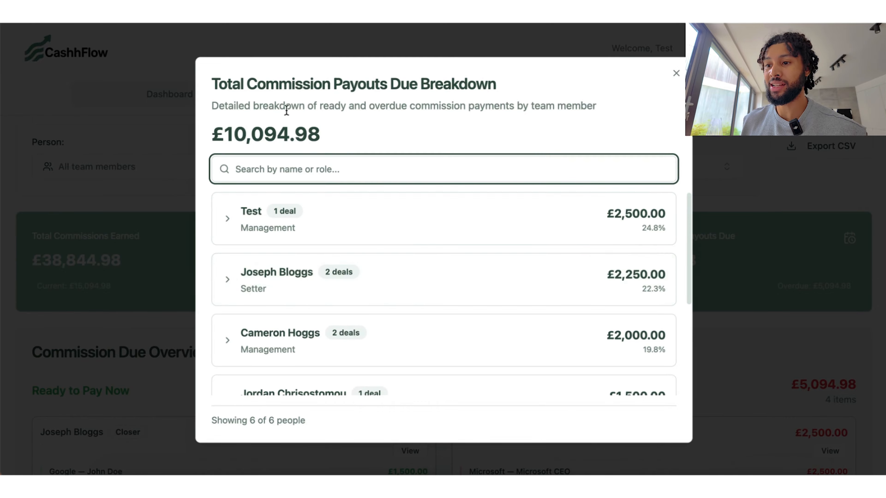
pyautogui.click(676, 74)
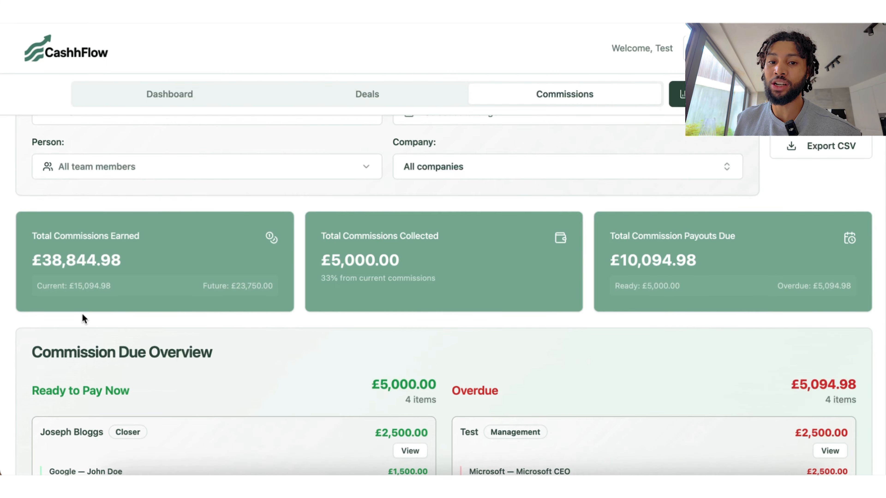
# Step: Highlight the Ready to Pay Now (£5,000.00) and Overdue (£5,094.98) headings in Commission Due Overview
pyautogui.scroll(-6, 469, 321)
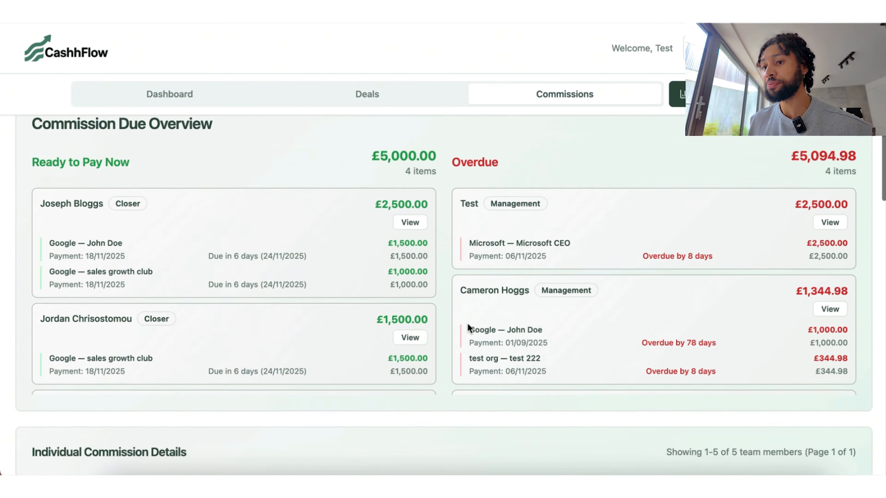
pyautogui.scroll(1, 467, 324)
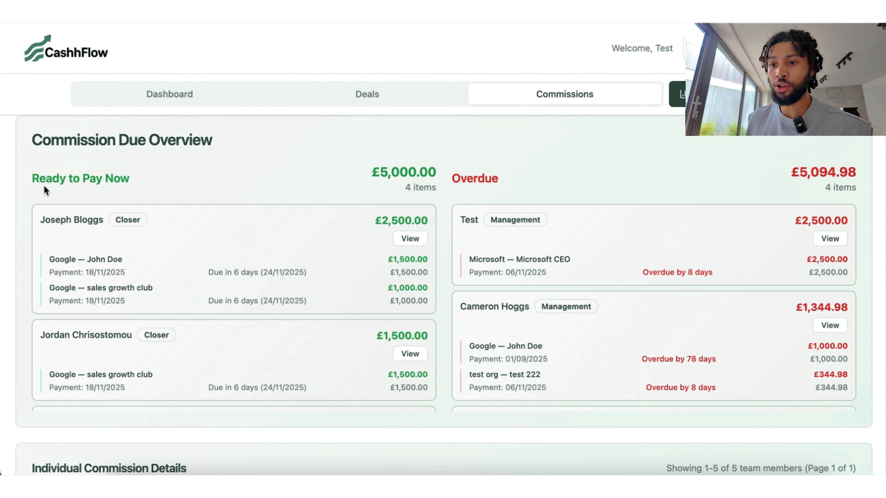
pyautogui.moveTo(33, 177); pyautogui.dragTo(390, 177)
pyautogui.moveTo(455, 171); pyautogui.dragTo(496, 176)
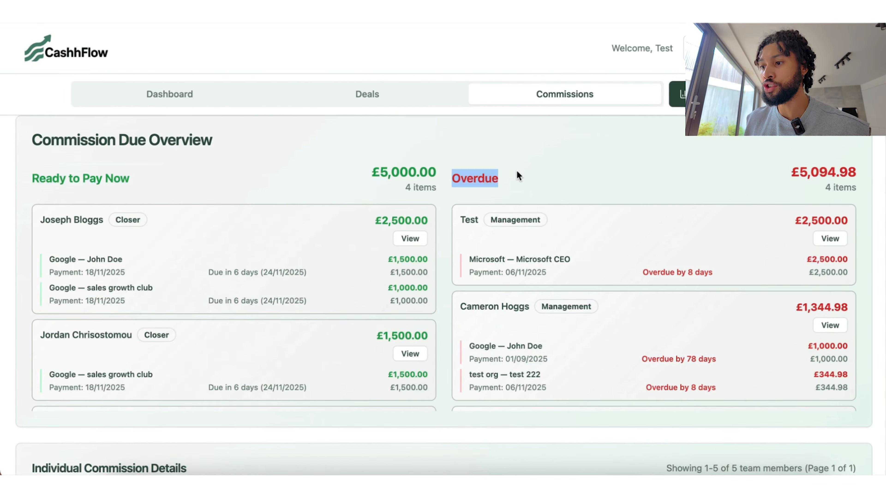
pyautogui.click(518, 175)
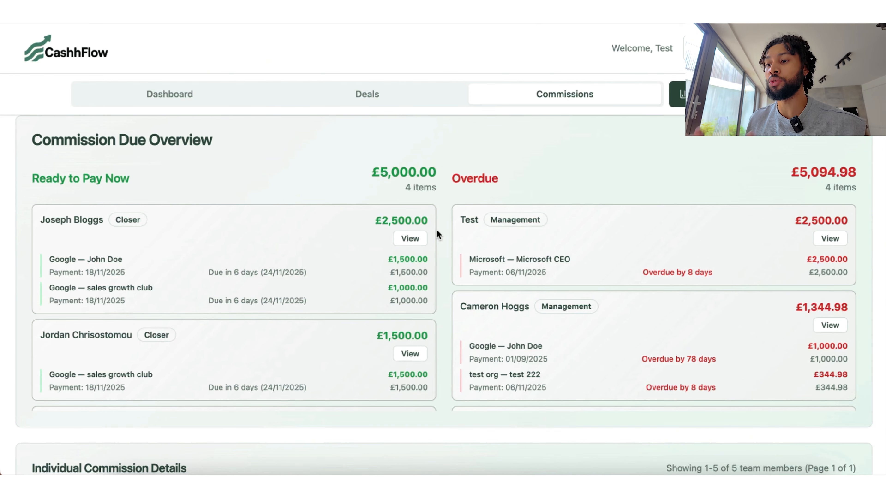
# Step: Highlight the Setter's £15,000.00 total potential, £1,500.00 collected and £5,250.00 current commission amounts
pyautogui.scroll(-10, 436, 229)
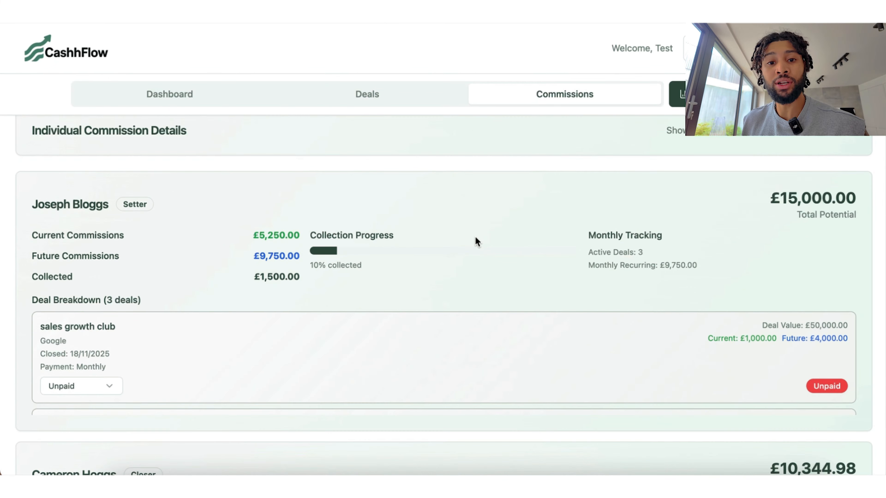
pyautogui.scroll(2, 82, 199)
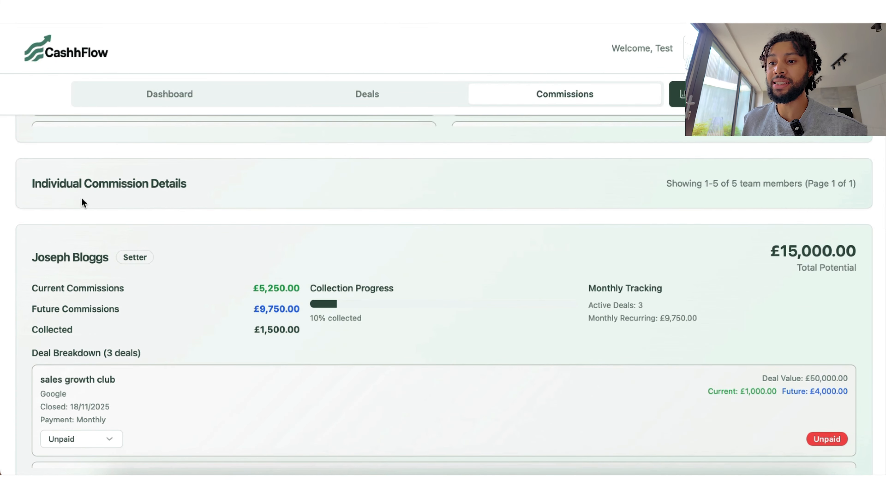
pyautogui.scroll(-7, 480, 338)
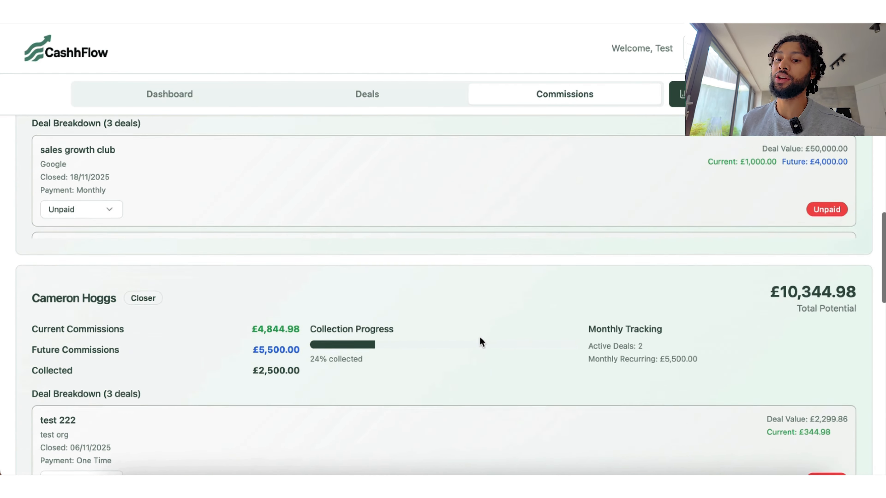
pyautogui.scroll(-20, 480, 338)
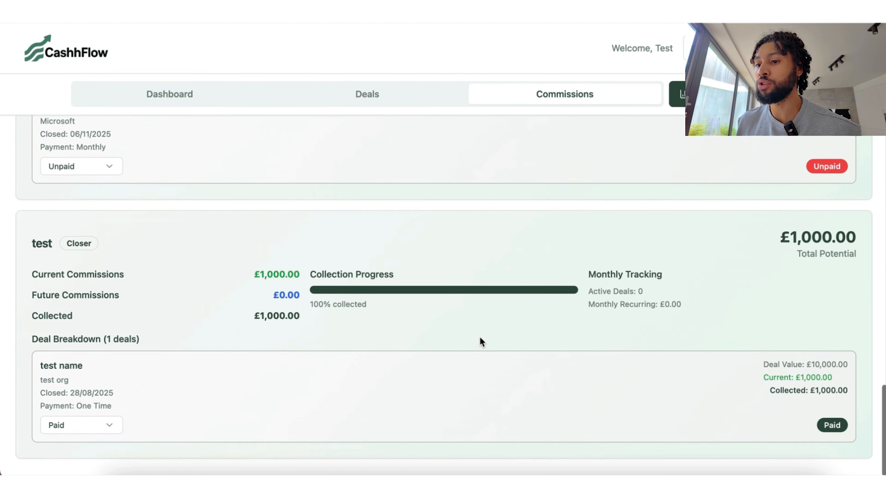
pyautogui.scroll(20, 480, 338)
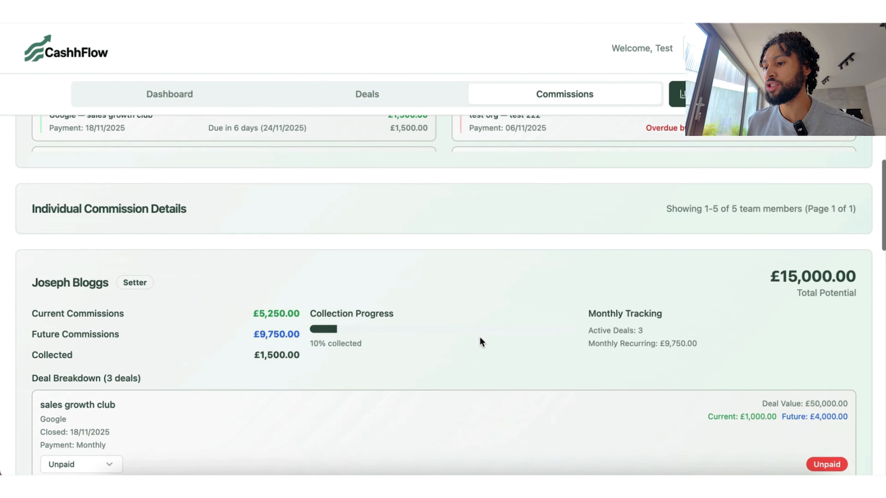
pyautogui.scroll(-3, 480, 337)
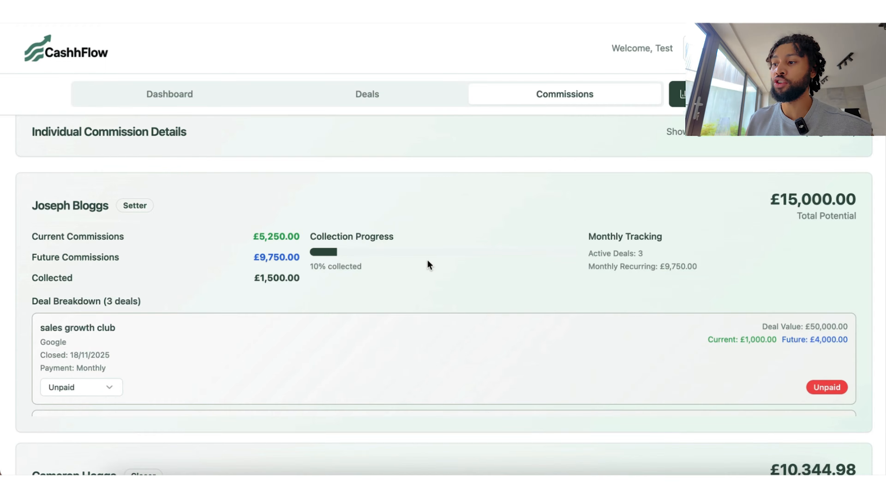
pyautogui.moveTo(762, 208); pyautogui.dragTo(881, 209)
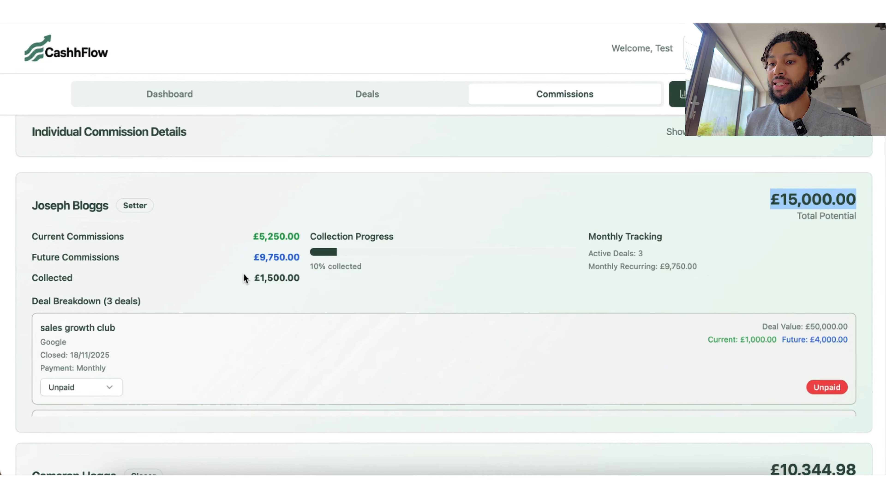
pyautogui.moveTo(243, 275); pyautogui.dragTo(299, 257)
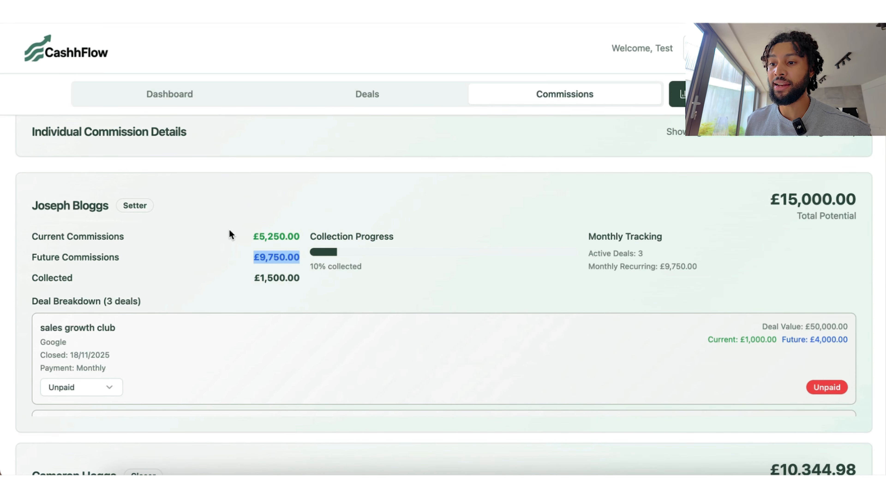
pyautogui.moveTo(232, 232); pyautogui.dragTo(287, 231)
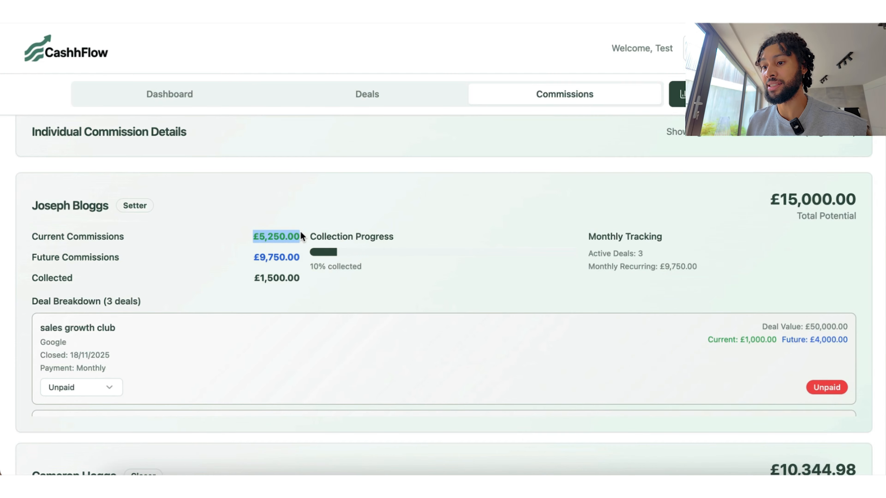
pyautogui.click(311, 303)
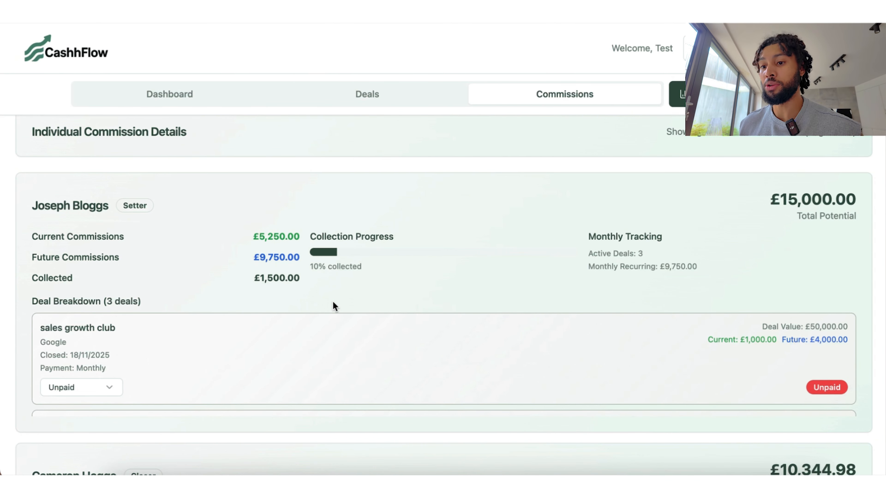
# Step: Scroll through the first member's Deal Breakdown list
pyautogui.scroll(-3, 155, 355)
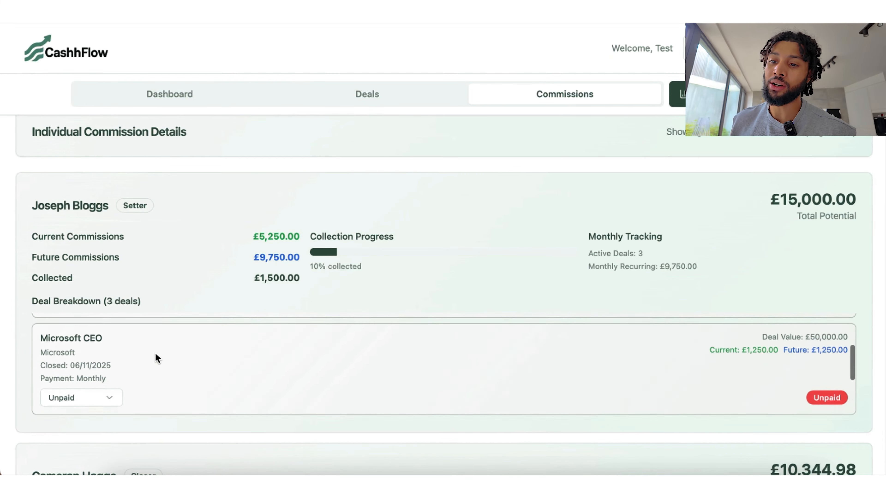
pyautogui.scroll(5, 155, 356)
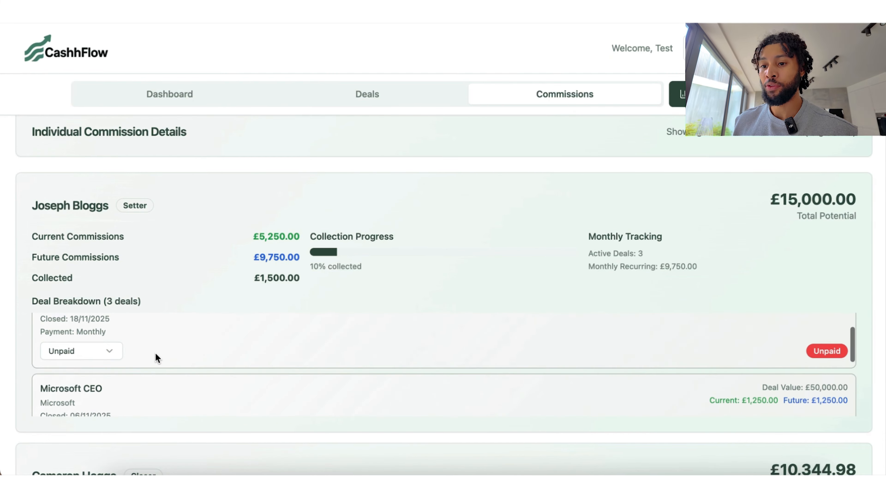
pyautogui.scroll(2, 154, 353)
pyautogui.scroll(-3, 155, 353)
pyautogui.scroll(3, 155, 353)
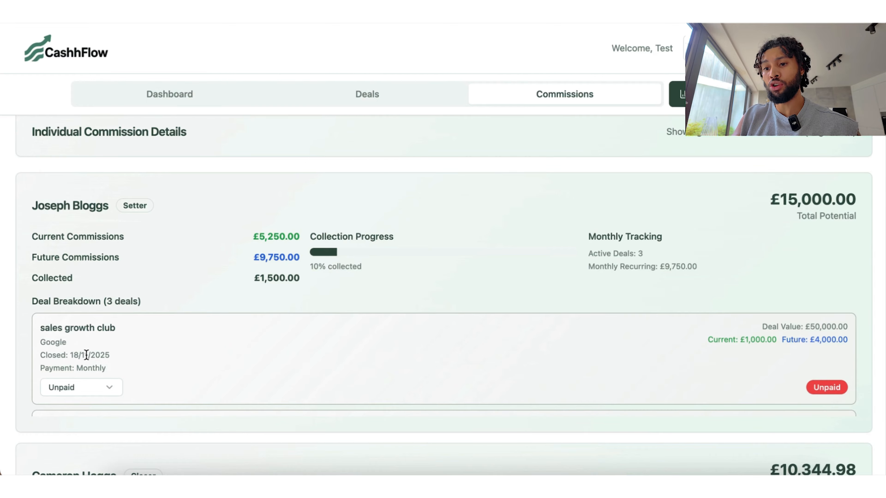
# Step: Mark the sales growth club deal as 1st Payment and glance at the notifications list
pyautogui.click(83, 388)
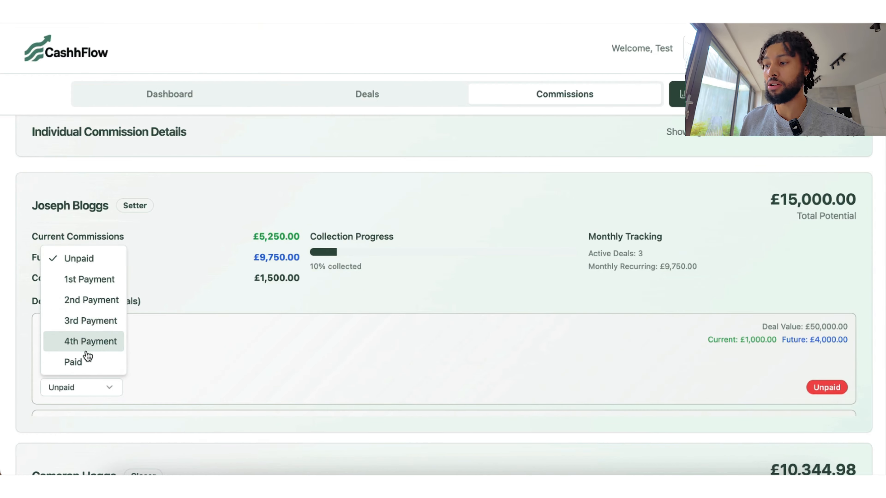
pyautogui.click(88, 279)
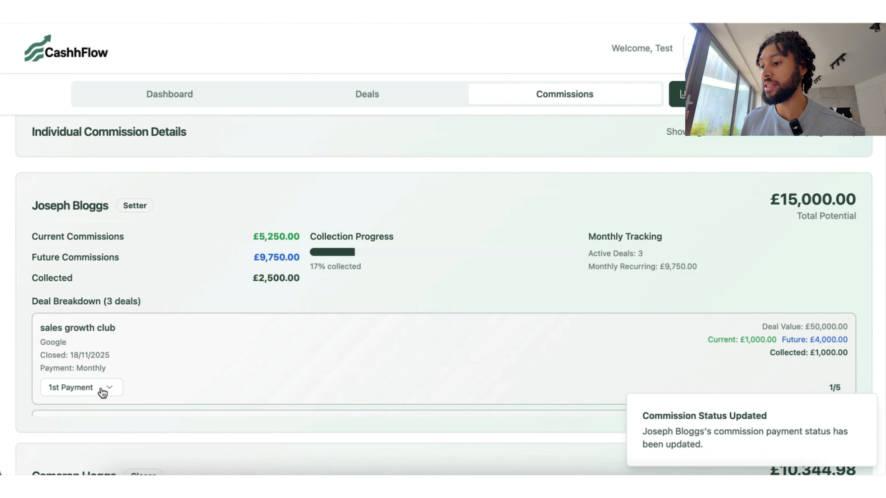
pyautogui.scroll(15, 616, 313)
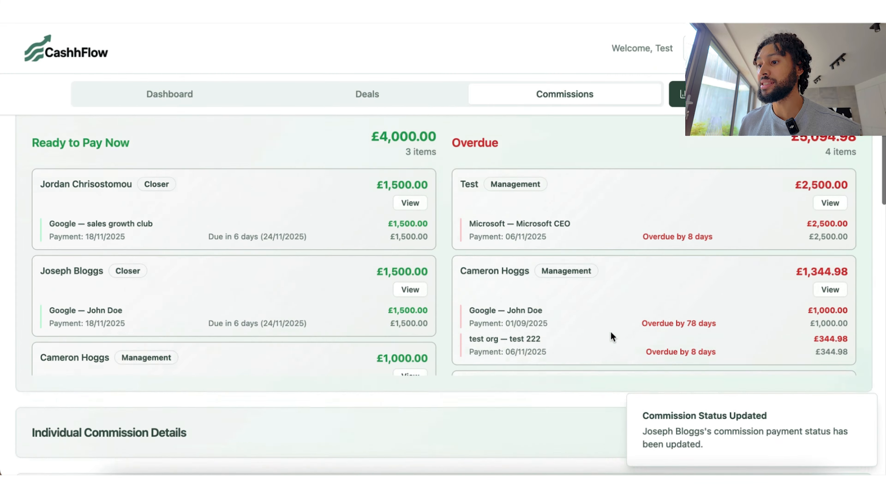
pyautogui.scroll(-3, 606, 355)
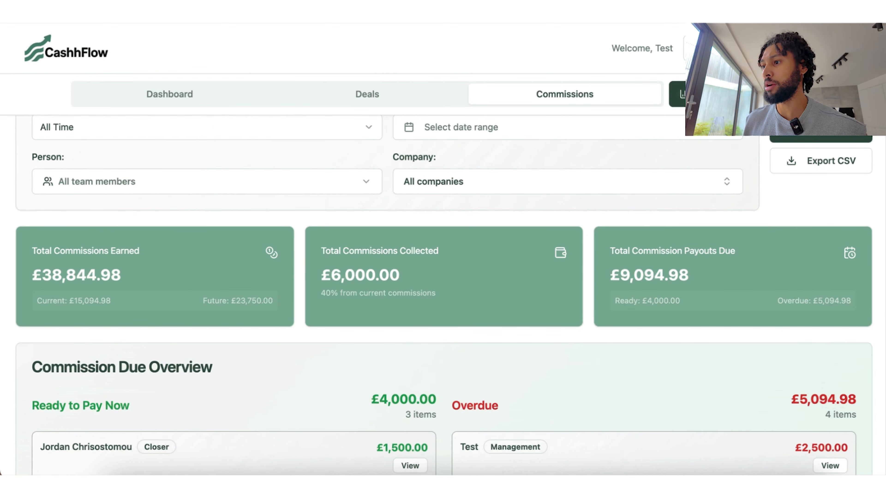
pyautogui.click(694, 48)
pyautogui.click(451, 216)
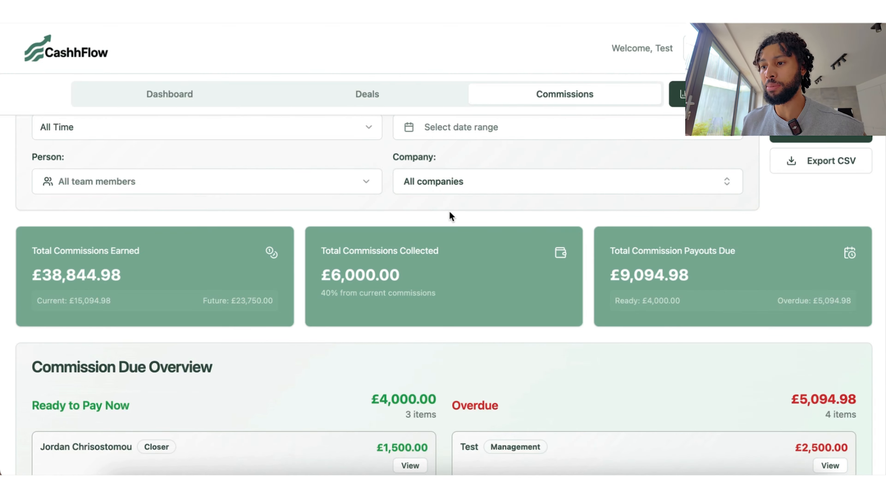
# Step: Mark the Microsoft CEO deal as 1st Payment and scroll up to the summary cards
pyautogui.scroll(-15, 451, 385)
pyautogui.scroll(-3, 148, 275)
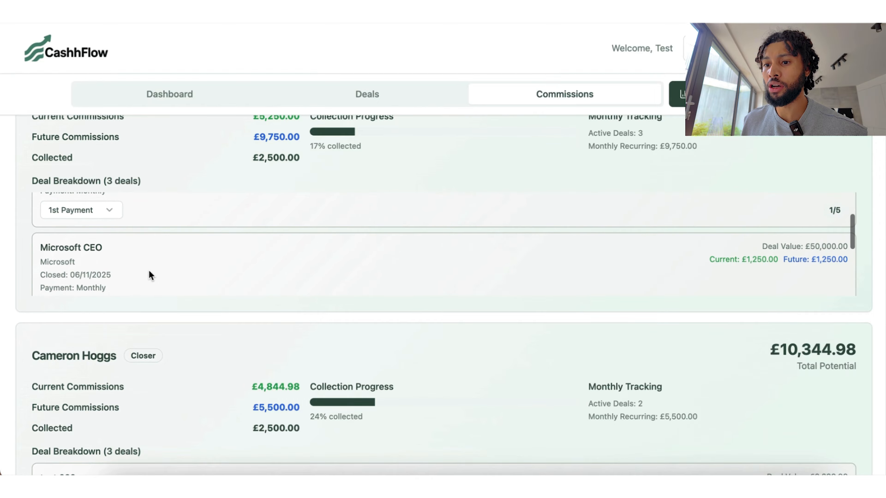
pyautogui.scroll(-2, 150, 275)
pyautogui.click(59, 239)
pyautogui.click(87, 286)
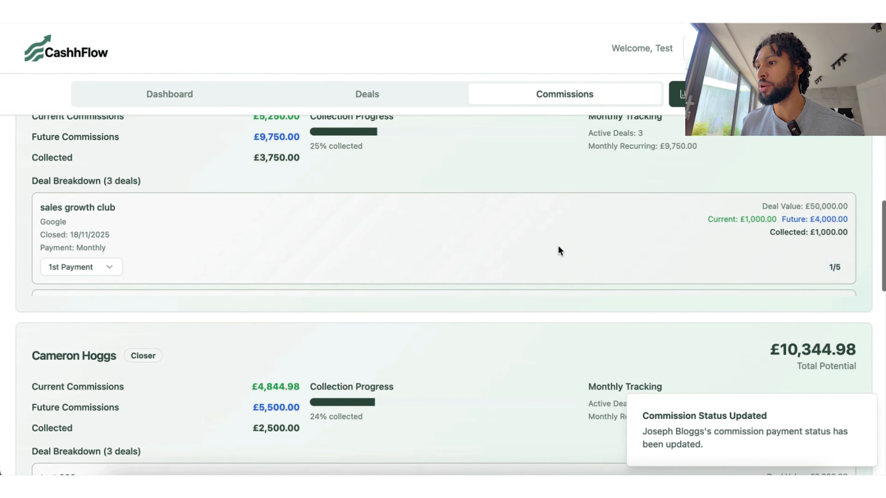
pyautogui.scroll(15, 559, 251)
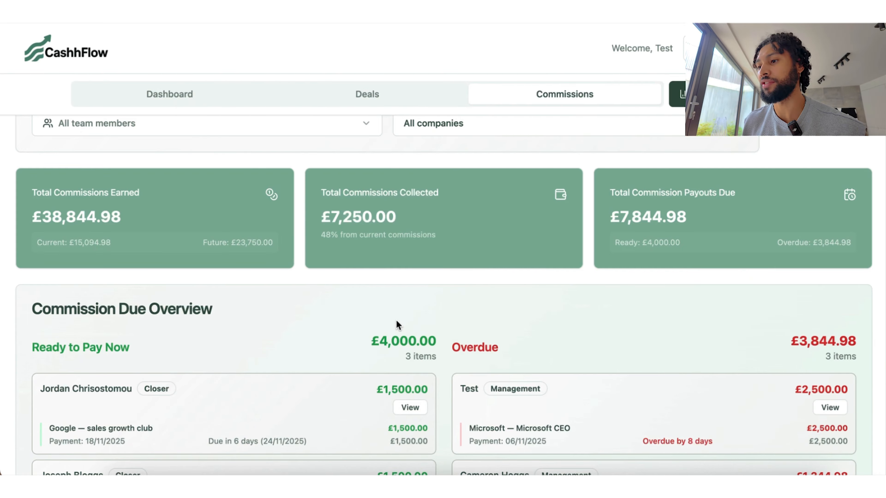
pyautogui.scroll(5, 548, 225)
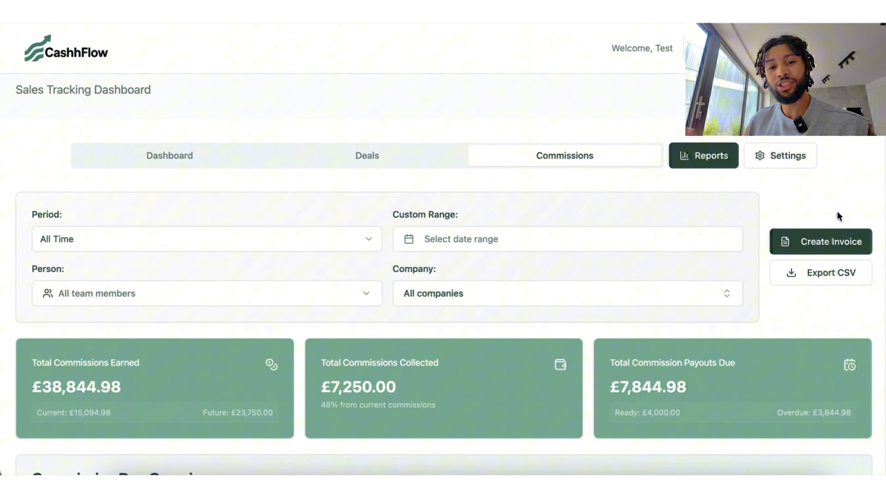
# Step: Start a commission invoice, pick a team member and include all their listed commissions
pyautogui.click(806, 245)
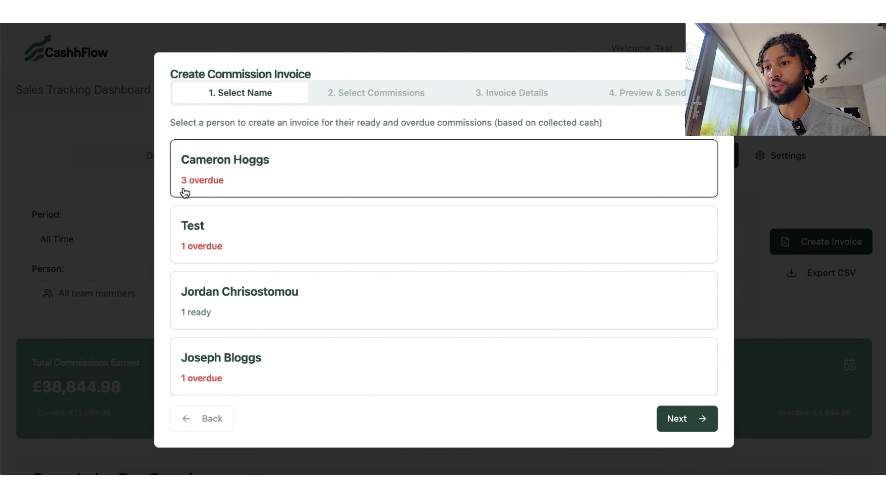
pyautogui.click(222, 306)
pyautogui.click(674, 419)
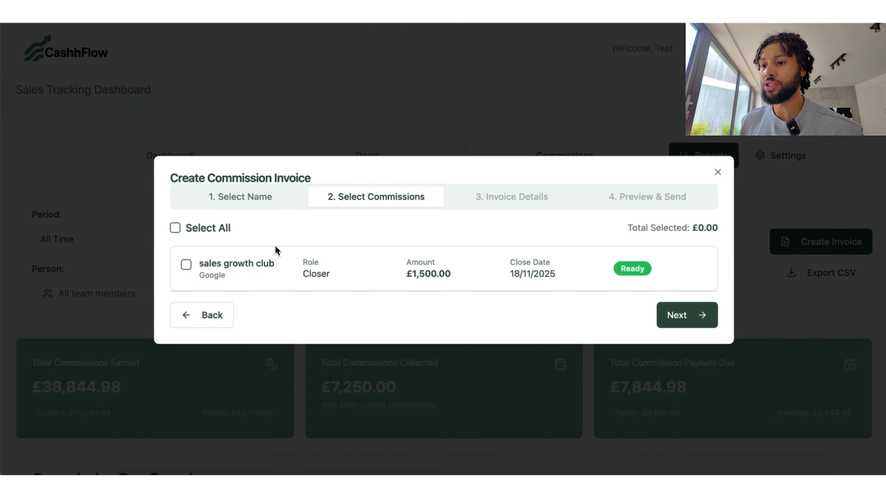
pyautogui.click(175, 227)
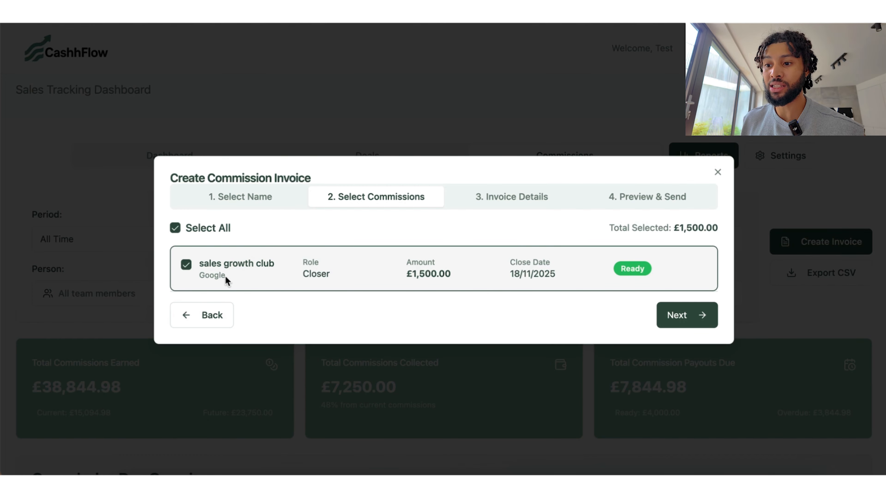
# Step: Reselect the team member with the one ready sales growth club commission and continue to Invoice Details
pyautogui.click(225, 207)
pyautogui.click(240, 177)
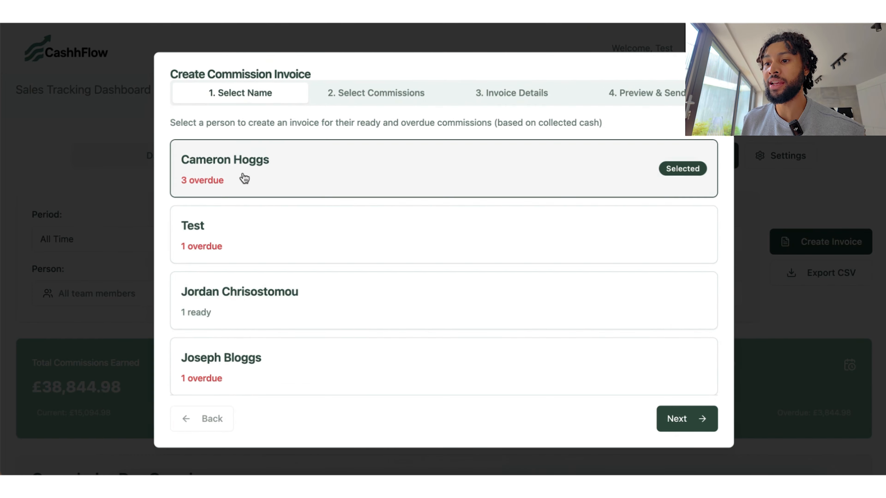
pyautogui.click(355, 98)
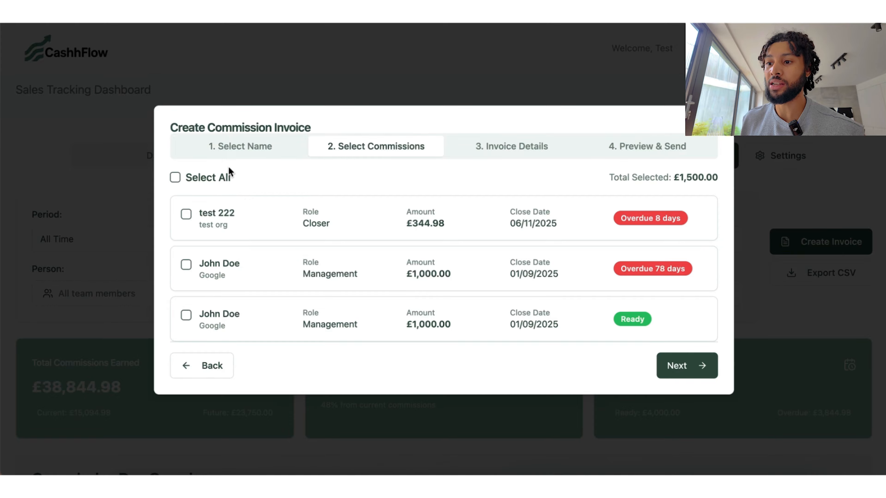
pyautogui.click(246, 149)
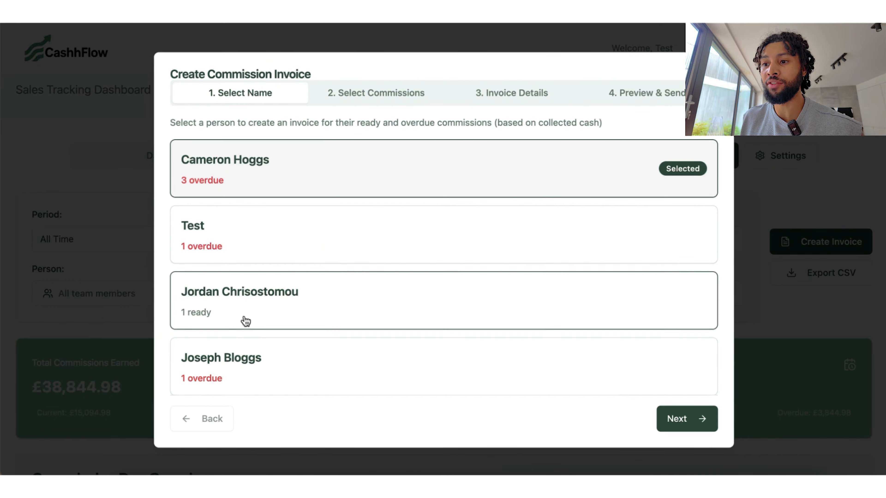
pyautogui.click(246, 321)
pyautogui.click(357, 90)
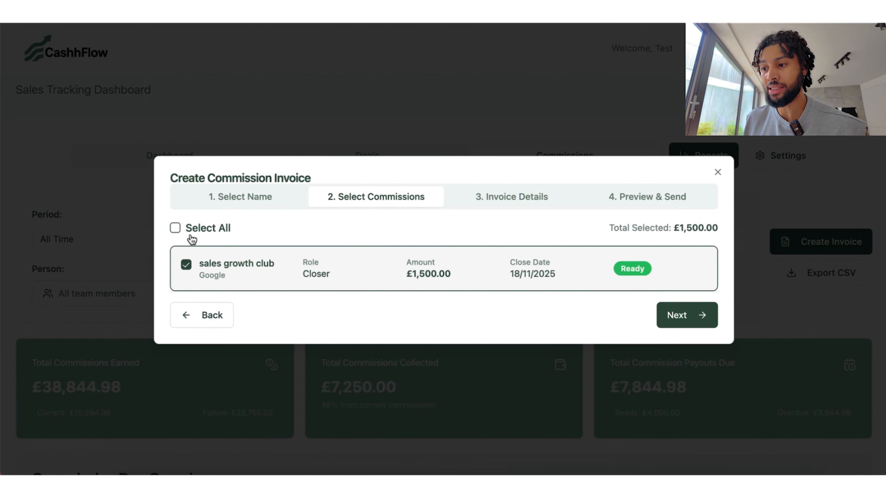
pyautogui.click(665, 315)
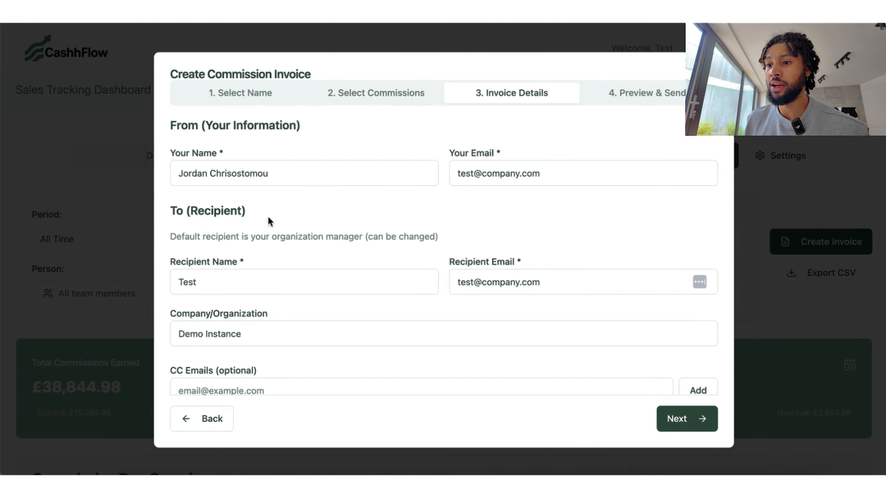
# Step: Replace the Recipient Email with the new address, then scroll down to Payment Details
pyautogui.tripleClick(475, 284)
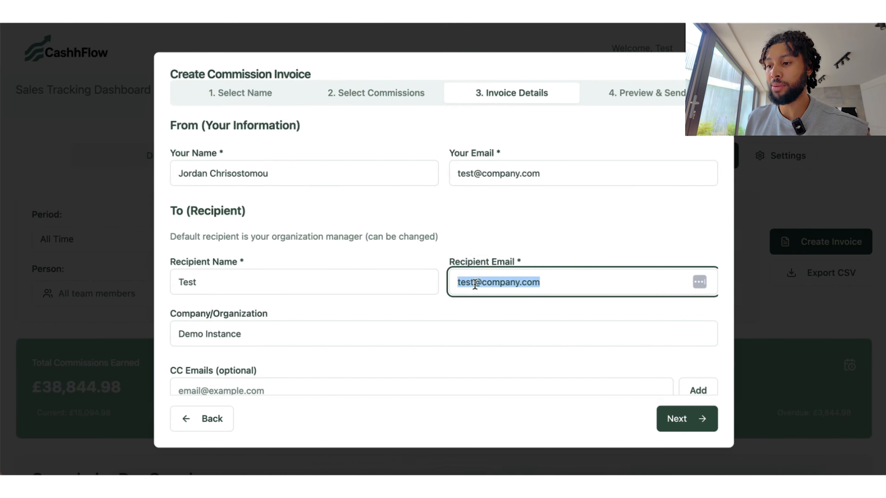
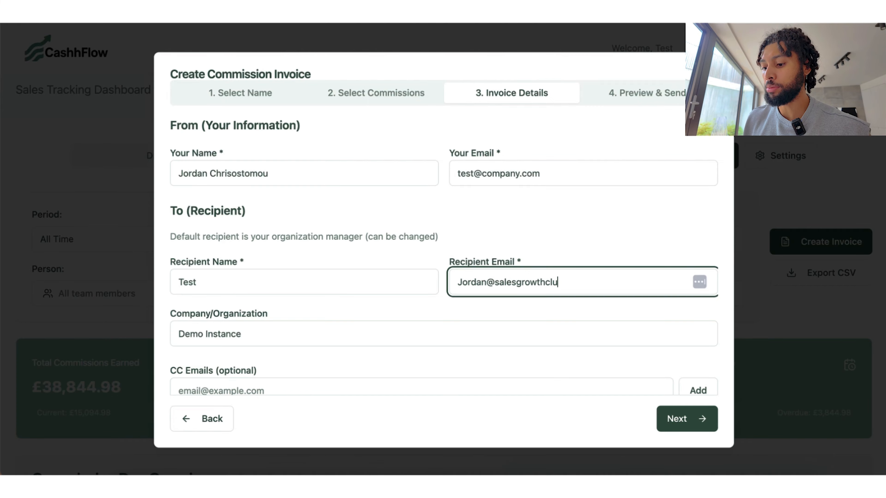
pyautogui.click(607, 228)
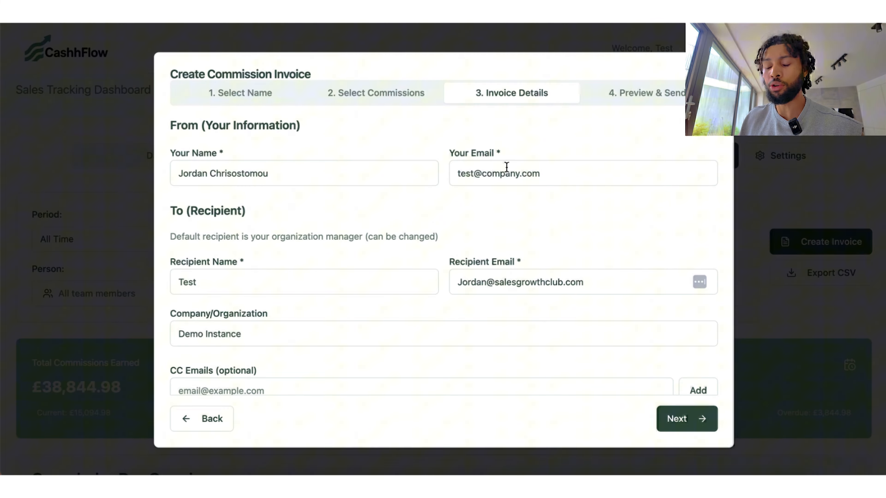
pyautogui.scroll(-10, 389, 331)
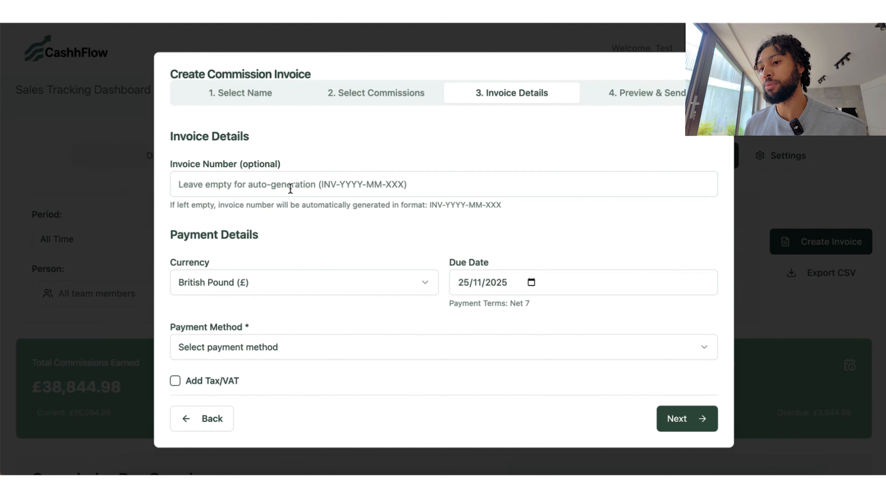
# Step: Set the payment method to Bank Transfer with Domestic Transfer (UK) as the transfer type
pyautogui.scroll(-3, 384, 249)
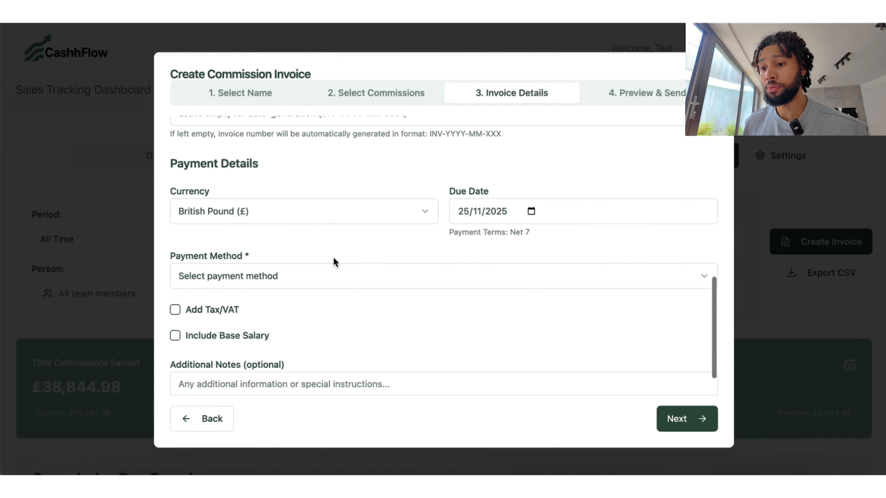
pyautogui.click(271, 240)
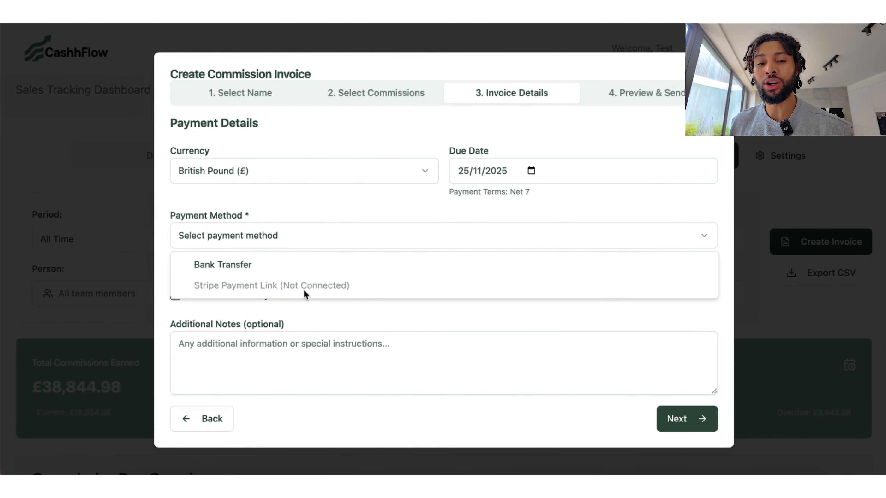
pyautogui.click(206, 269)
pyautogui.click(369, 296)
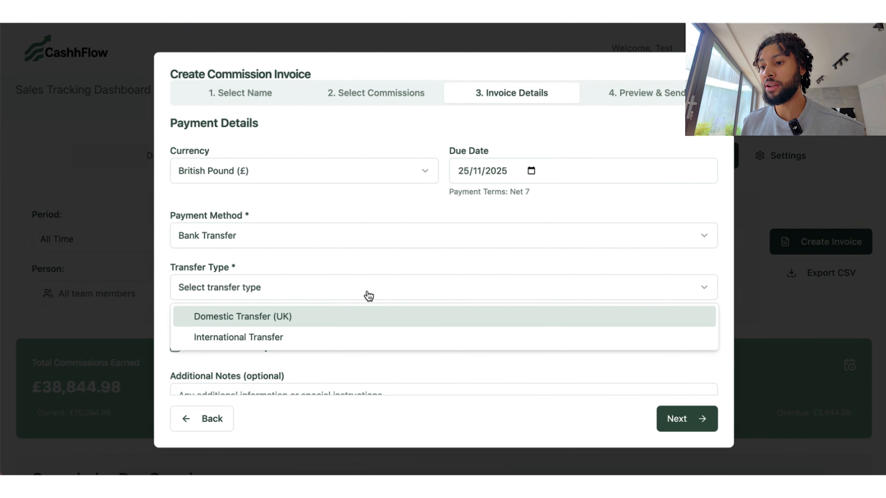
pyautogui.click(274, 314)
# Step: Fill in the bank account name, account number, sort code and bank name
pyautogui.scroll(-3, 408, 268)
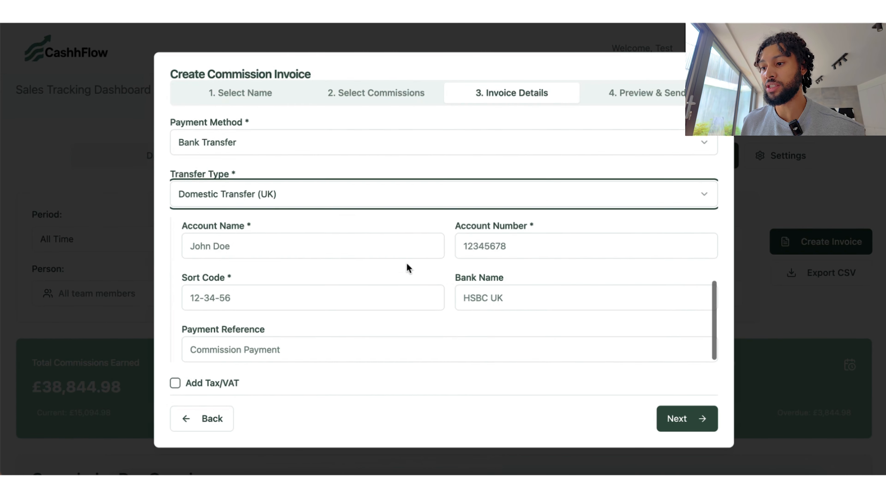
pyautogui.click(328, 238)
pyautogui.write('kbefkdl')
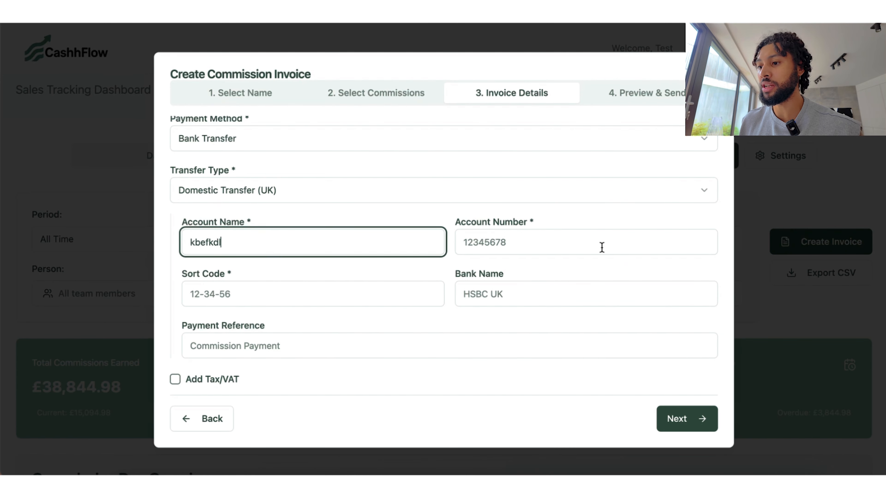
pyautogui.click(591, 240)
pyautogui.write('44')
pyautogui.click(306, 297)
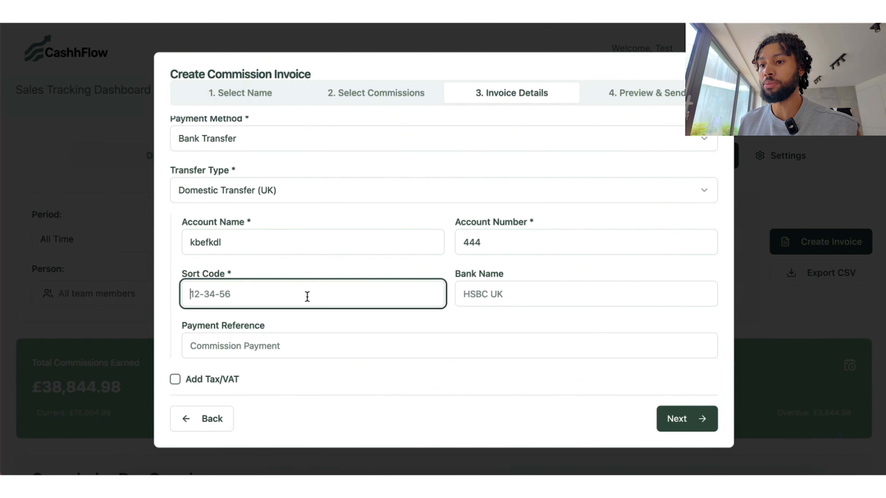
pyautogui.write('44-')
pyautogui.write('44-44')
pyautogui.click(519, 236)
pyautogui.write('44444')
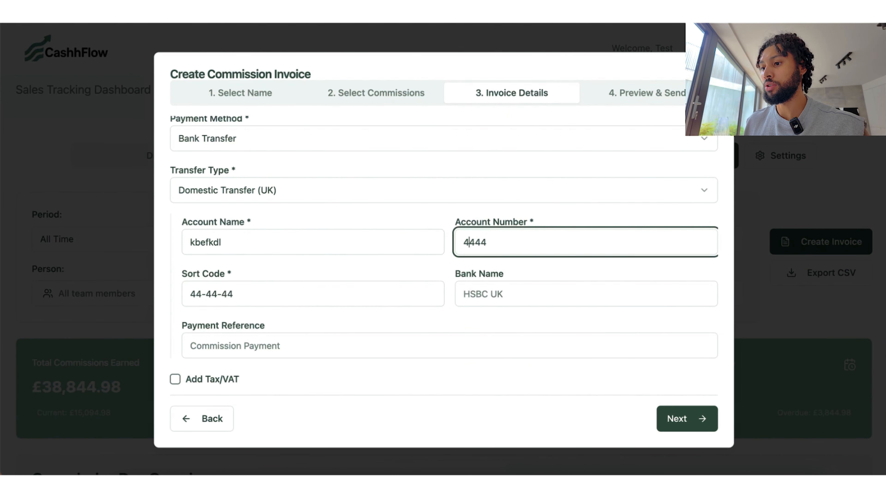
pyautogui.click(497, 297)
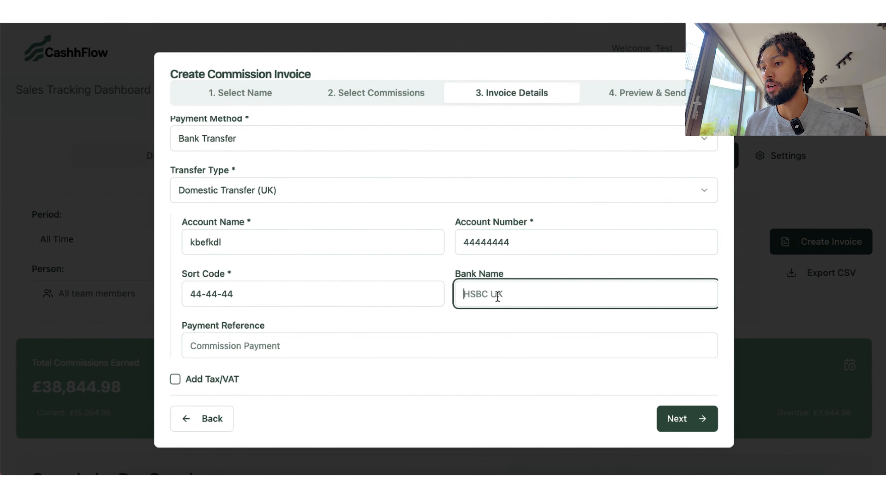
pyautogui.write('halirefvkc,e')
# Step: Tick Include Base Salary and go to the base salary amount field
pyautogui.scroll(-3, 379, 326)
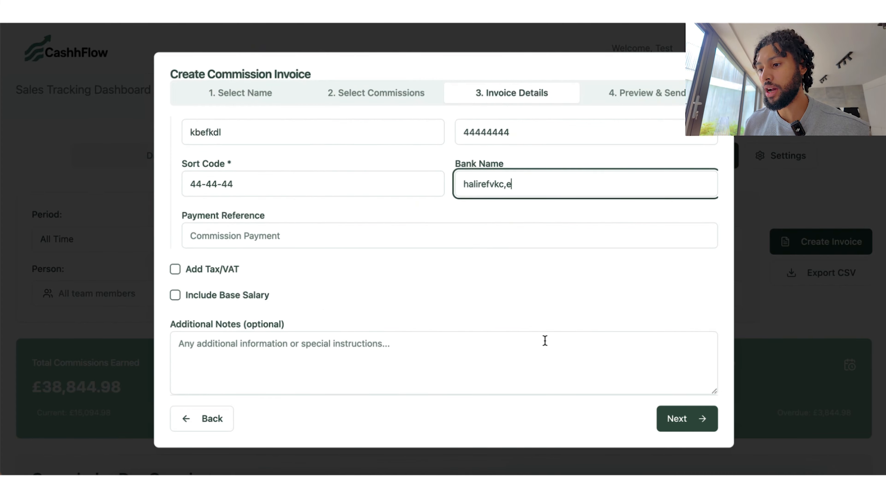
pyautogui.click(176, 296)
pyautogui.scroll(-2, 372, 307)
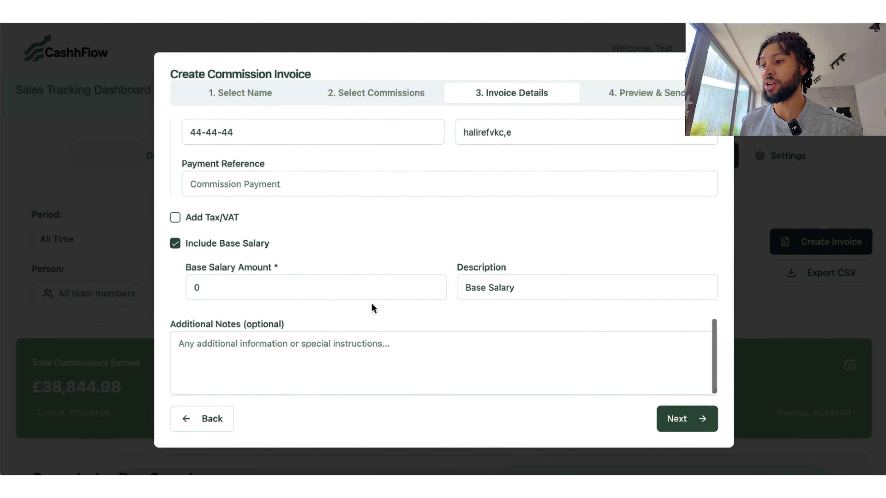
pyautogui.click(311, 294)
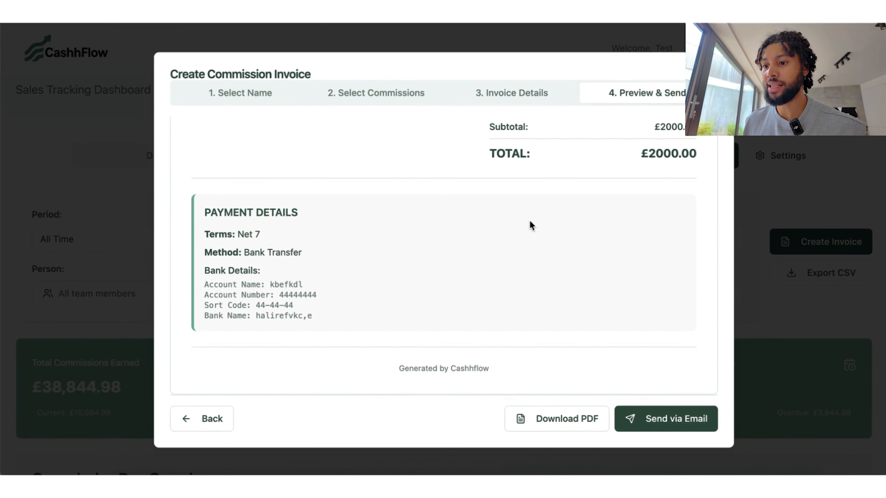
# Step: Scroll through the £2000.00 invoice preview and its bank transfer details
pyautogui.scroll(1, 529, 220)
pyautogui.scroll(-1, 528, 219)
pyautogui.scroll(6, 467, 176)
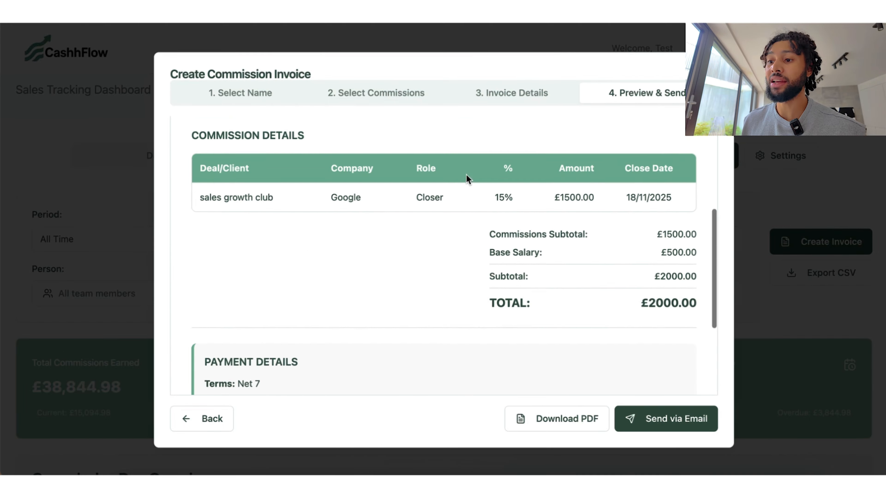
pyautogui.scroll(-5, 466, 176)
pyautogui.scroll(-1, 466, 178)
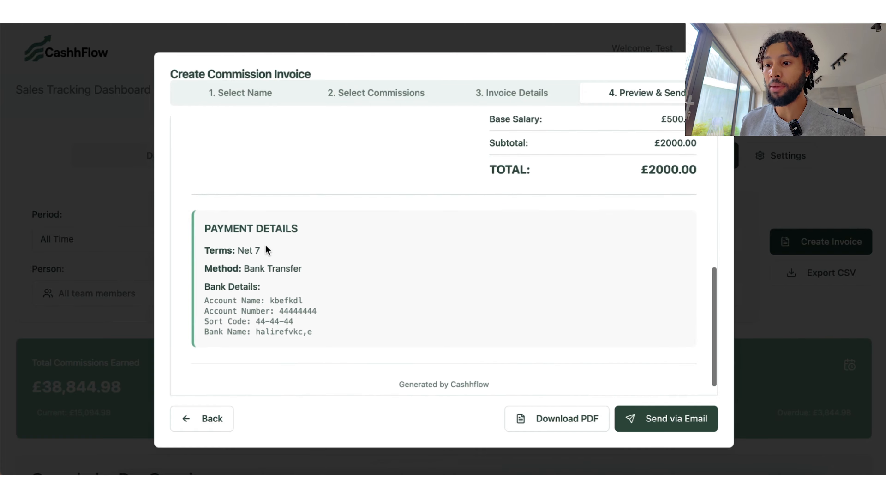
pyautogui.scroll(3, 426, 190)
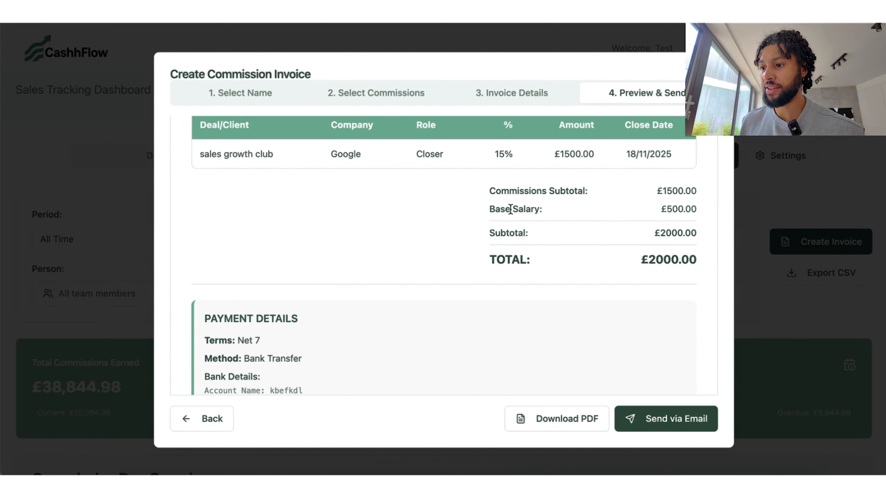
pyautogui.moveTo(494, 192); pyautogui.dragTo(613, 196)
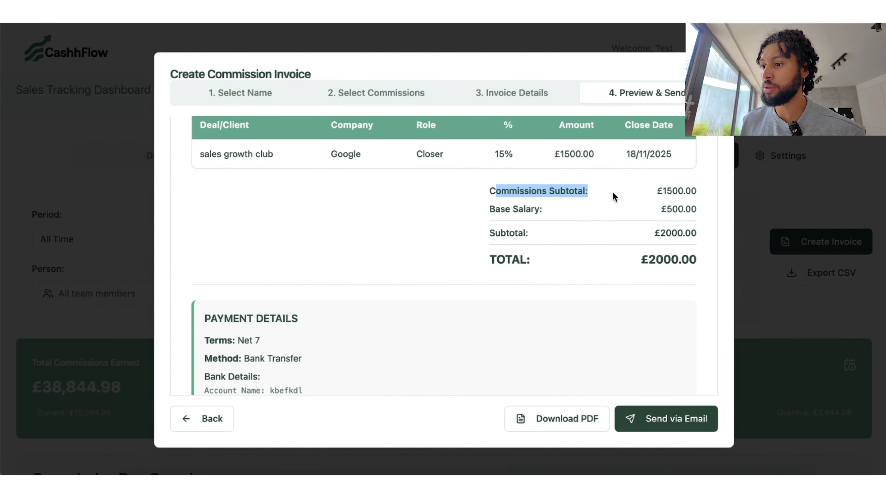
pyautogui.click(655, 220)
# Step: Send the commission invoice via e-mail and highlight the recipient's name, e-mail and company
pyautogui.scroll(2, 554, 244)
pyautogui.scroll(4, 554, 244)
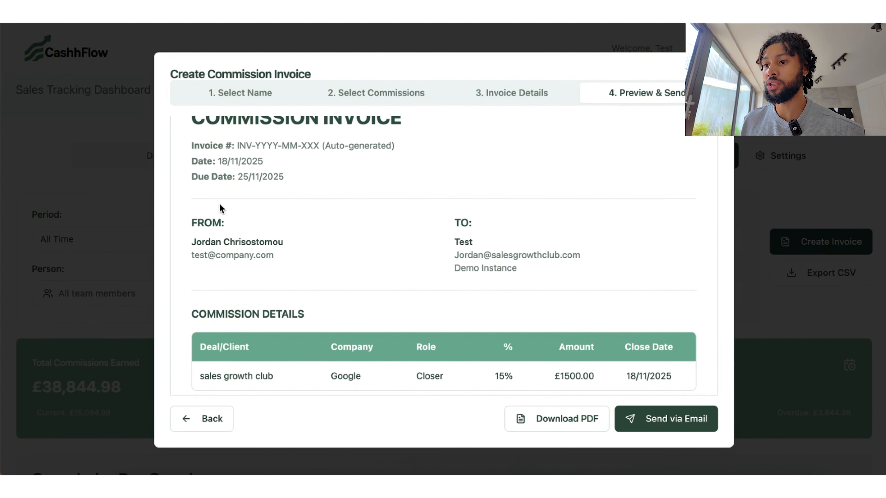
pyautogui.scroll(2, 415, 188)
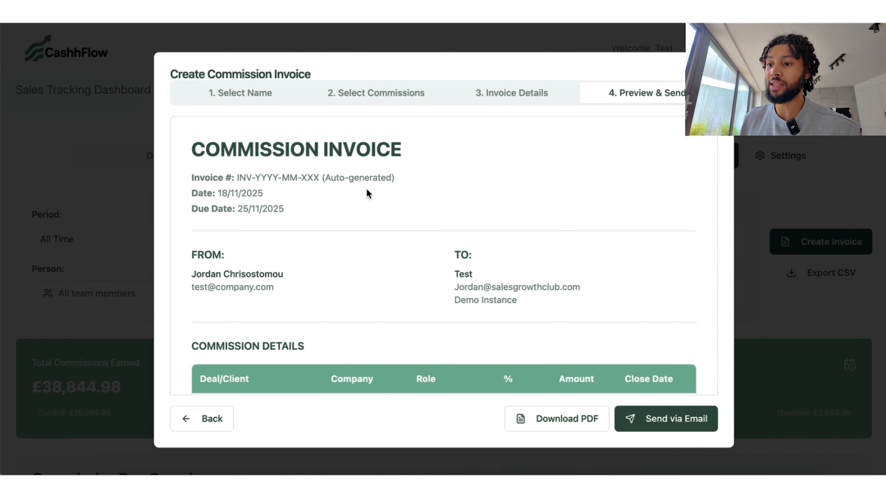
pyautogui.click(672, 421)
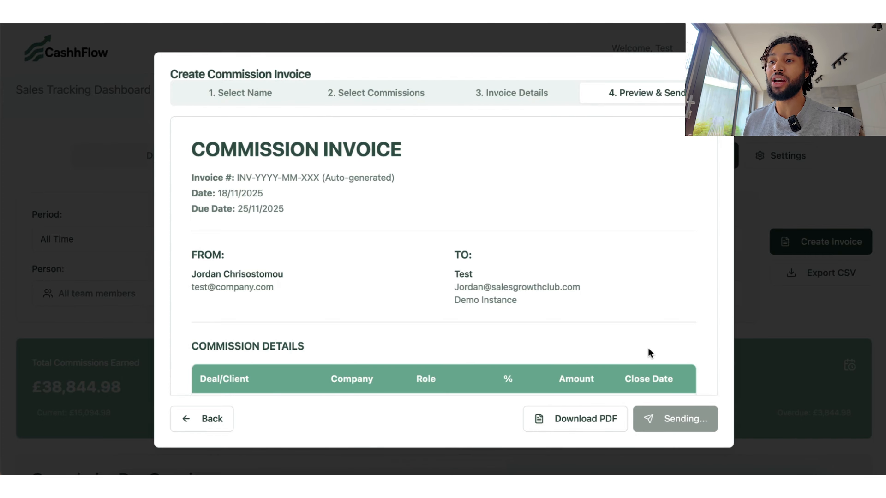
pyautogui.moveTo(477, 285); pyautogui.dragTo(595, 298)
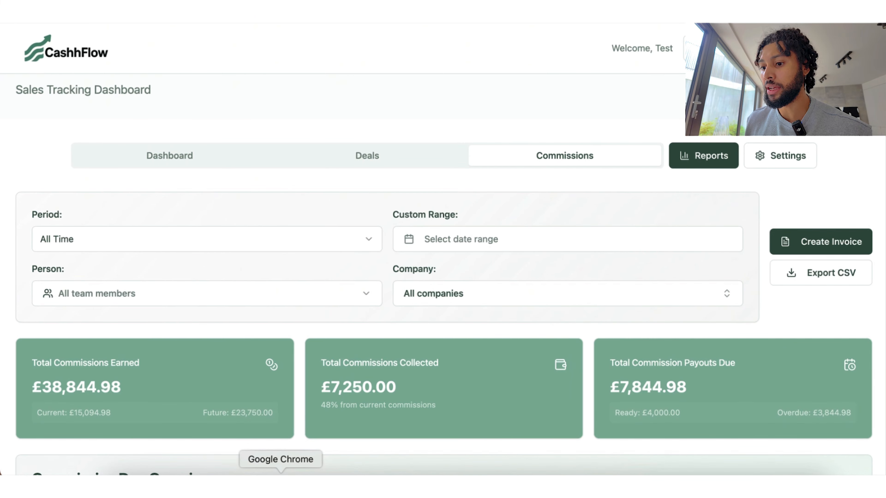
# Step: In the Gmail window, highlight invoice number INV-2025-11-001, then preview the attached invoice PDF
pyautogui.rightClick(280, 481)
pyautogui.click(336, 241)
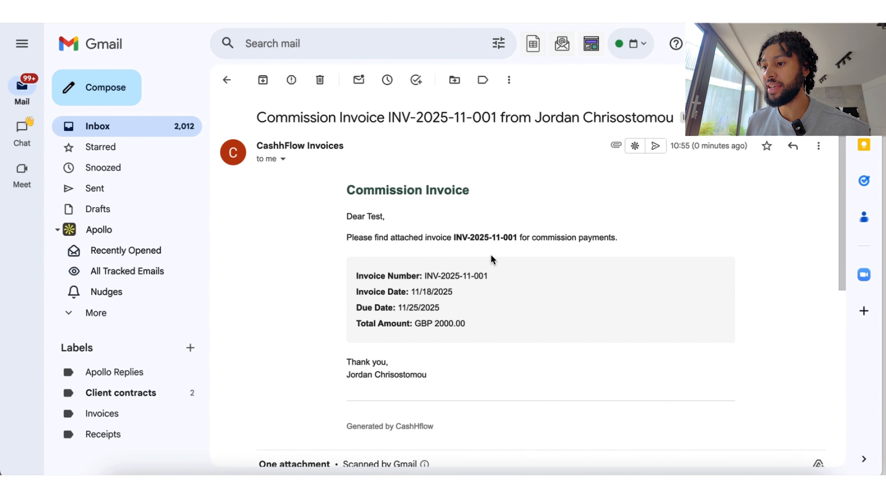
pyautogui.moveTo(466, 239); pyautogui.dragTo(517, 240)
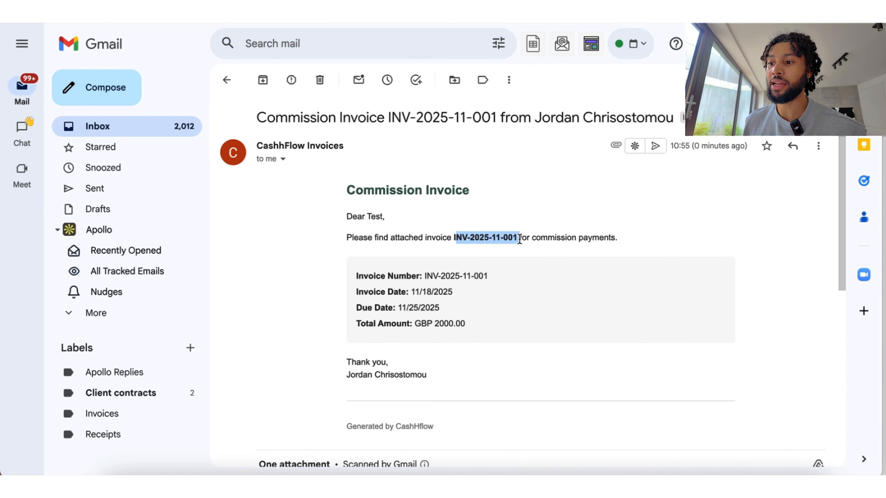
pyautogui.click(518, 264)
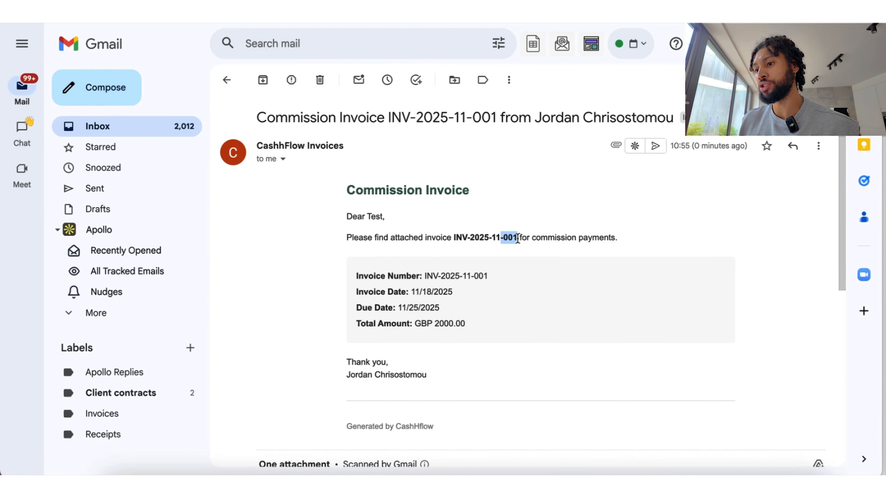
pyautogui.moveTo(489, 238); pyautogui.dragTo(521, 238)
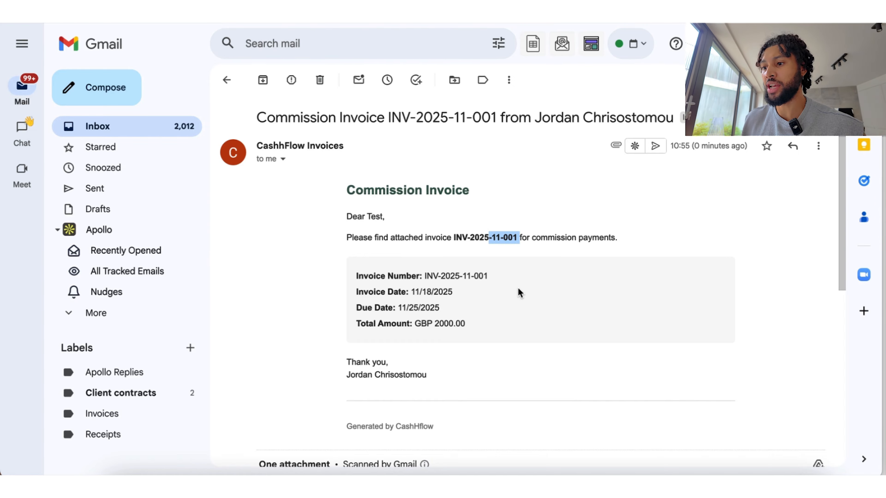
pyautogui.click(498, 242)
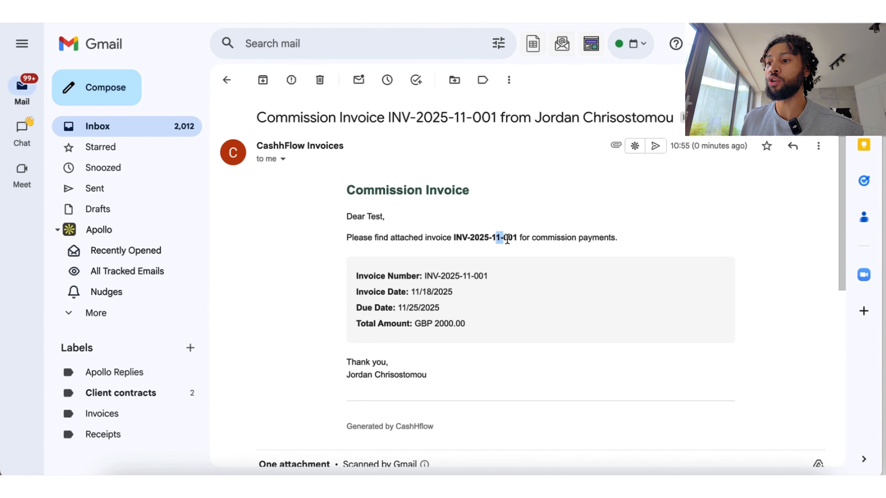
pyautogui.click(516, 238)
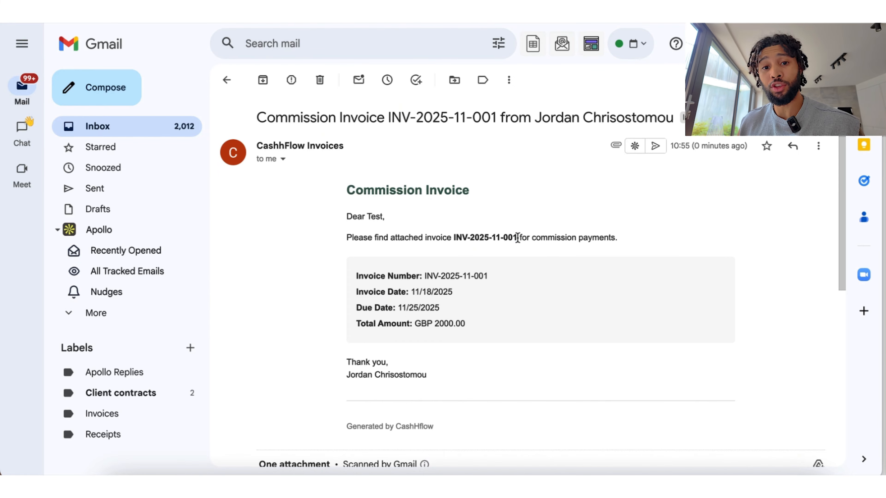
pyautogui.click(314, 182)
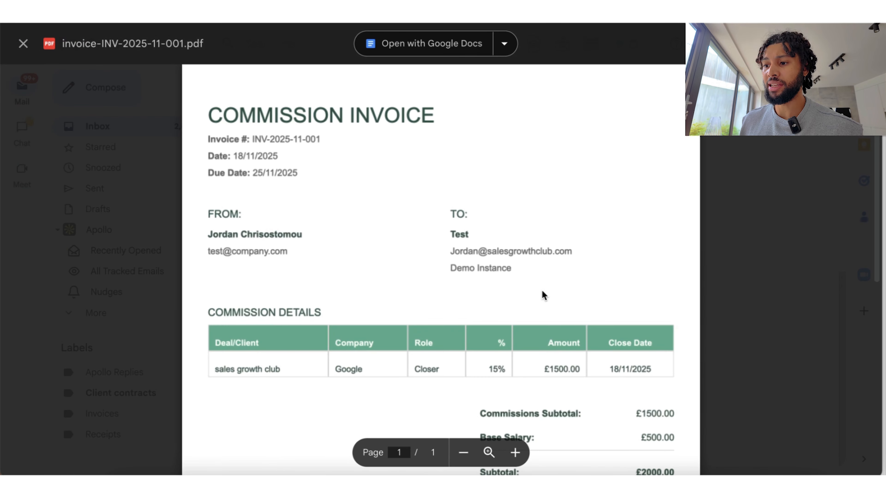
# Step: Scroll the invoice PDF preview down to Payment Details and back up
pyautogui.scroll(-10, 542, 291)
pyautogui.scroll(-1, 543, 292)
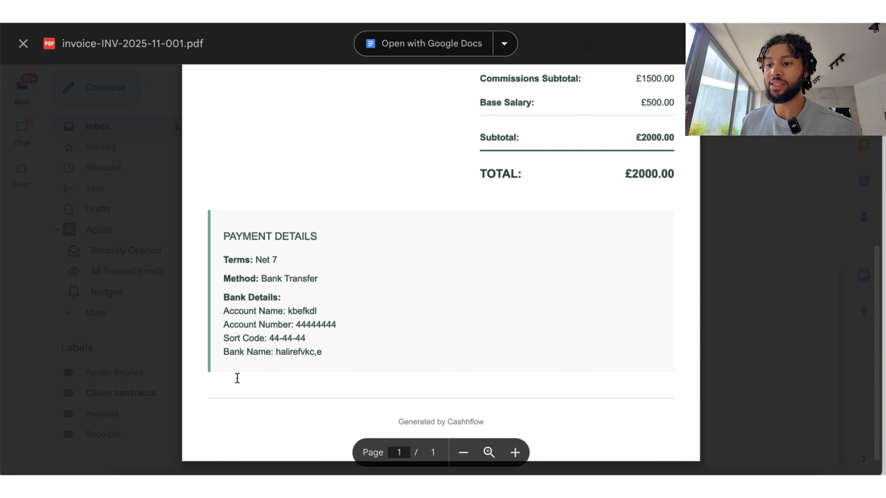
pyautogui.scroll(10, 398, 276)
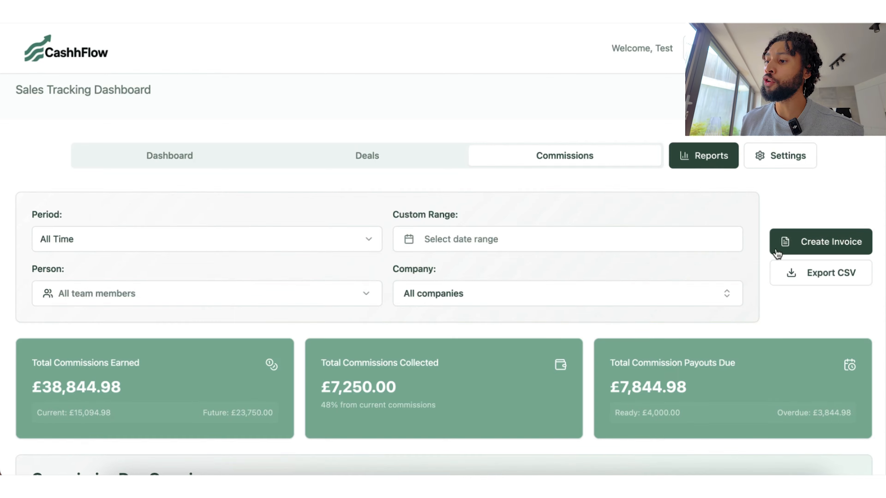
pyautogui.click(775, 160)
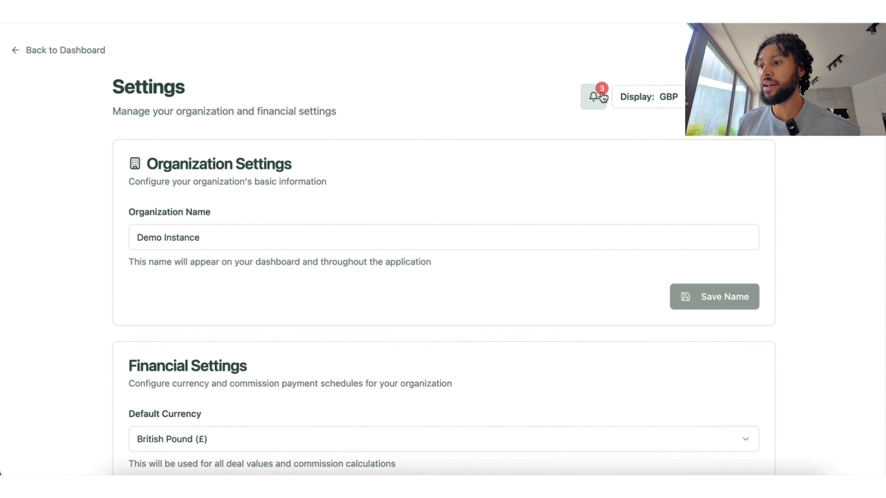
pyautogui.click(73, 51)
pyautogui.click(683, 51)
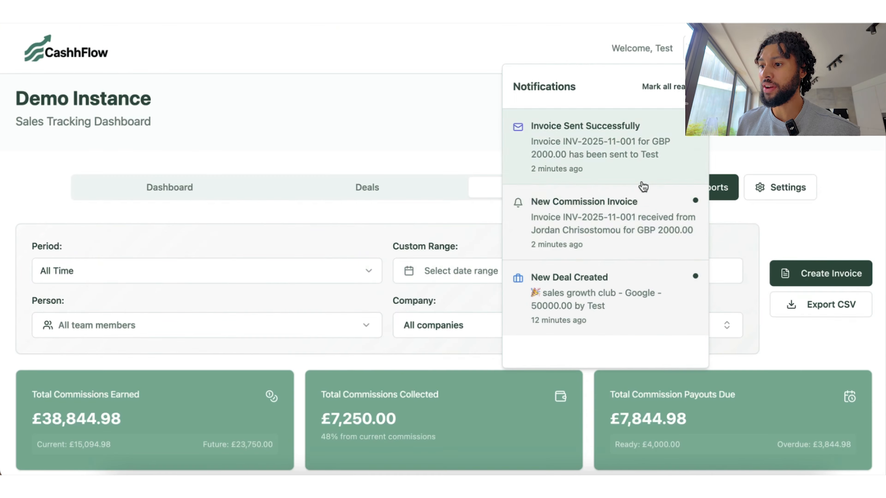
pyautogui.scroll(-2, 625, 234)
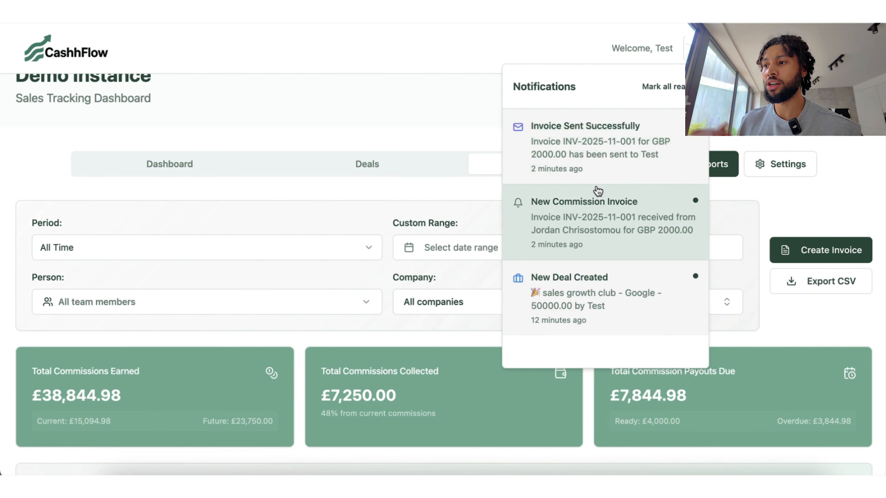
pyautogui.click(790, 179)
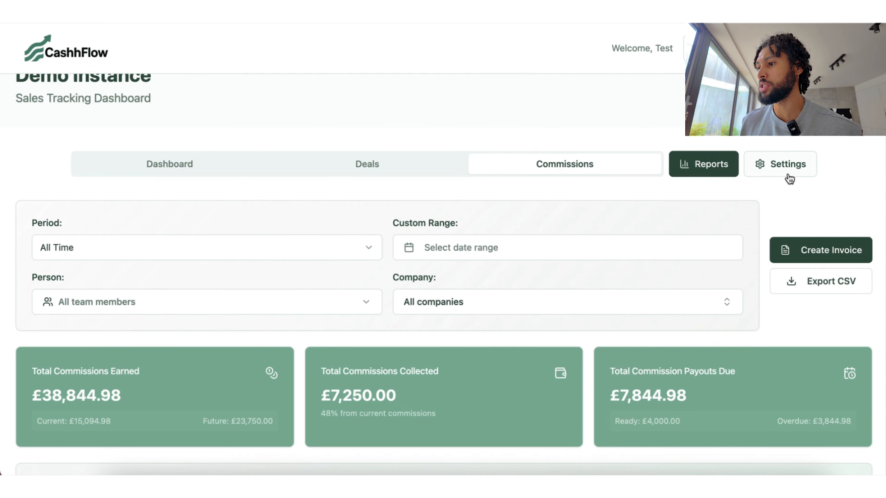
pyautogui.click(785, 167)
# Step: Scroll through Settings and keep British Pound as the default currency
pyautogui.scroll(-5, 396, 314)
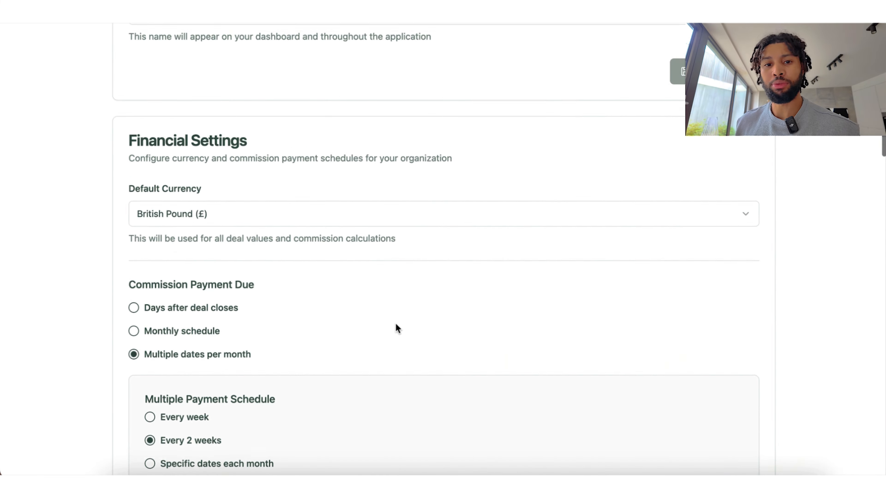
pyautogui.scroll(5, 396, 323)
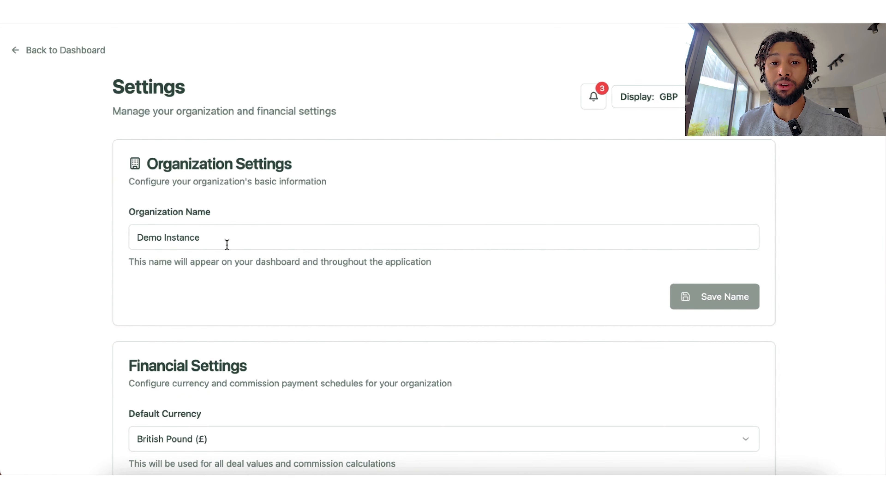
pyautogui.scroll(-8, 312, 323)
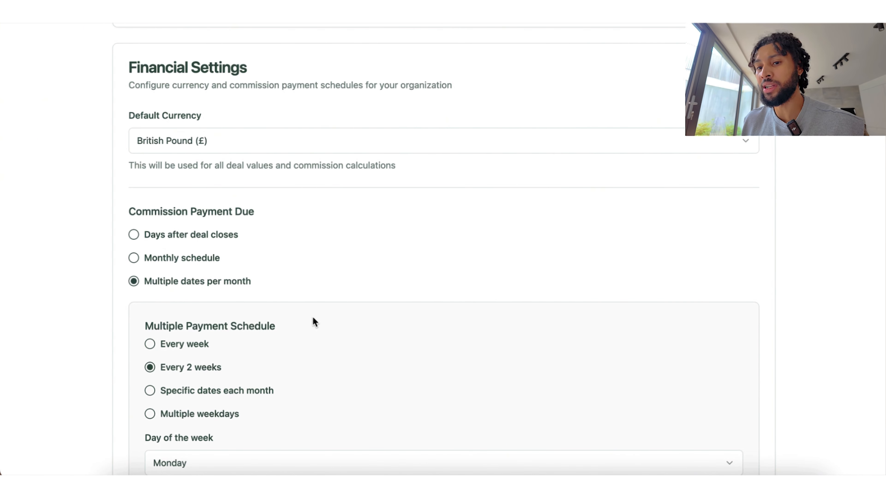
pyautogui.scroll(-2, 313, 318)
pyautogui.scroll(2, 279, 273)
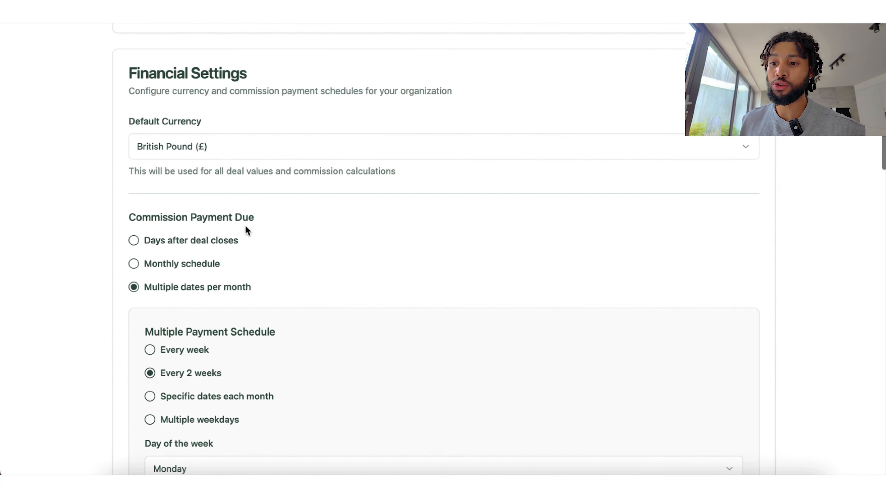
pyautogui.click(267, 148)
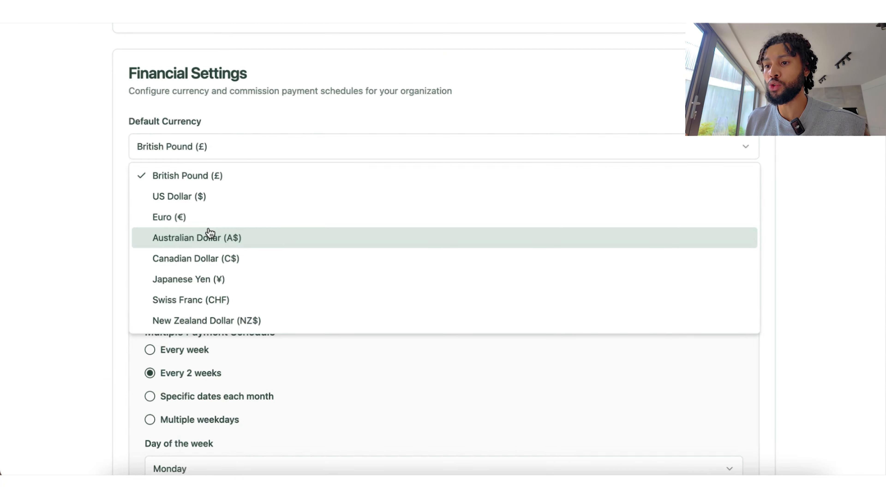
pyautogui.click(217, 176)
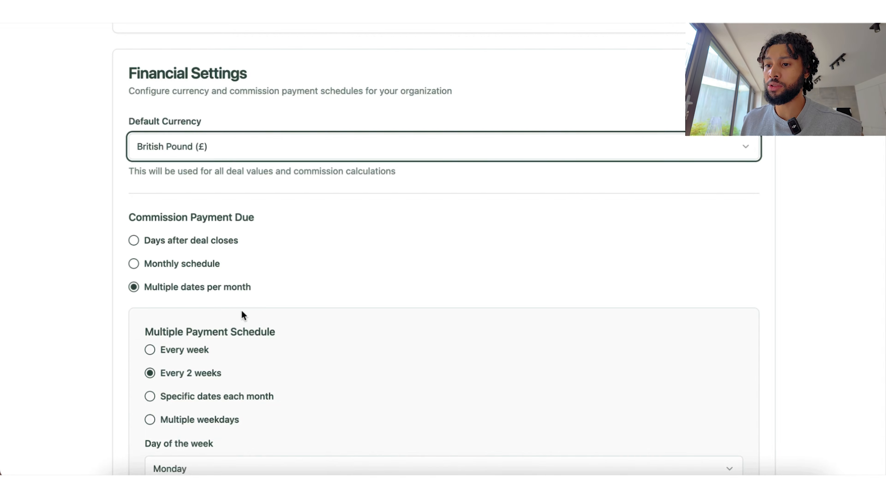
# Step: Expand and collapse Invoice Management, then scroll to the Stripe Connect section
pyautogui.scroll(-1, 241, 311)
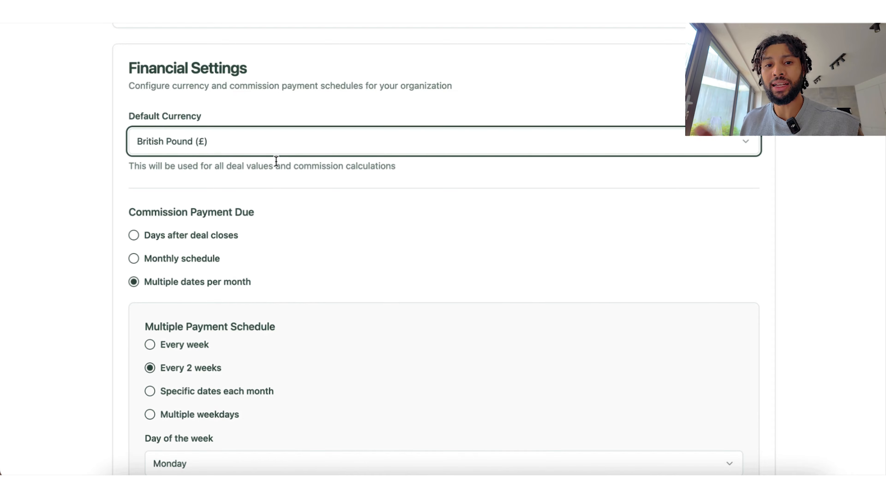
pyautogui.scroll(-3, 323, 290)
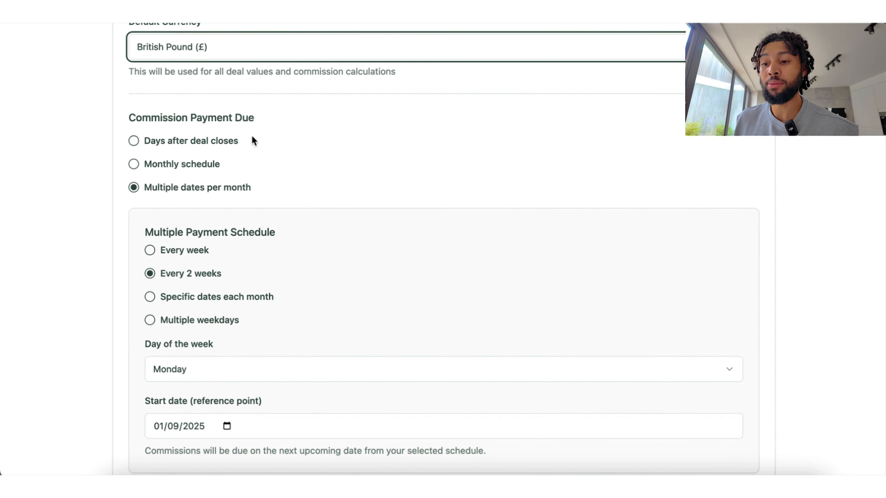
pyautogui.scroll(-2, 318, 244)
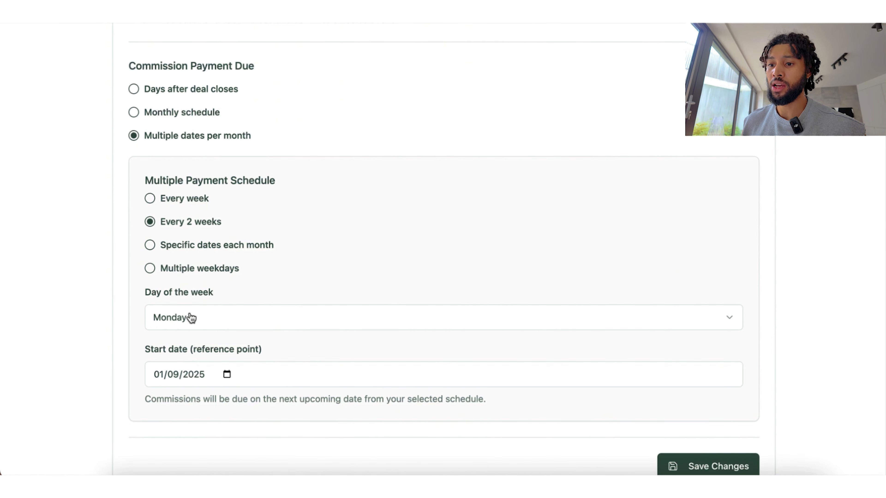
pyautogui.scroll(-6, 424, 278)
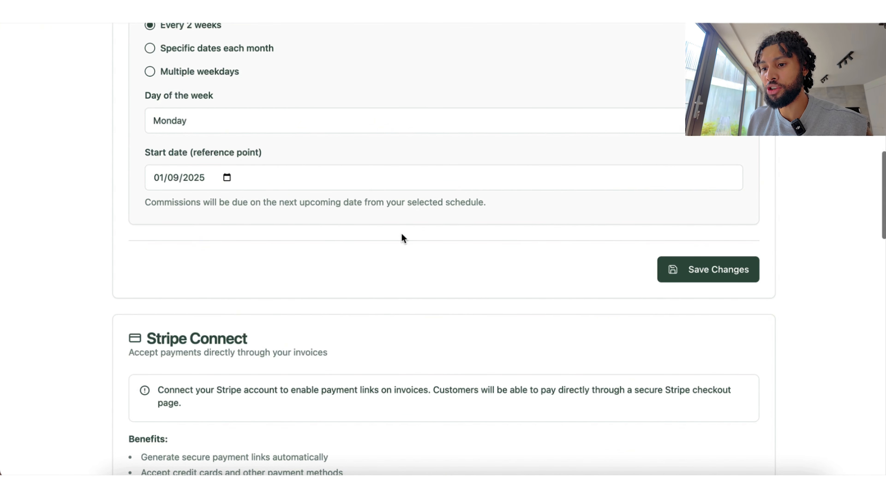
pyautogui.scroll(-14, 401, 237)
pyautogui.click(628, 144)
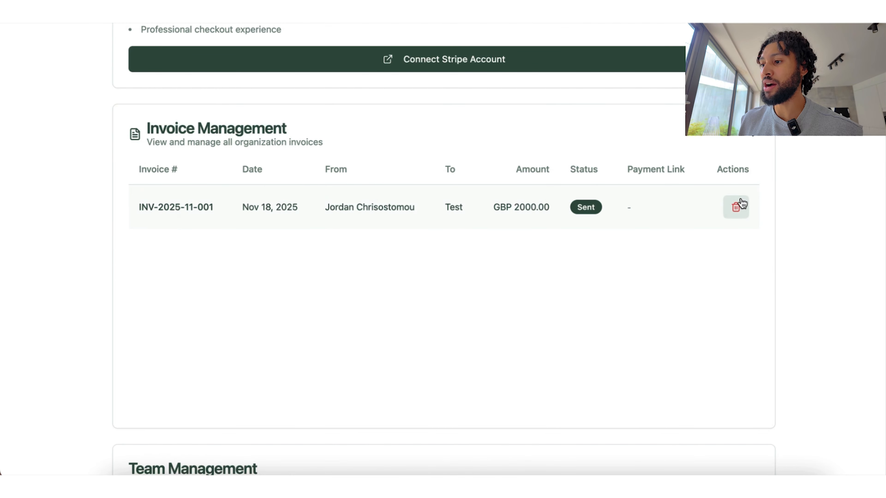
pyautogui.click(674, 144)
pyautogui.scroll(-3, 504, 283)
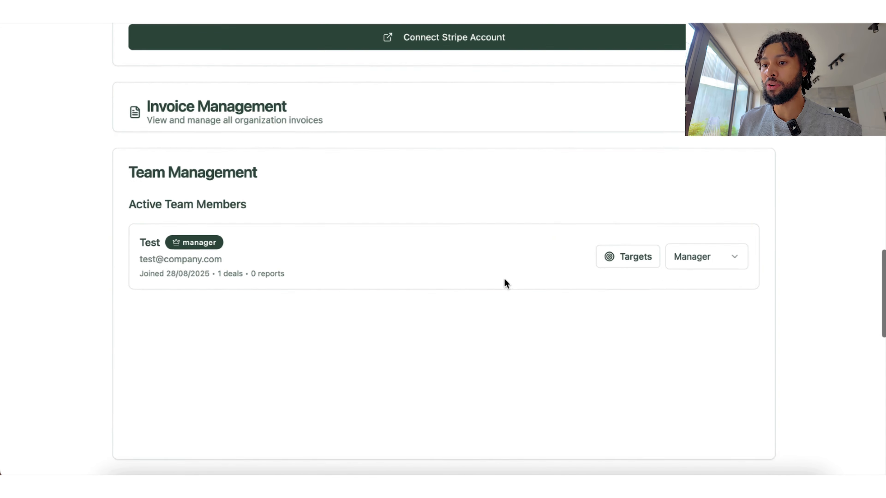
pyautogui.scroll(-8, 372, 263)
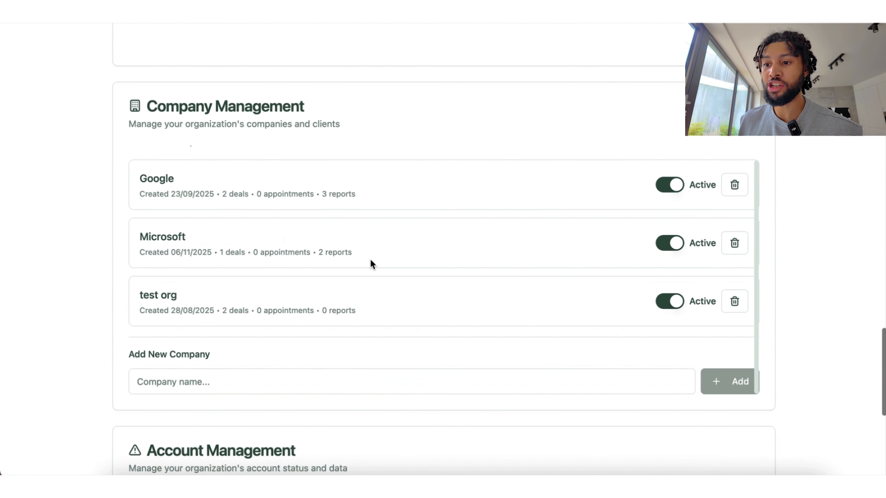
pyautogui.scroll(-8, 327, 383)
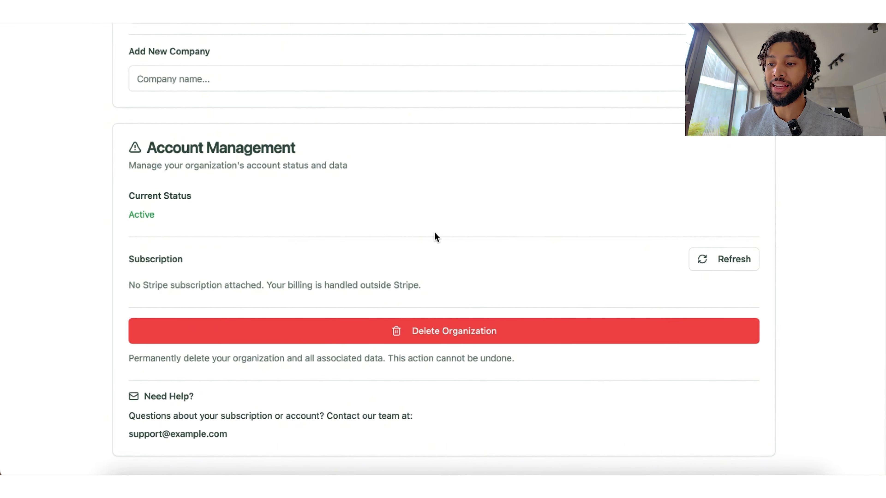
pyautogui.scroll(8, 435, 236)
pyautogui.scroll(10, 433, 232)
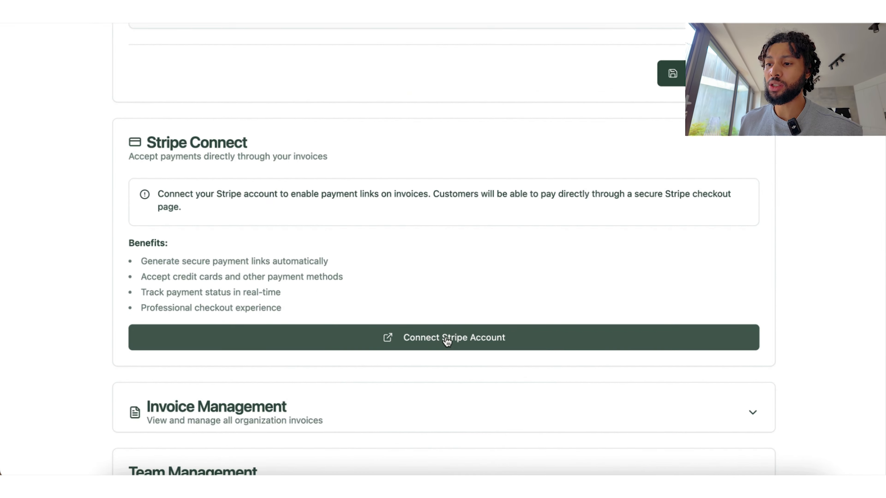
# Step: Start connecting a Stripe account and submit its email address
pyautogui.click(447, 339)
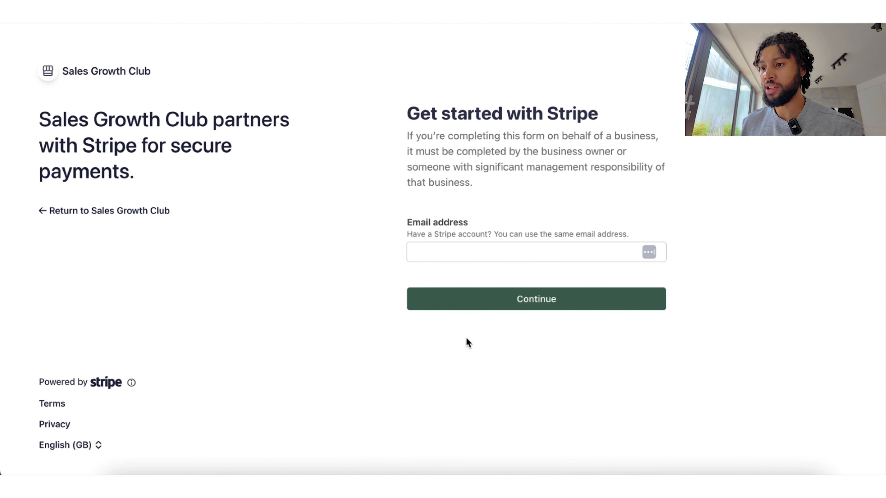
pyautogui.click(478, 257)
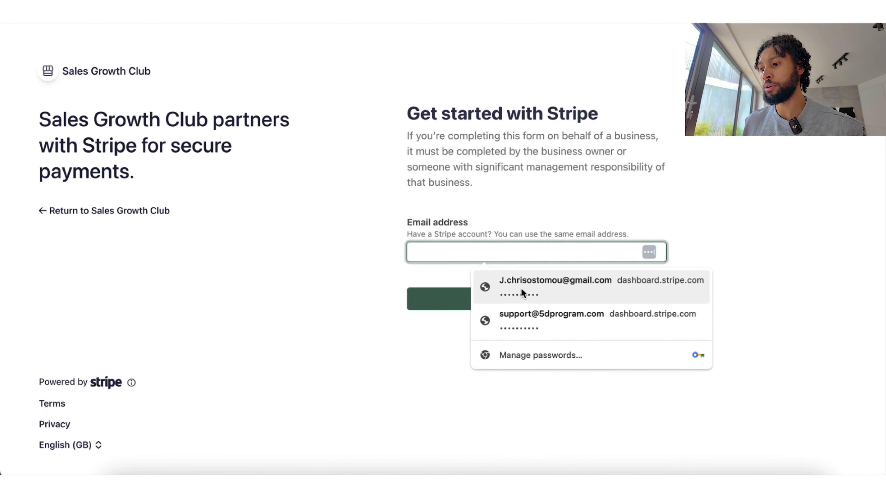
pyautogui.press('Escape')
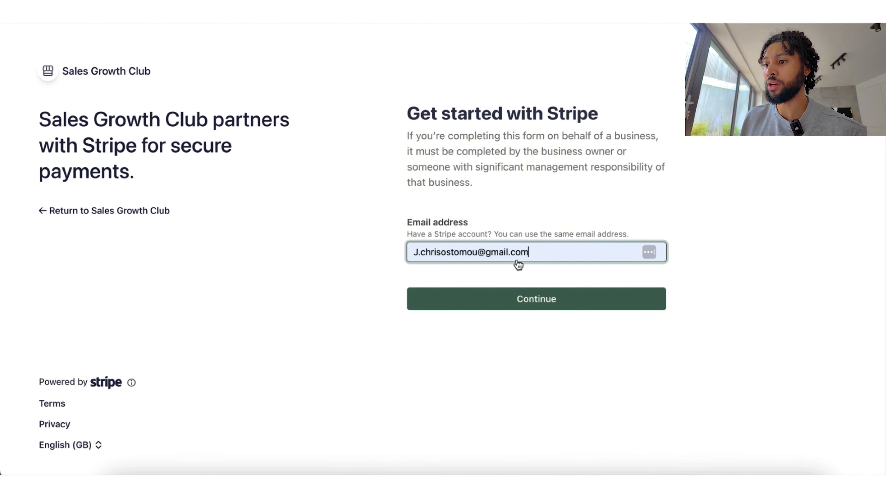
pyautogui.click(543, 300)
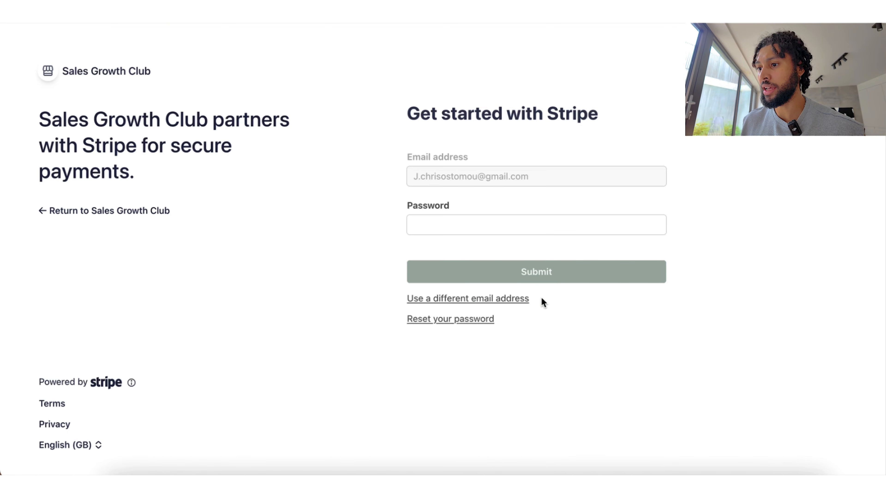
pyautogui.scroll(-1, 742, 227)
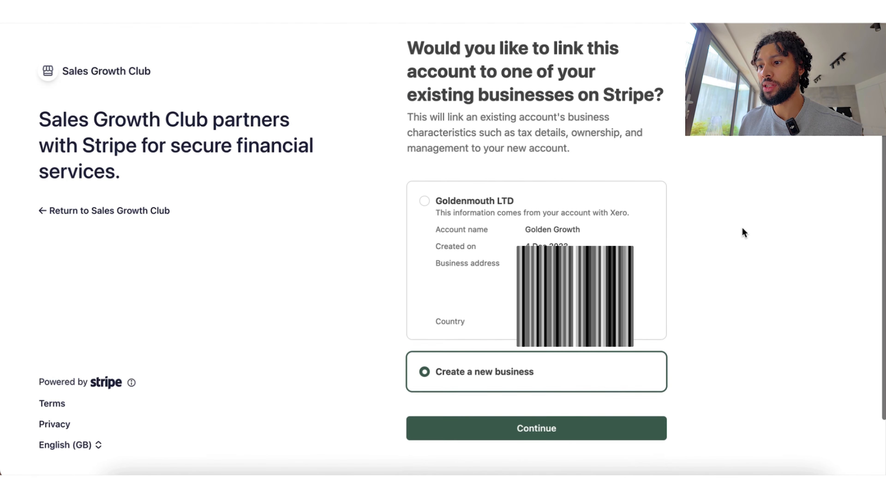
pyautogui.scroll(1, 742, 227)
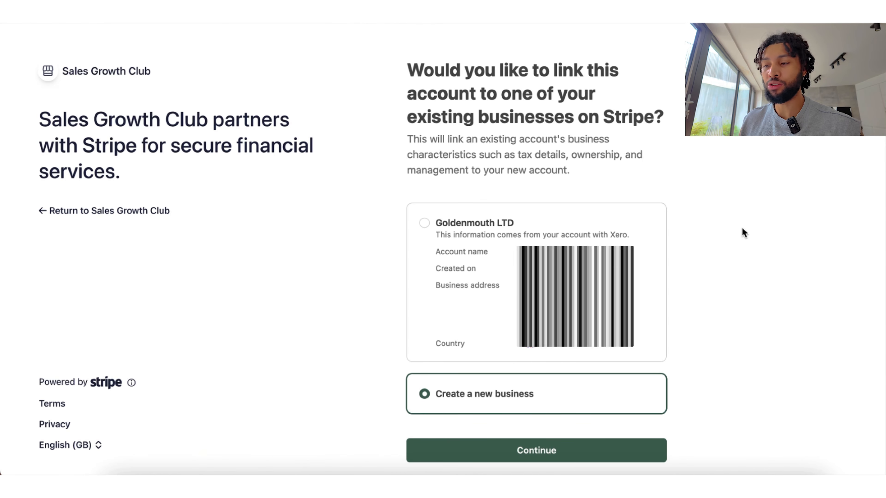
# Step: Choose the existing Goldenmouth LTD business instead of creating a new one, and continue
pyautogui.click(602, 238)
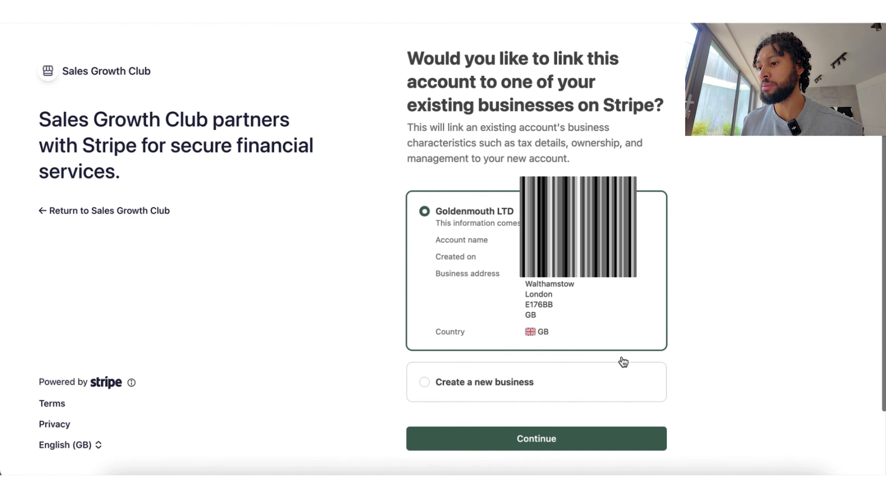
pyautogui.scroll(-3, 620, 362)
pyautogui.click(540, 383)
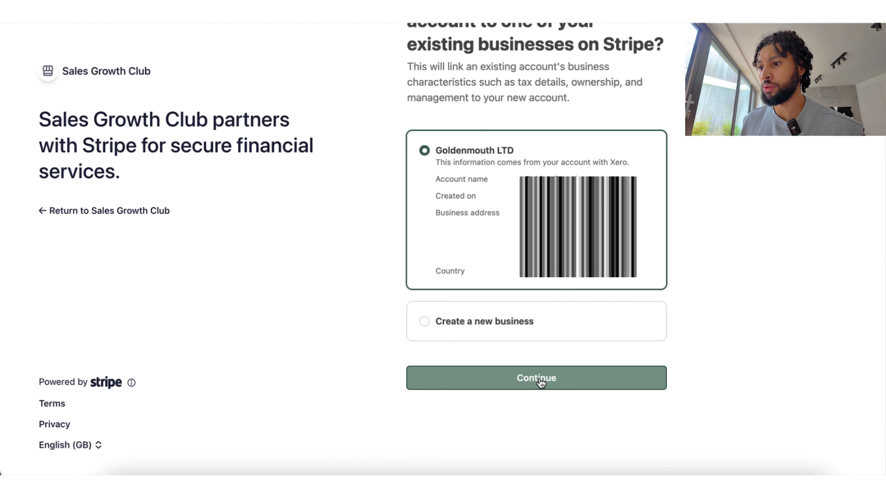
pyautogui.click(540, 382)
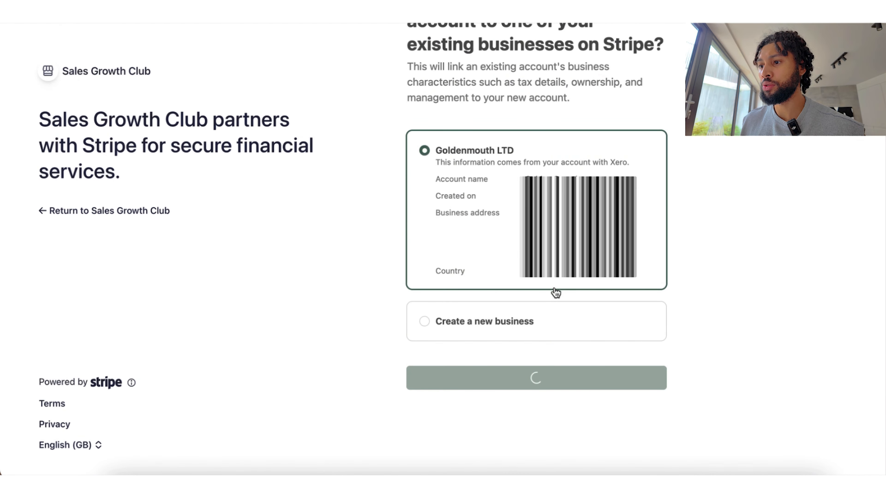
pyautogui.scroll(2, 719, 217)
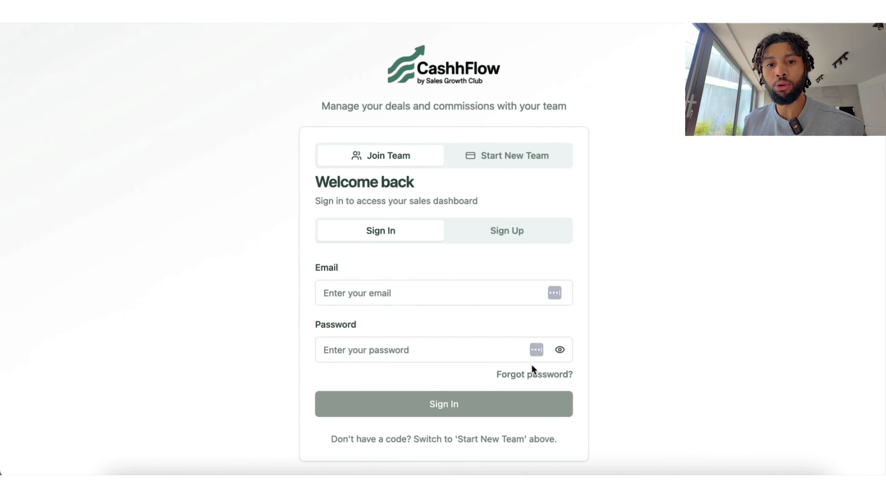
# Step: Sign in to CashhFlow with the autofilled team email and the account password
pyautogui.click(441, 293)
pyautogui.click(449, 329)
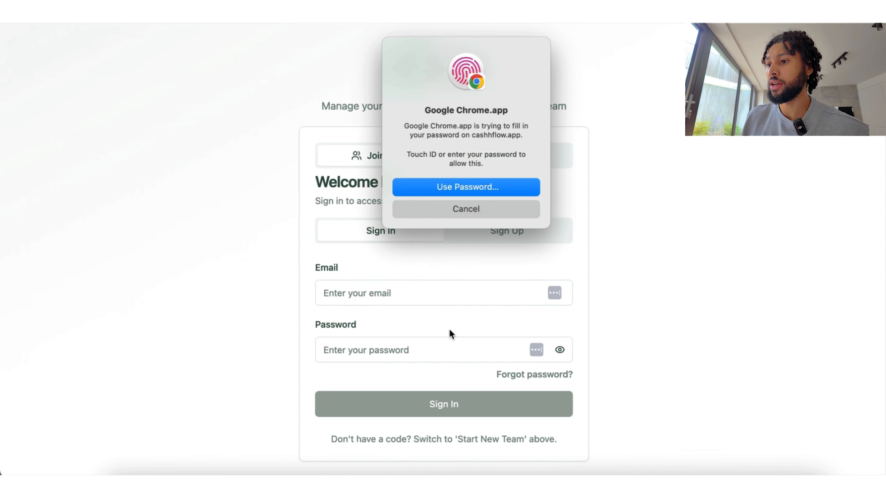
pyautogui.click(496, 205)
pyautogui.click(442, 293)
pyautogui.write('t')
pyautogui.press('Down')
pyautogui.press('Return')
pyautogui.press('Tab')
pyautogui.write('test')
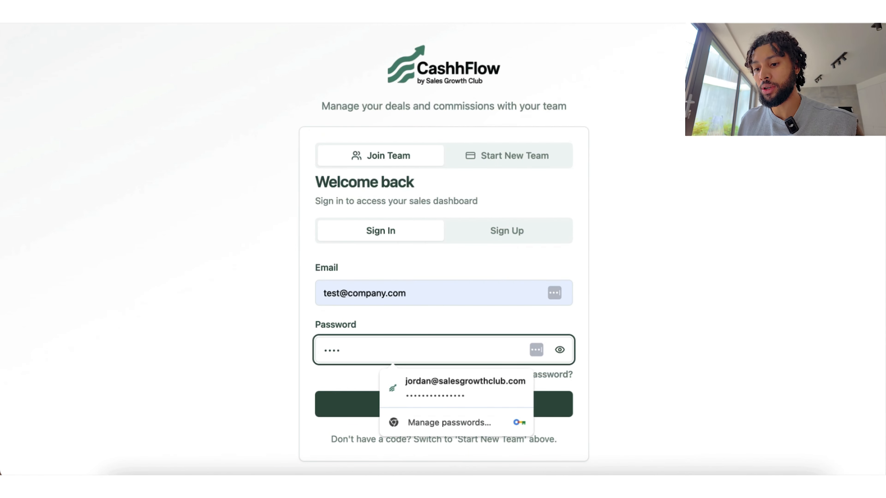
pyautogui.press('Return')
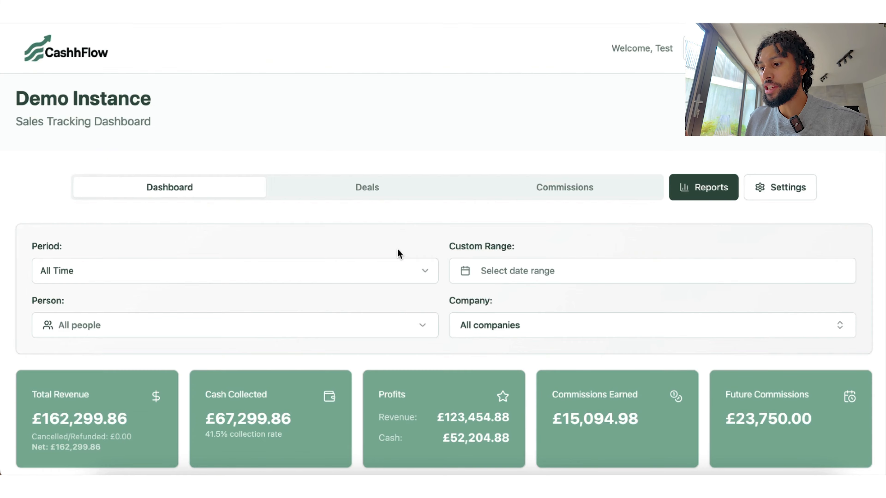
pyautogui.click(781, 188)
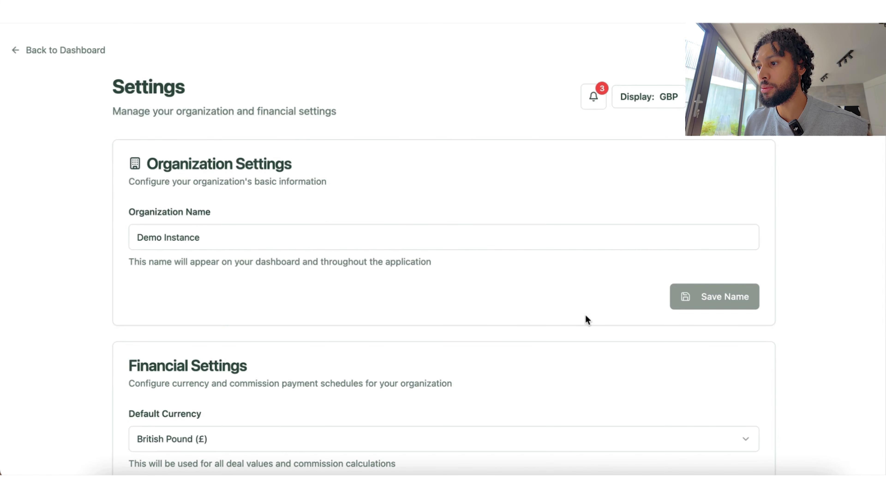
pyautogui.scroll(-10, 585, 320)
pyautogui.scroll(-15, 585, 319)
pyautogui.scroll(4, 586, 320)
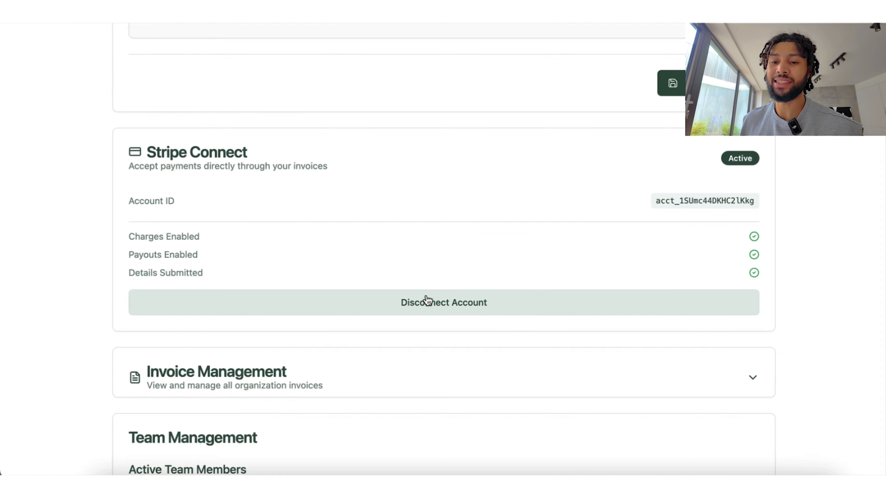
pyautogui.scroll(15, 483, 185)
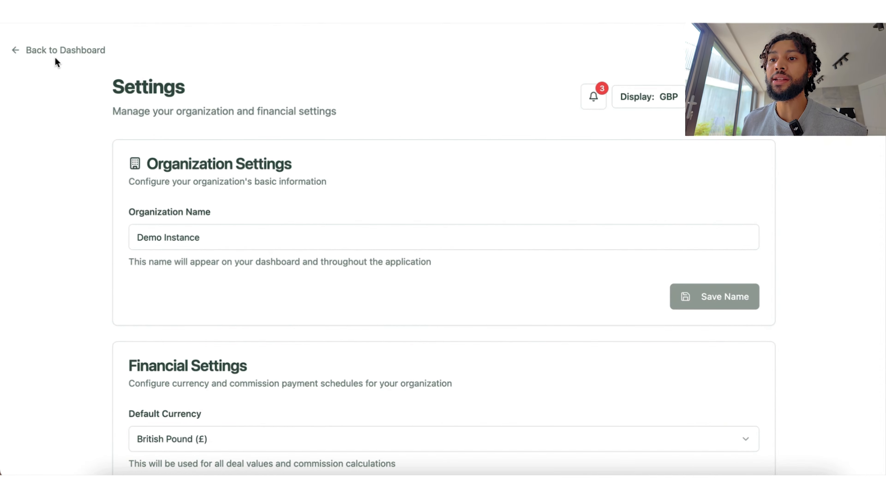
pyautogui.click(59, 49)
# Step: Start a new commission invoice for the team member, including all listed commissions
pyautogui.click(559, 195)
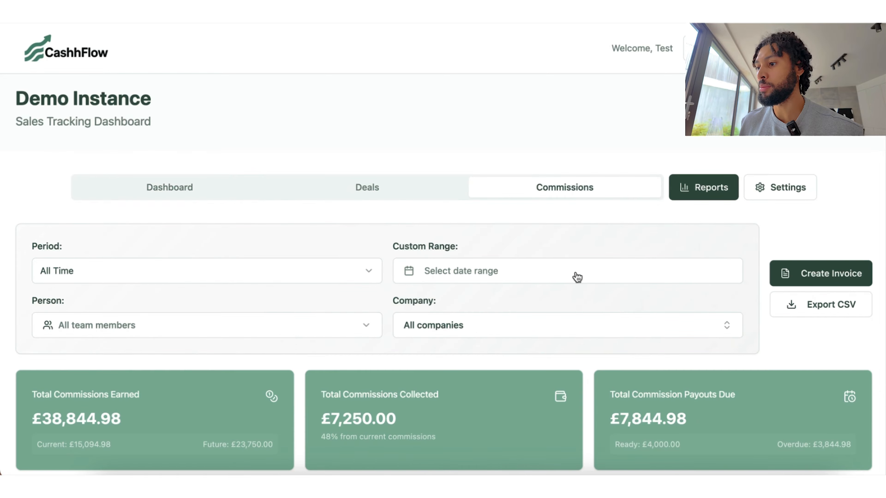
pyautogui.click(820, 276)
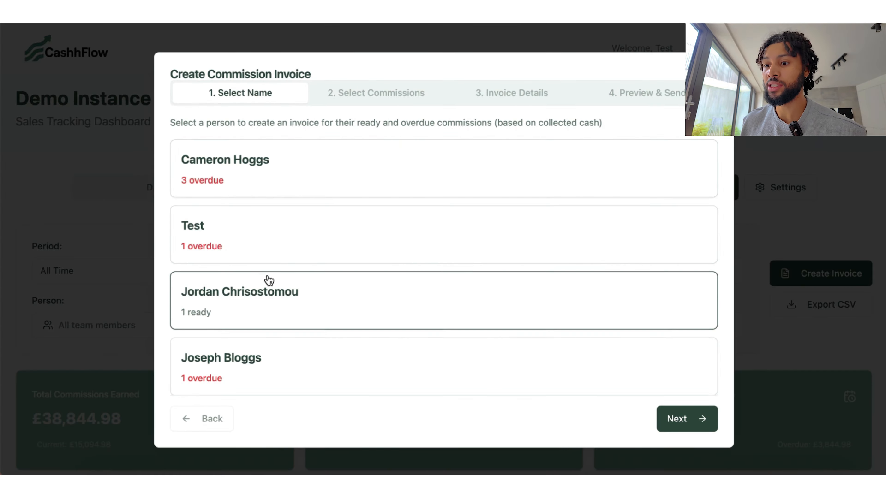
pyautogui.click(260, 309)
pyautogui.click(699, 421)
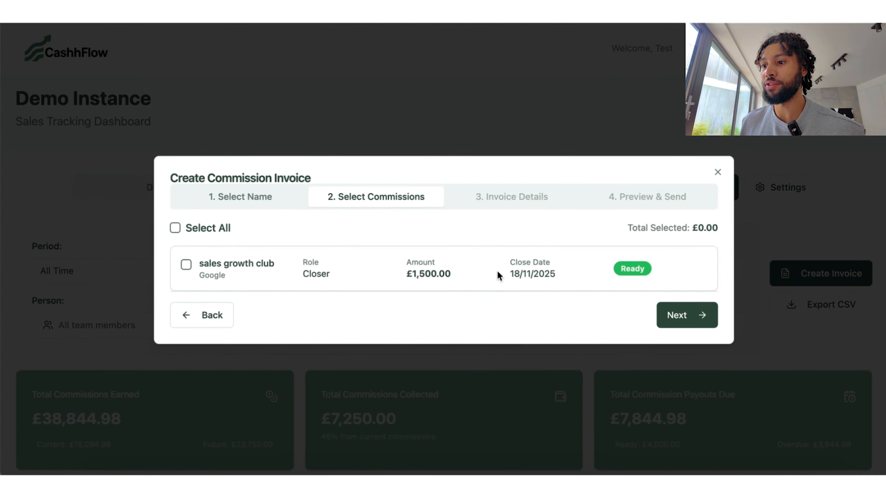
pyautogui.click(190, 229)
pyautogui.click(680, 315)
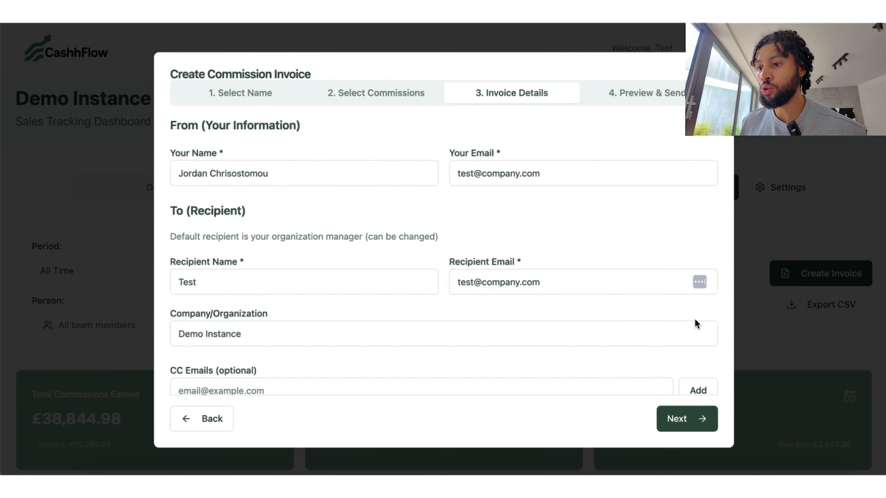
# Step: Set the recipient email from the suggestion and choose Stripe Payment Link as payment method
pyautogui.tripleClick(499, 282)
pyautogui.write('Jo')
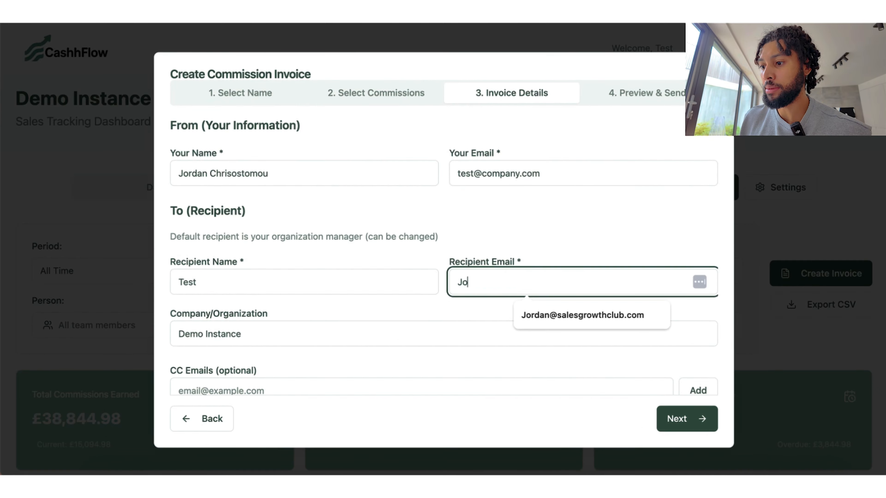
pyautogui.click(558, 310)
pyautogui.scroll(-10, 544, 366)
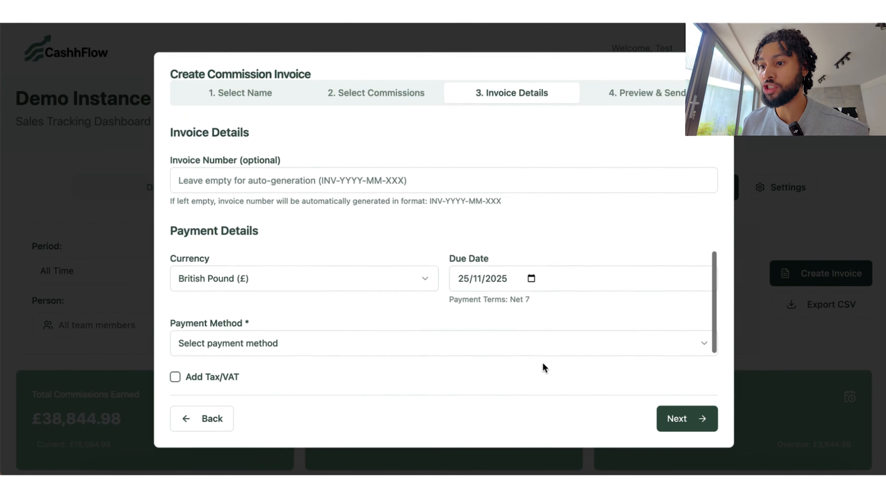
pyautogui.scroll(-3, 431, 338)
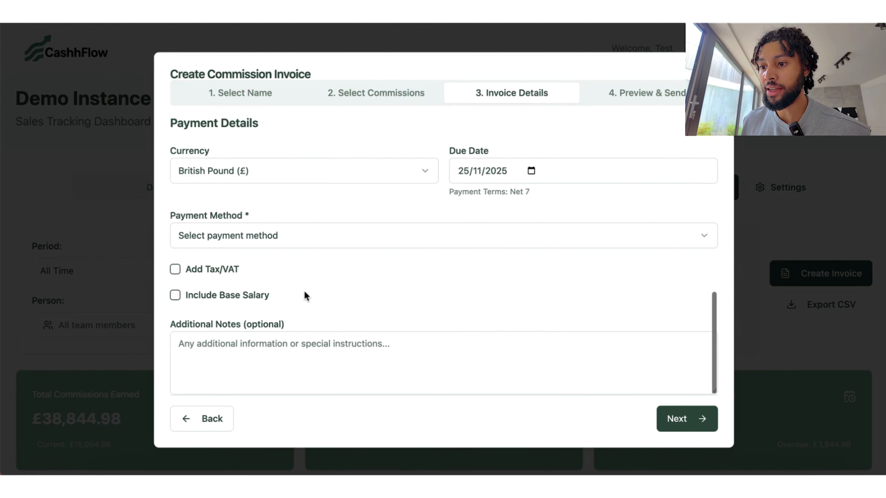
pyautogui.click(217, 240)
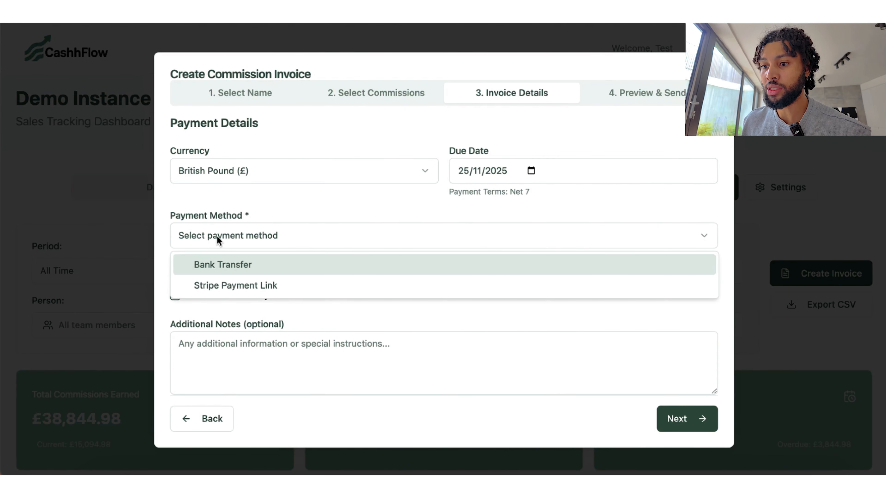
pyautogui.click(218, 286)
# Step: Include a 1000 base salary on the invoice and advance to the preview
pyautogui.click(176, 295)
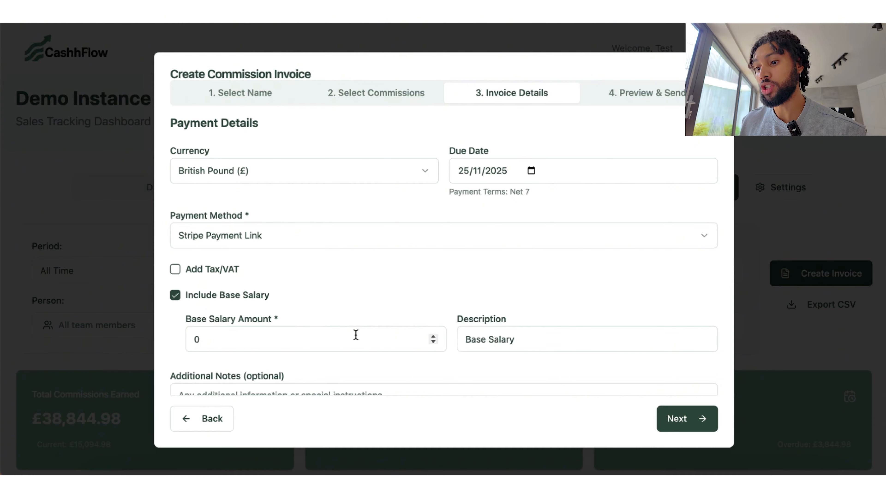
pyautogui.click(194, 339)
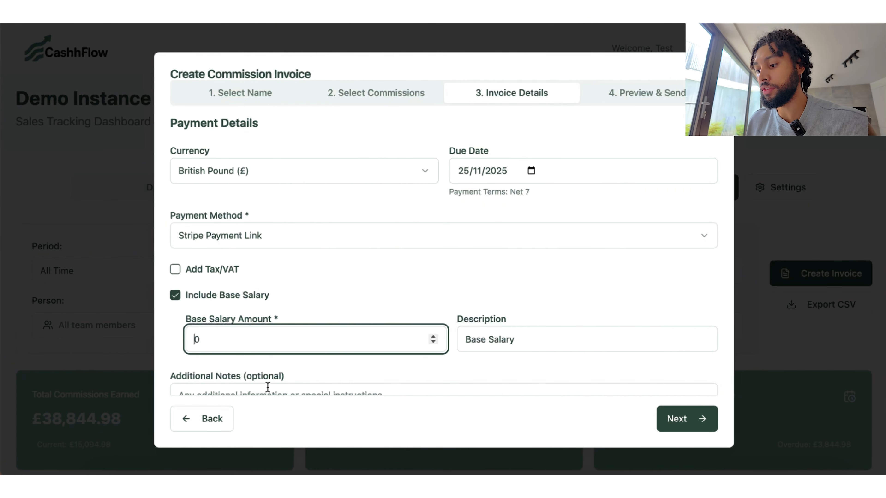
pyautogui.write('50')
pyautogui.press('BackSpace')
pyautogui.press('BackSpace')
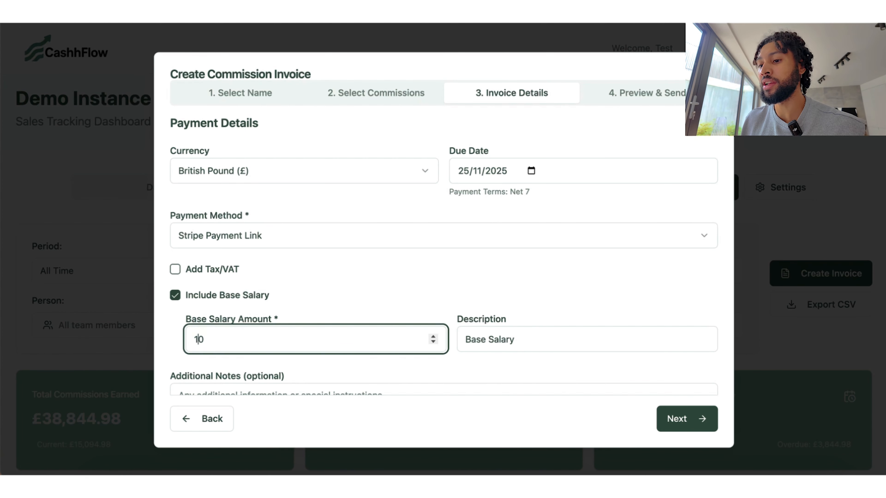
pyautogui.scroll(-3, 566, 260)
pyautogui.press('Tab')
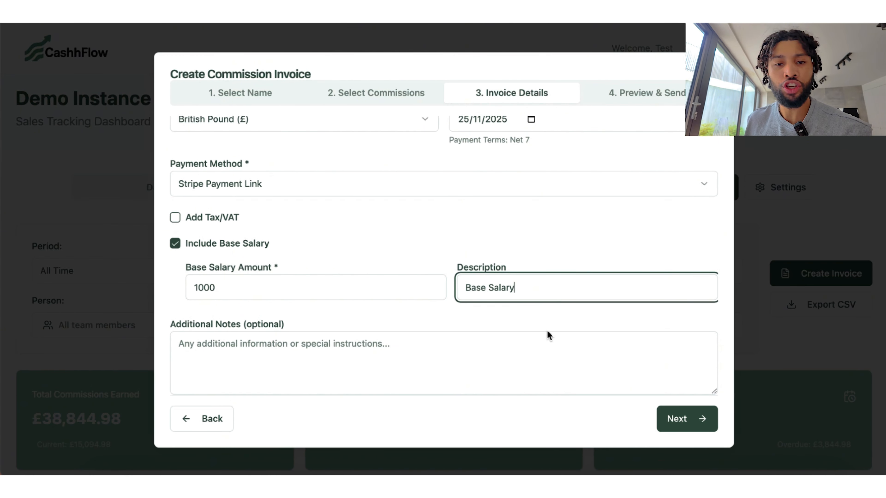
pyautogui.click(547, 337)
pyautogui.click(676, 419)
# Step: Review and email the £2500.00 commission invoice, then go to organisation Settings
pyautogui.scroll(2, 625, 237)
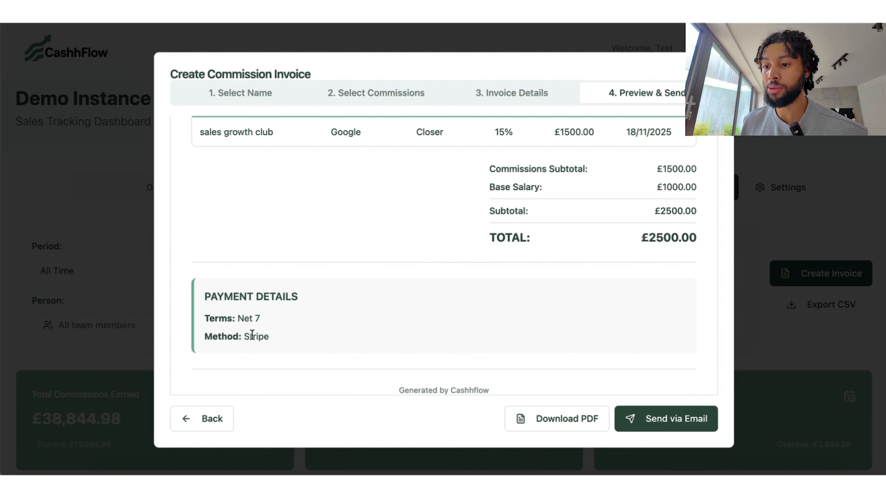
pyautogui.scroll(8, 378, 259)
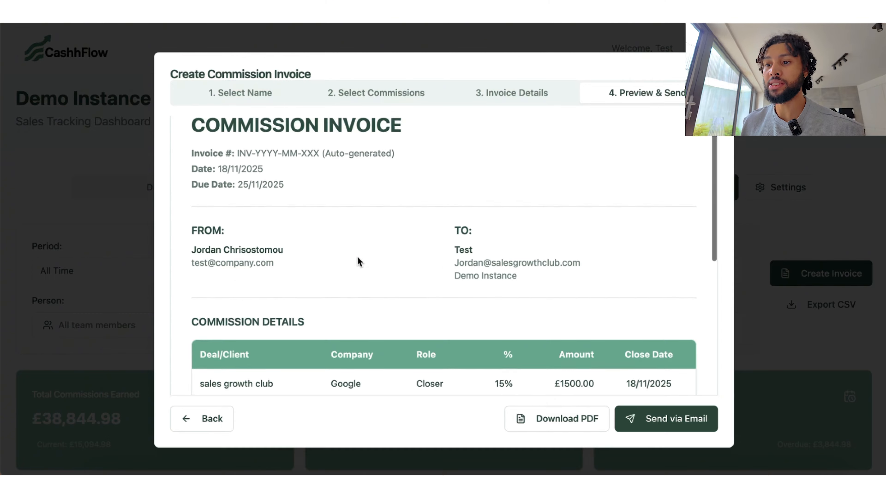
pyautogui.click(660, 418)
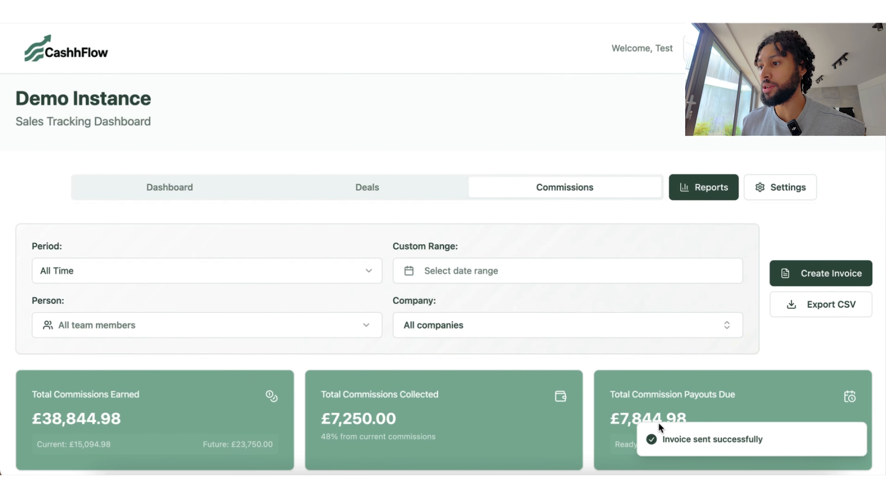
pyautogui.click(770, 188)
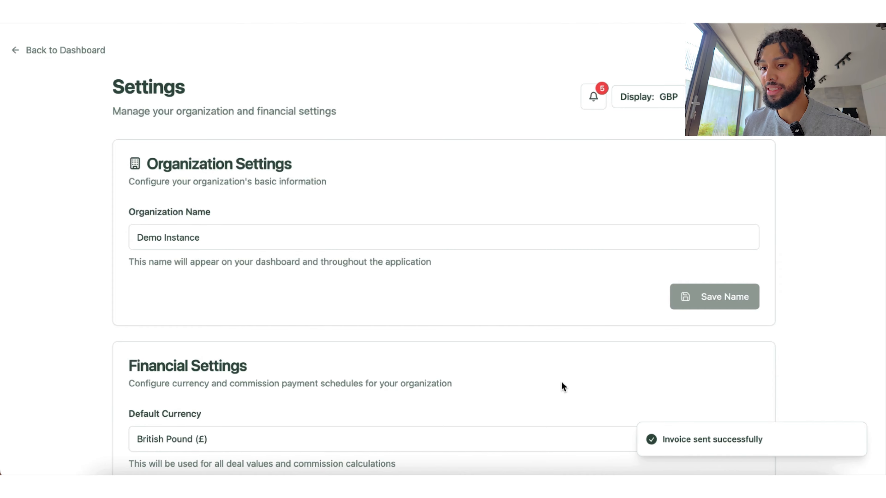
pyautogui.scroll(-10, 562, 386)
pyautogui.scroll(-12, 562, 386)
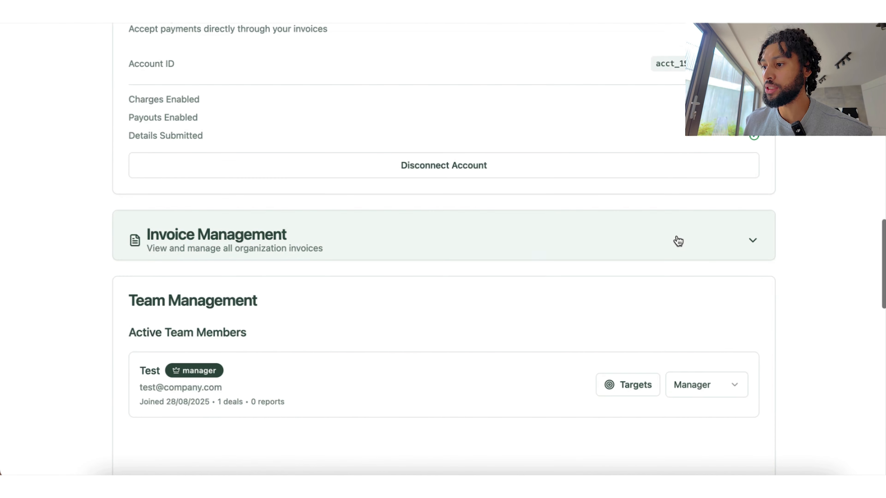
pyautogui.click(689, 242)
pyautogui.scroll(-1, 591, 326)
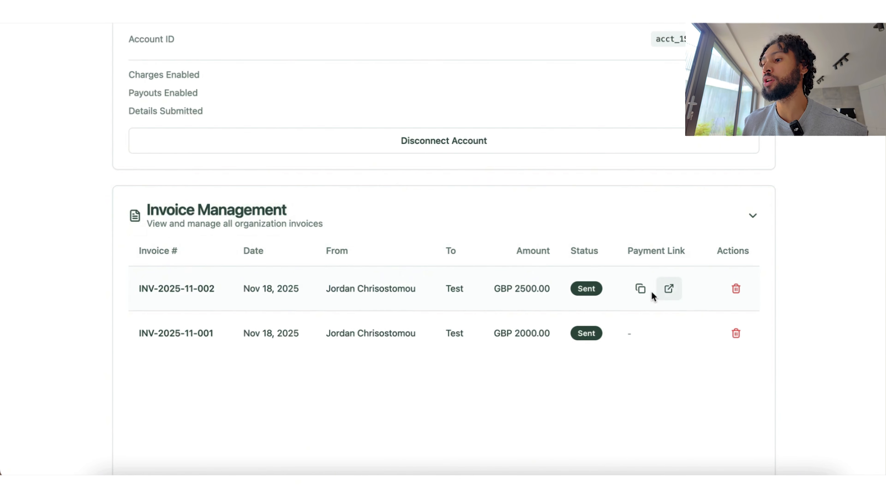
pyautogui.click(765, 216)
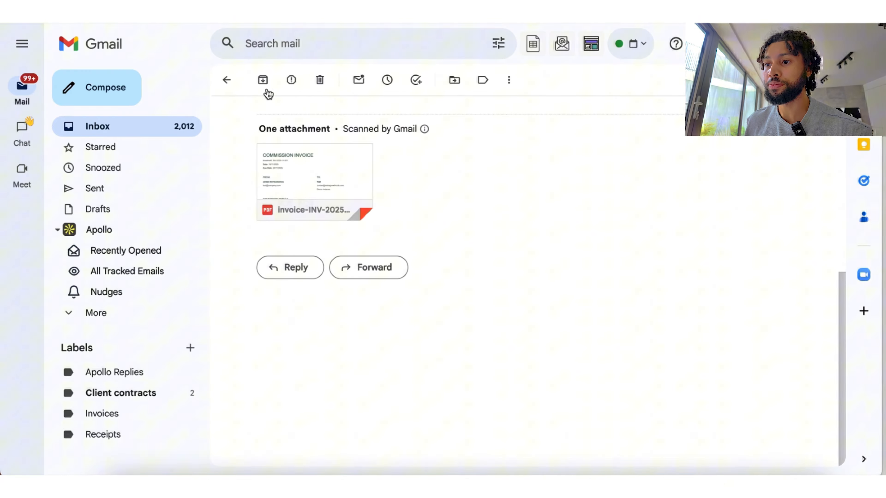
# Step: Read the INV-2025-11-002 invoice email, highlighting its invoice number
pyautogui.scroll(10, 314, 115)
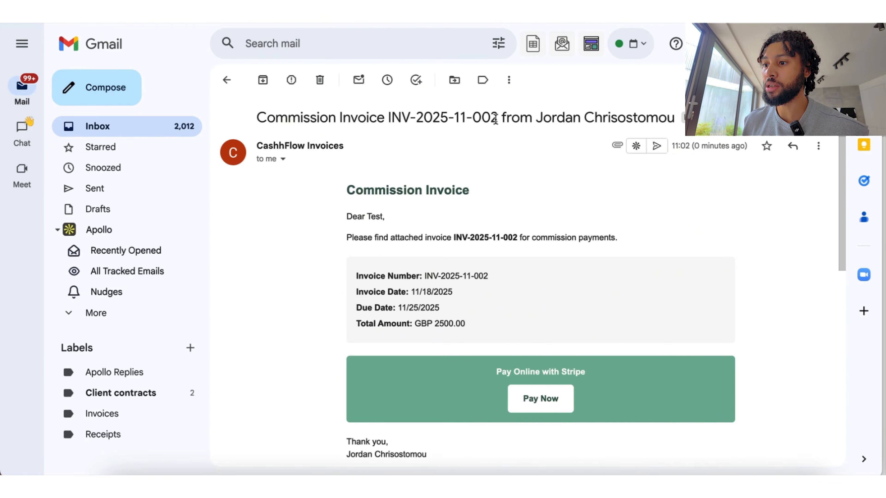
pyautogui.moveTo(495, 119); pyautogui.dragTo(390, 116)
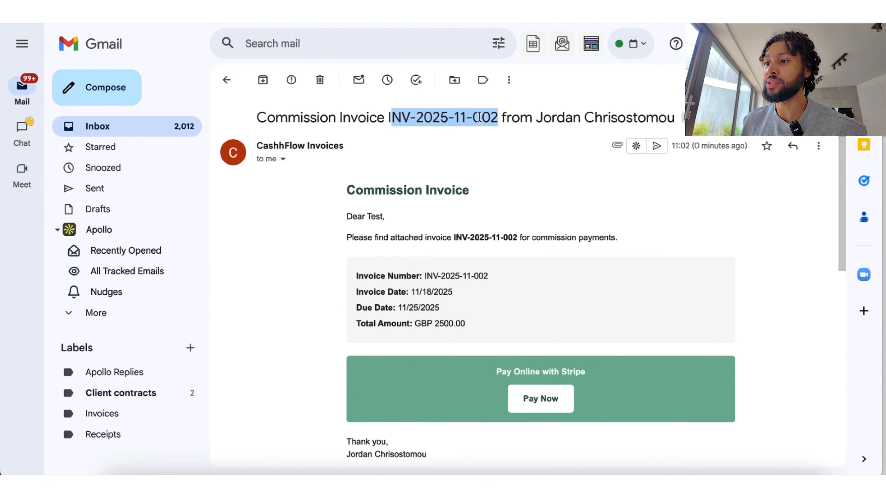
pyautogui.click(487, 169)
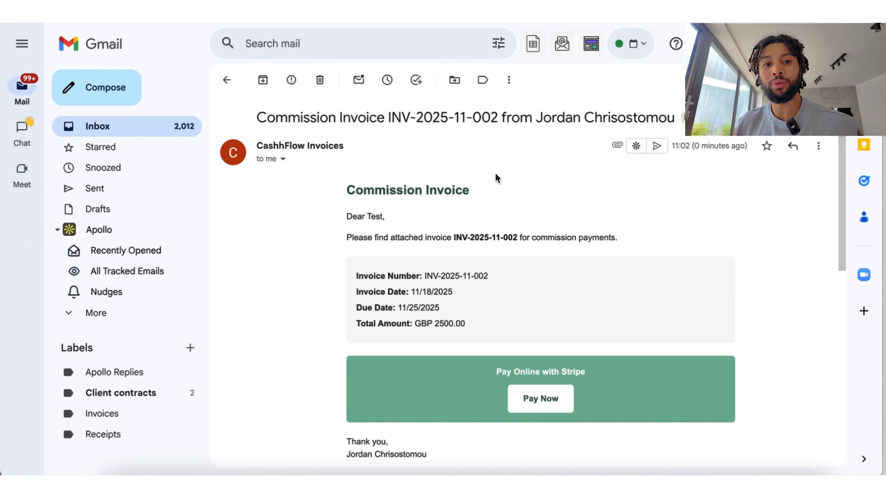
pyautogui.scroll(-3, 496, 176)
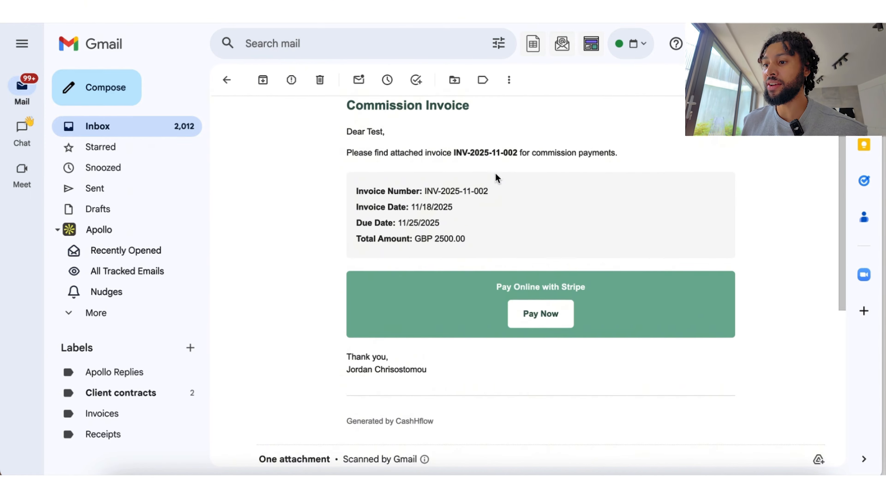
pyautogui.scroll(-4, 559, 356)
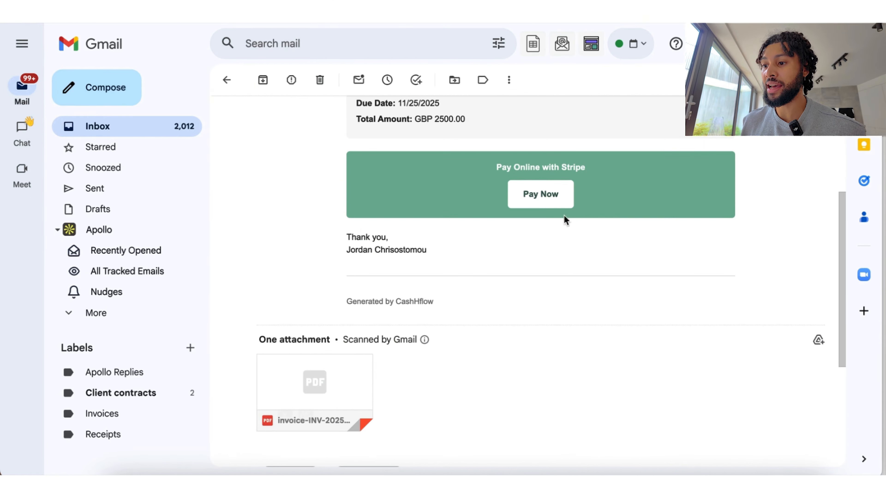
# Step: Preview the attached invoice PDF with £1500.00 commission and £1000.00 base salary, then close it
pyautogui.click(322, 384)
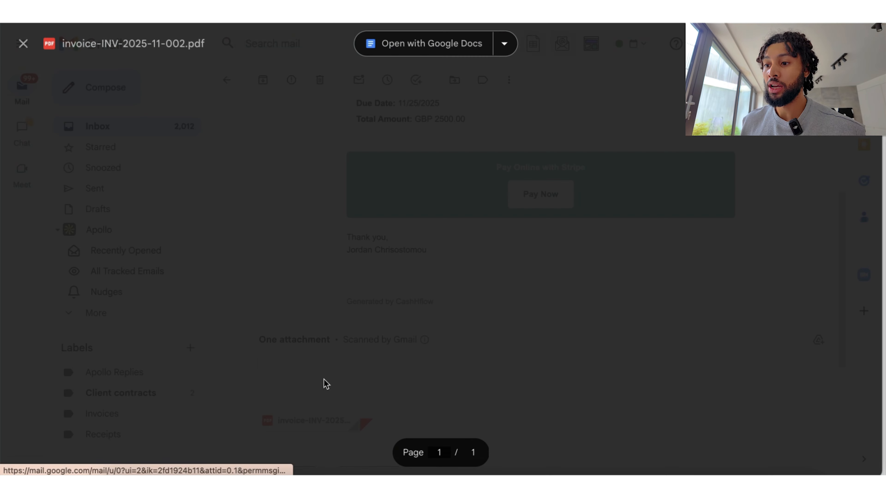
pyautogui.scroll(-5, 465, 230)
pyautogui.scroll(8, 465, 230)
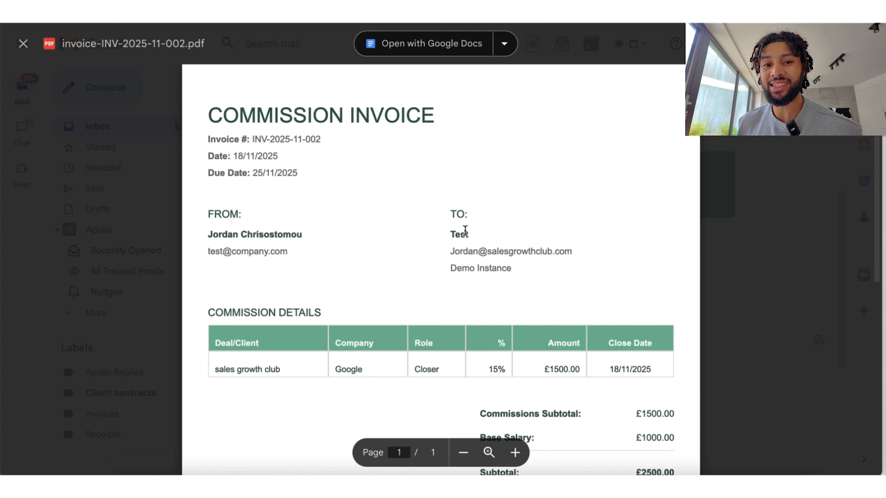
pyautogui.scroll(-3, 465, 230)
pyautogui.scroll(3, 465, 230)
pyautogui.press('Escape')
pyautogui.scroll(4, 536, 177)
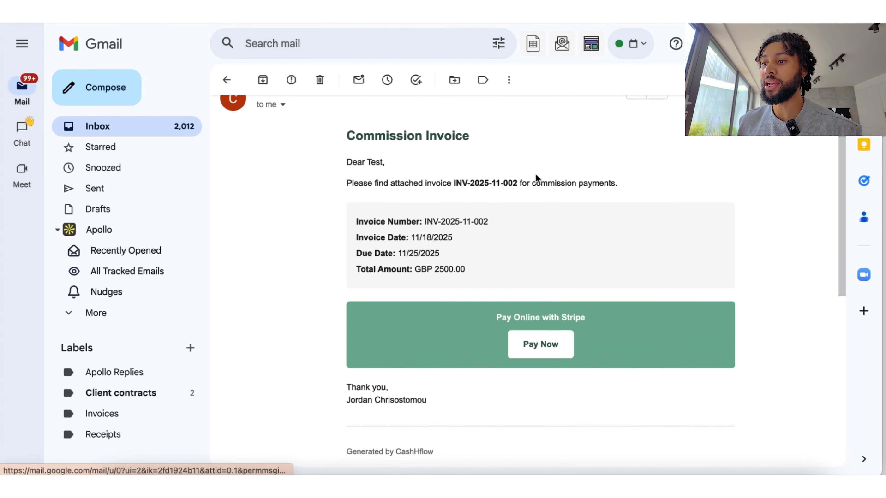
# Step: Open the £2,500.00 Stripe Checkout page for INV-2025-11-002 and inspect its invoice summary
pyautogui.click(550, 354)
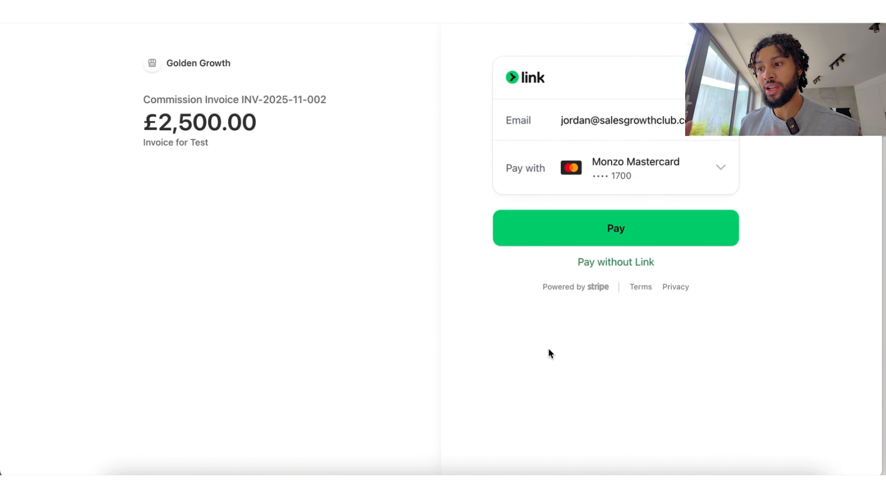
pyautogui.moveTo(116, 147); pyautogui.dragTo(143, 99)
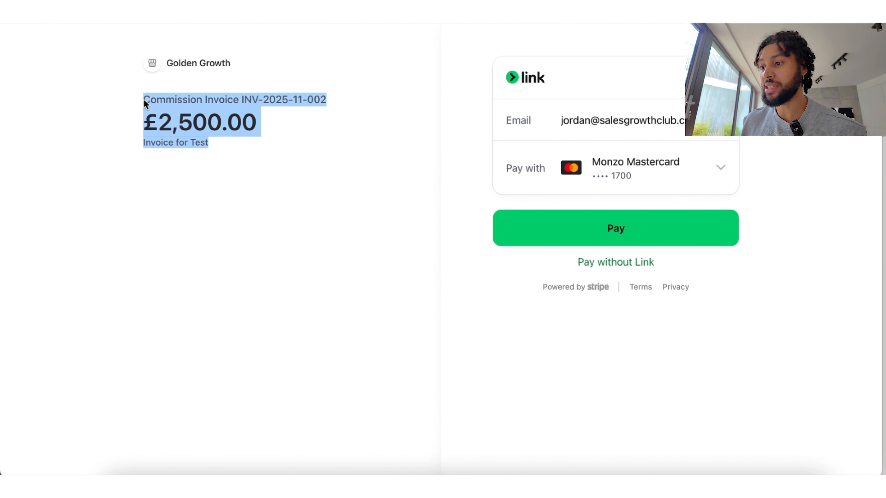
pyautogui.click(302, 240)
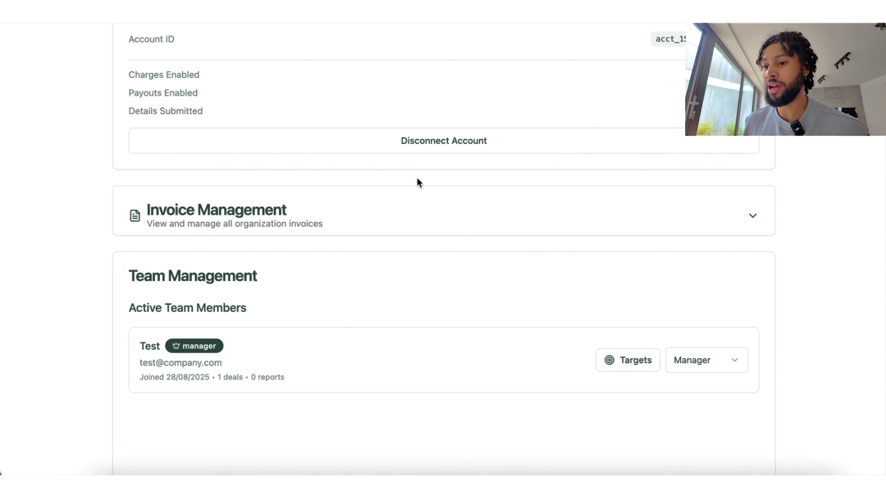
# Step: Open the Sales Reports dashboard and scroll down to the KPI cards
pyautogui.scroll(15, 417, 182)
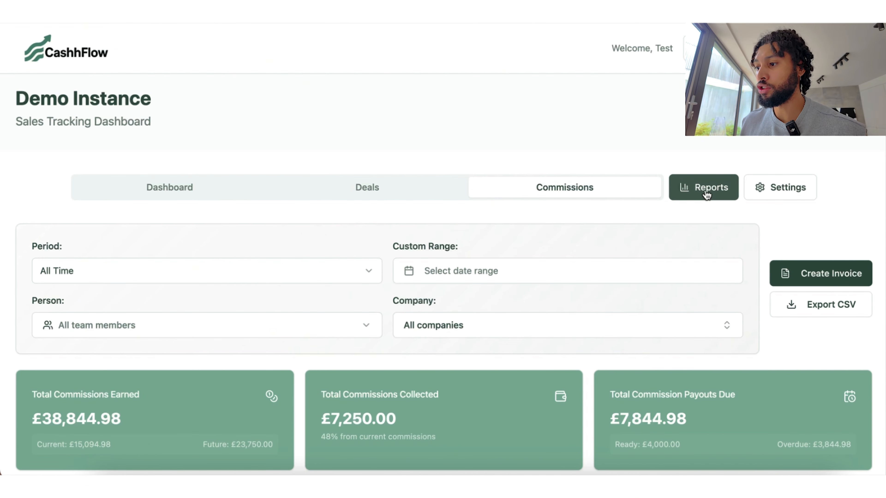
pyautogui.click(706, 191)
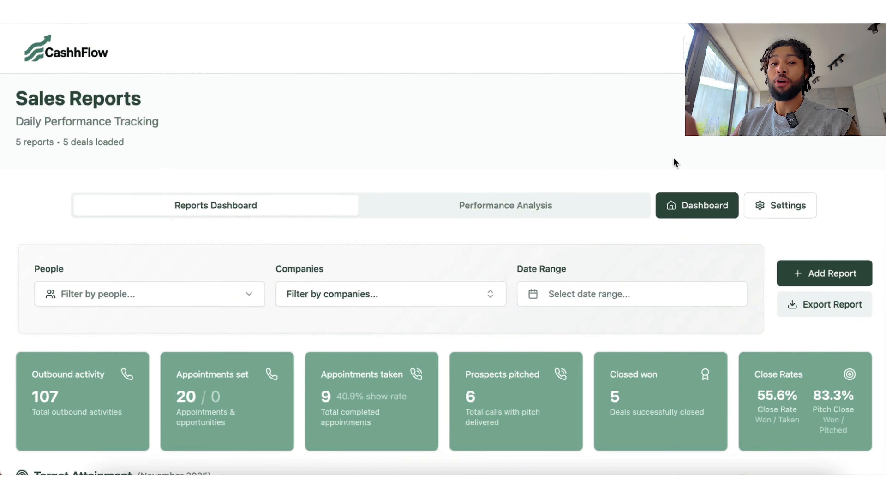
pyautogui.scroll(-5, 673, 158)
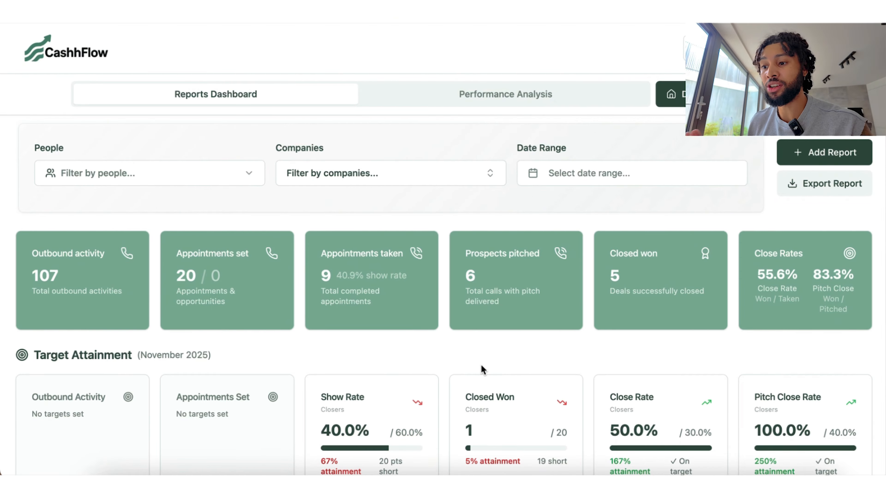
# Step: Examine the Target Attainment figures: 40.9% show rate, prospects pitched and closed won
pyautogui.moveTo(340, 275); pyautogui.dragTo(406, 276)
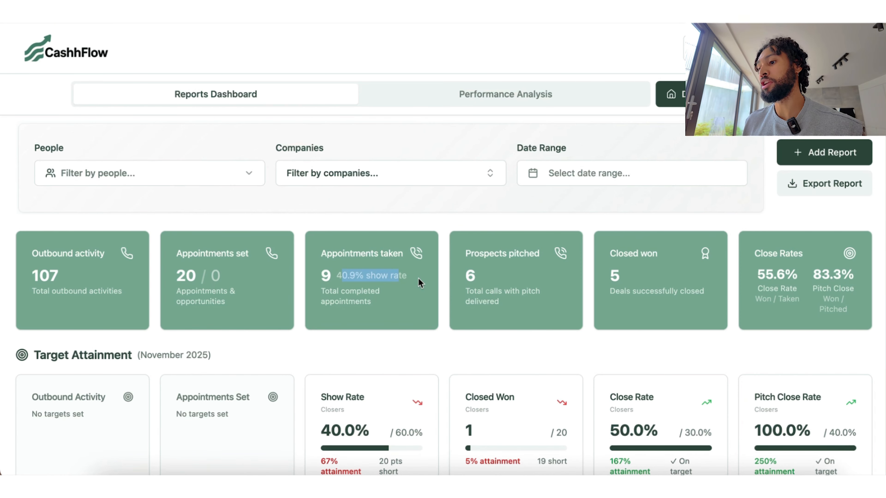
pyautogui.moveTo(465, 254); pyautogui.dragTo(523, 263)
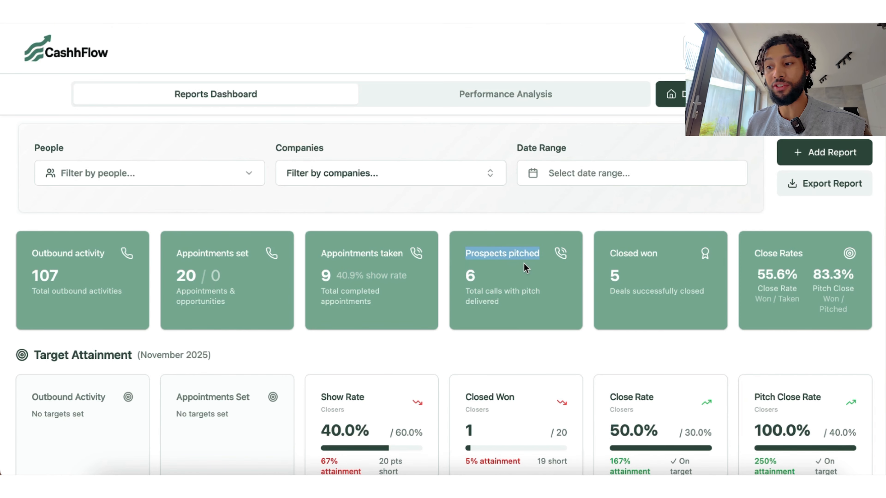
pyautogui.moveTo(609, 253); pyautogui.dragTo(751, 268)
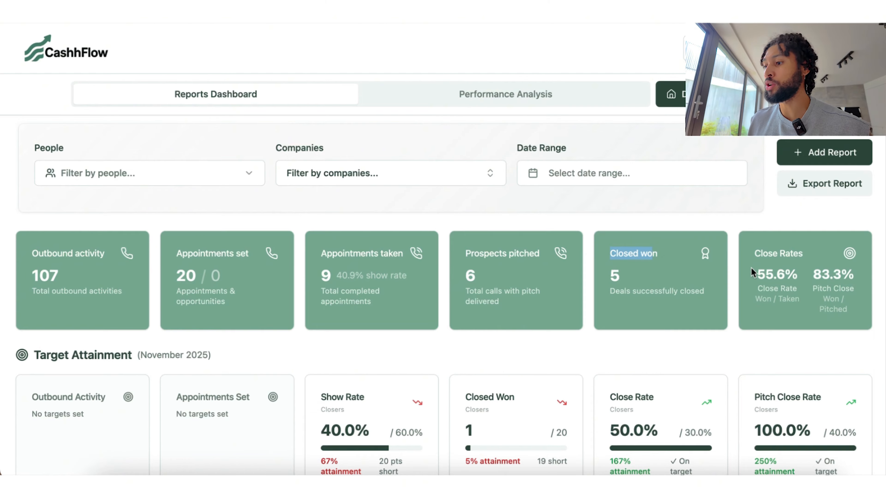
pyautogui.click(762, 260)
pyautogui.click(506, 361)
pyautogui.scroll(-2, 416, 317)
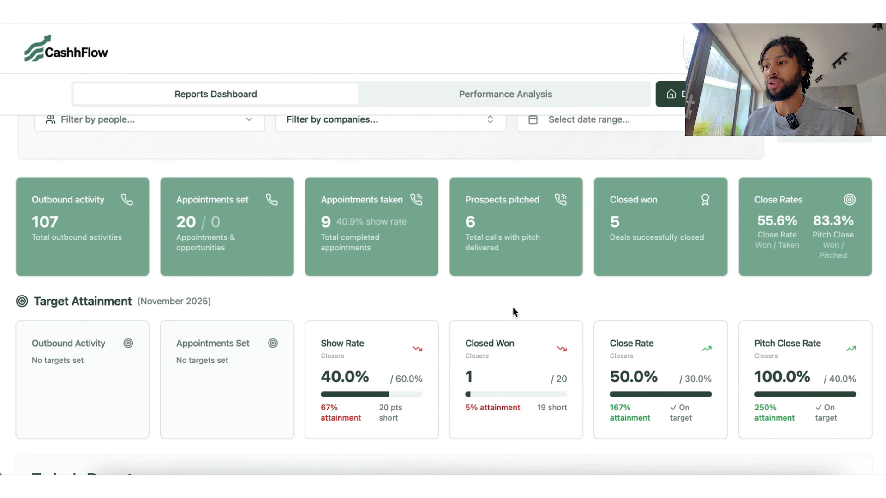
# Step: Check the notifications list, then scroll back to the top of the reports
pyautogui.click(690, 49)
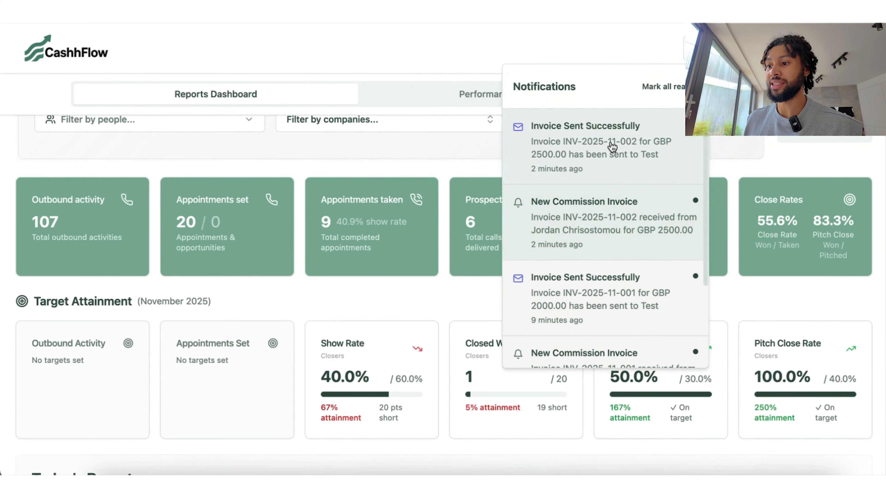
pyautogui.click(690, 49)
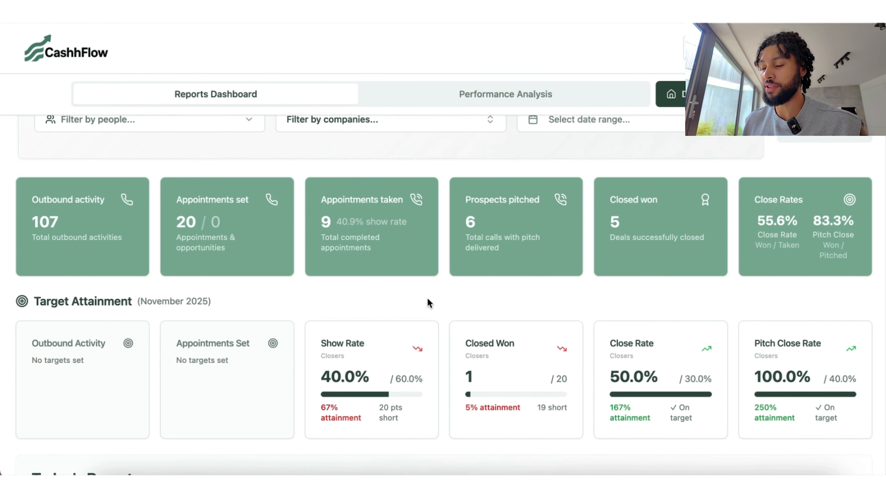
pyautogui.scroll(5, 427, 298)
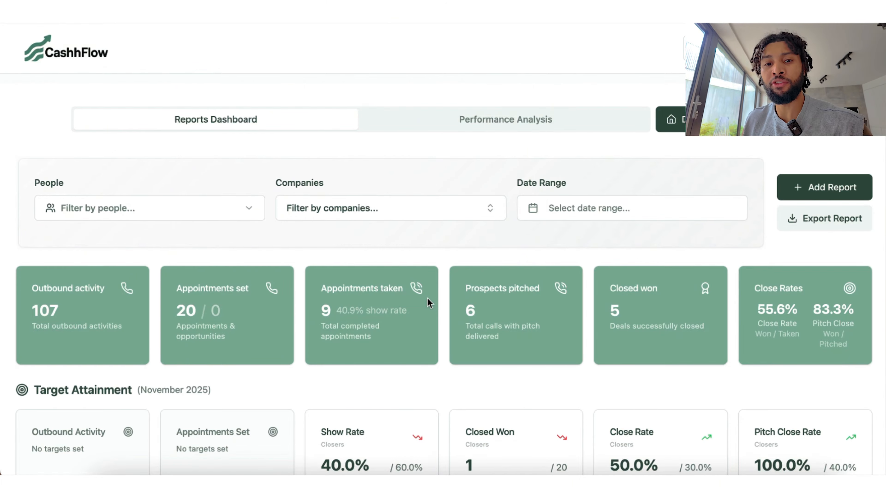
# Step: Start a daily report for the team member as a Closer at Google
pyautogui.click(832, 190)
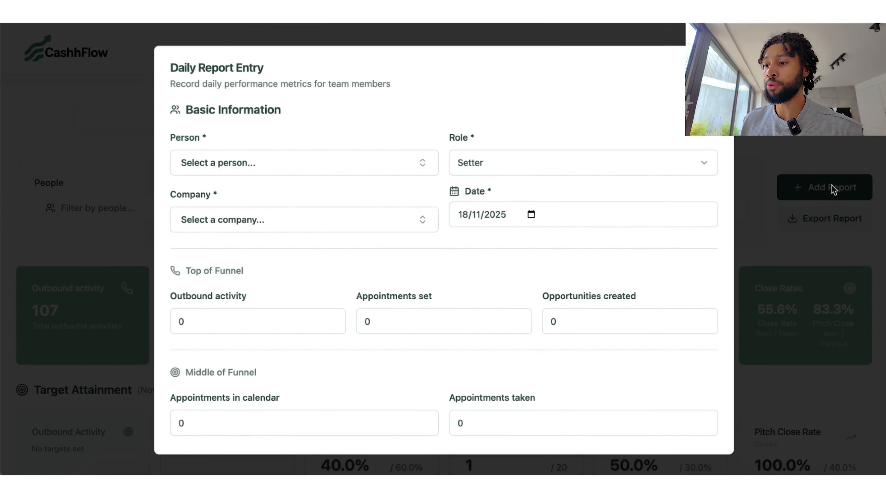
pyautogui.click(385, 162)
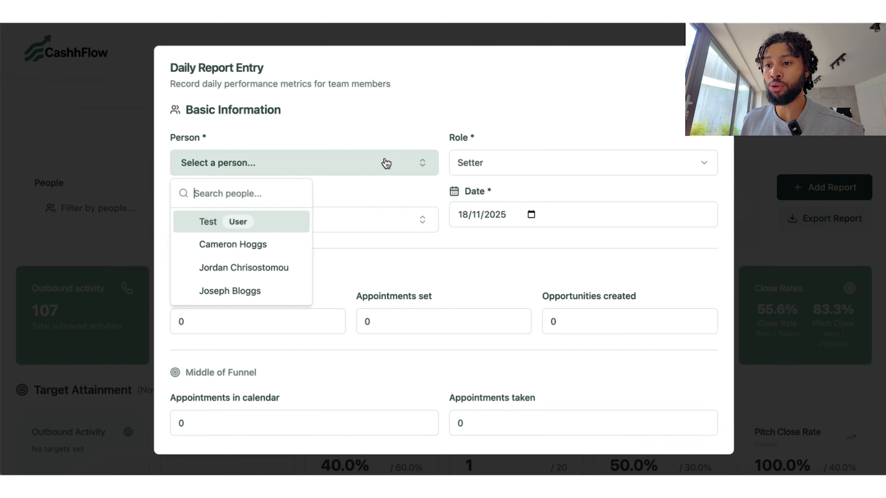
pyautogui.click(229, 276)
pyautogui.click(577, 161)
pyautogui.click(528, 237)
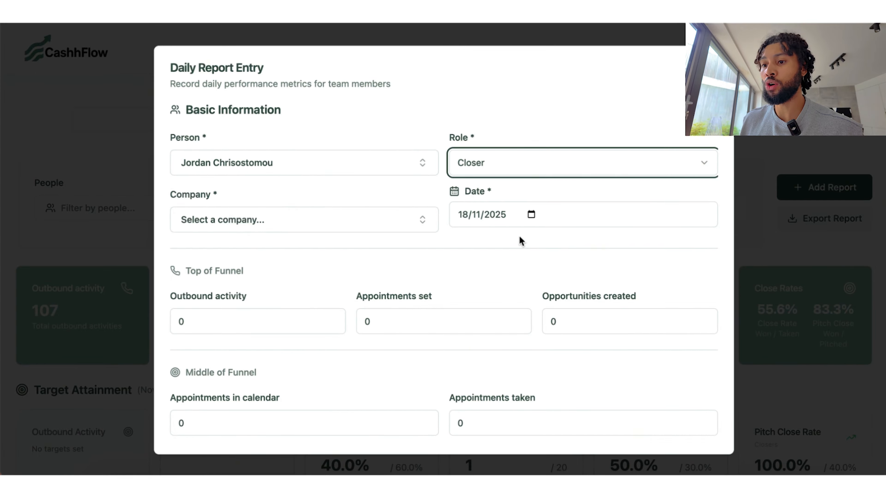
pyautogui.click(372, 226)
pyautogui.click(253, 297)
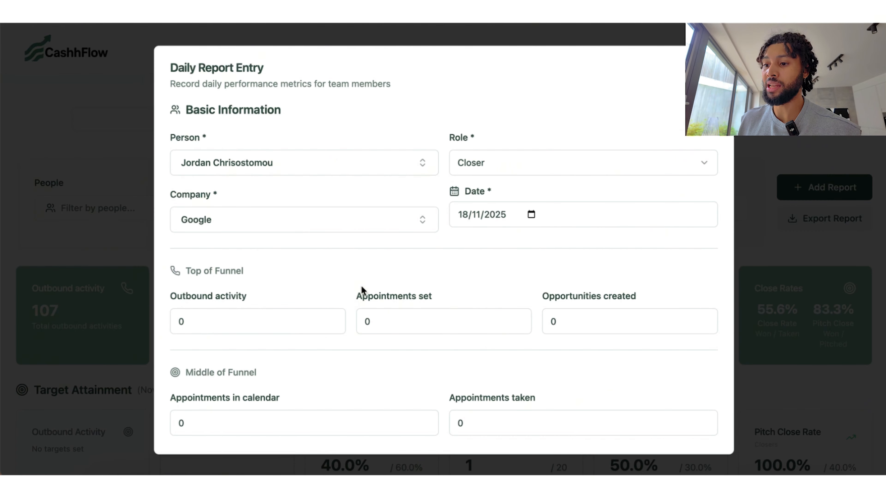
# Step: Enter 6 appointments in calendar and 3 taken, with call numbers 1, 2 and 3
pyautogui.scroll(-4, 361, 291)
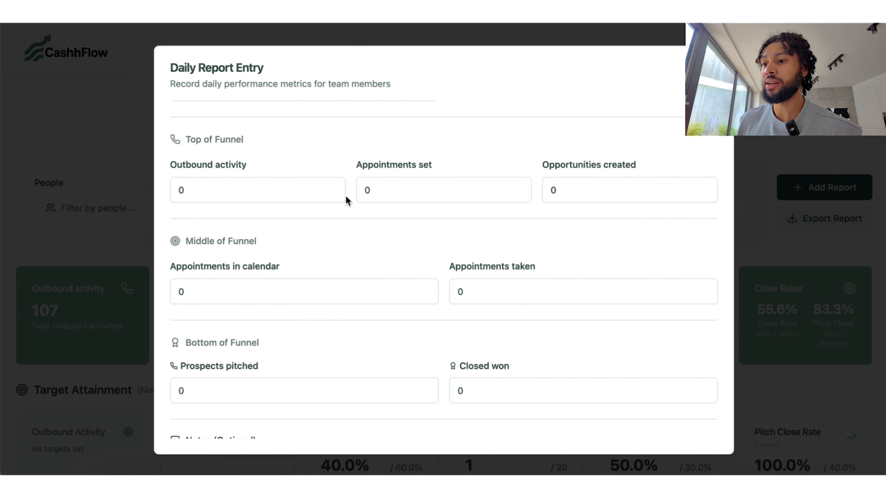
pyautogui.click(425, 289)
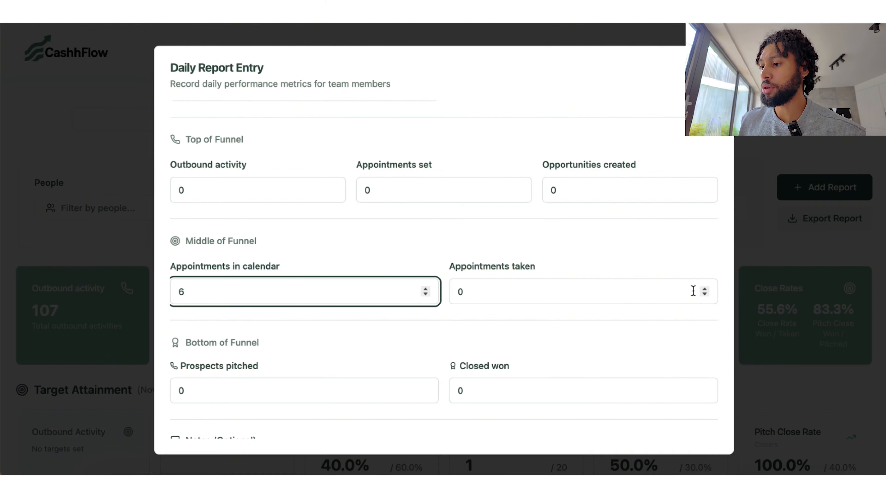
pyautogui.click(704, 290)
pyautogui.click(704, 289)
pyautogui.click(704, 289)
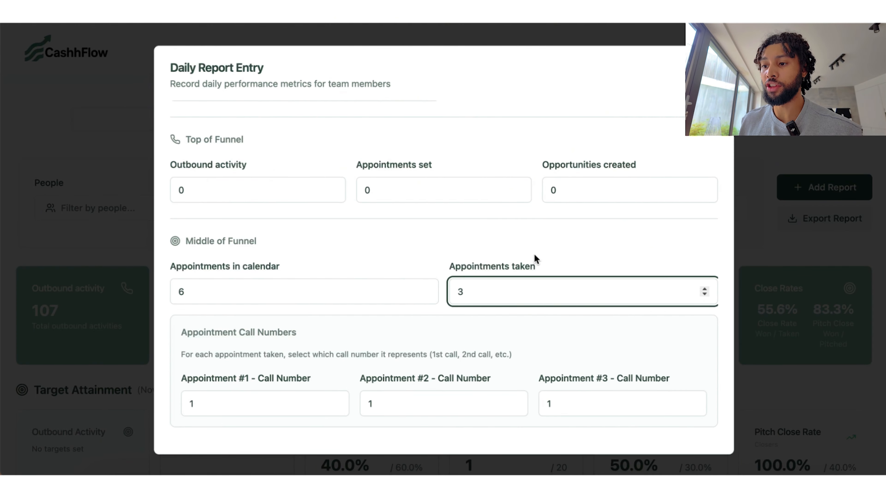
pyautogui.scroll(-3, 534, 257)
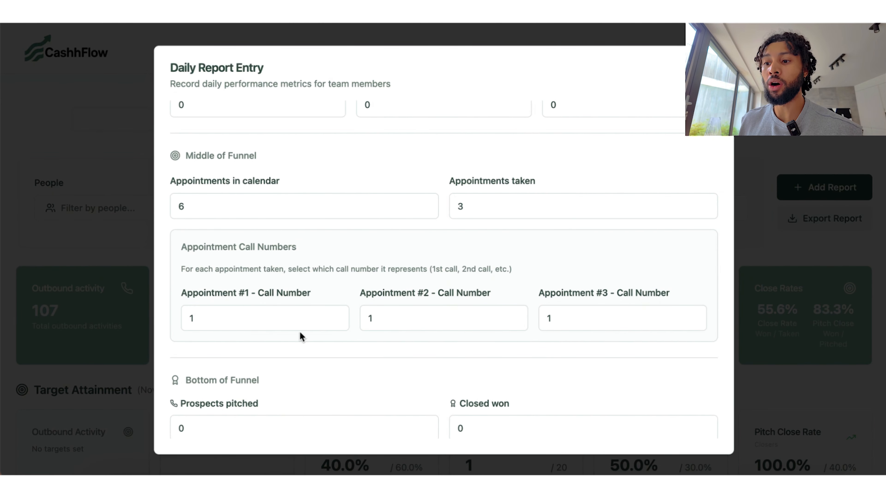
pyautogui.click(336, 319)
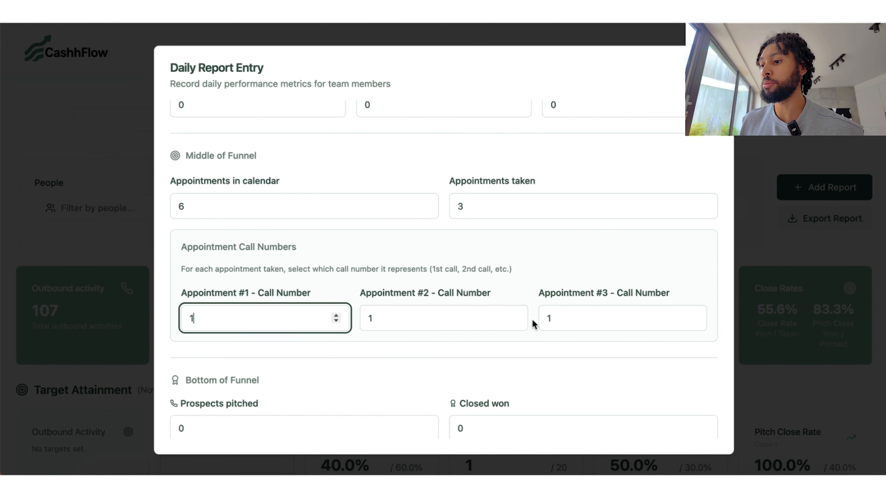
pyautogui.click(514, 315)
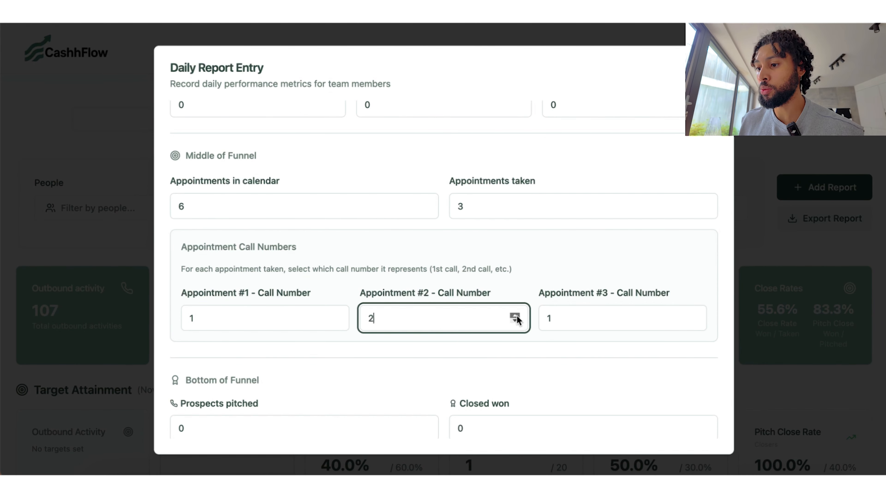
pyautogui.click(693, 315)
pyautogui.click(693, 315)
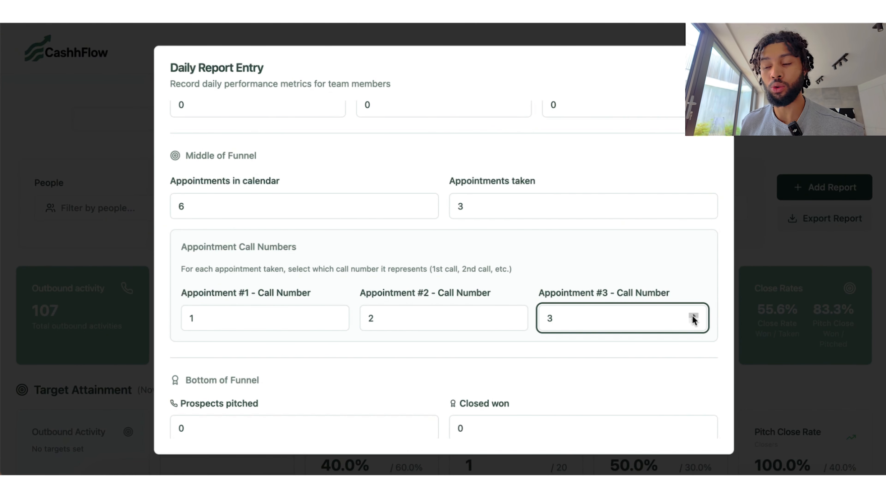
pyautogui.click(564, 273)
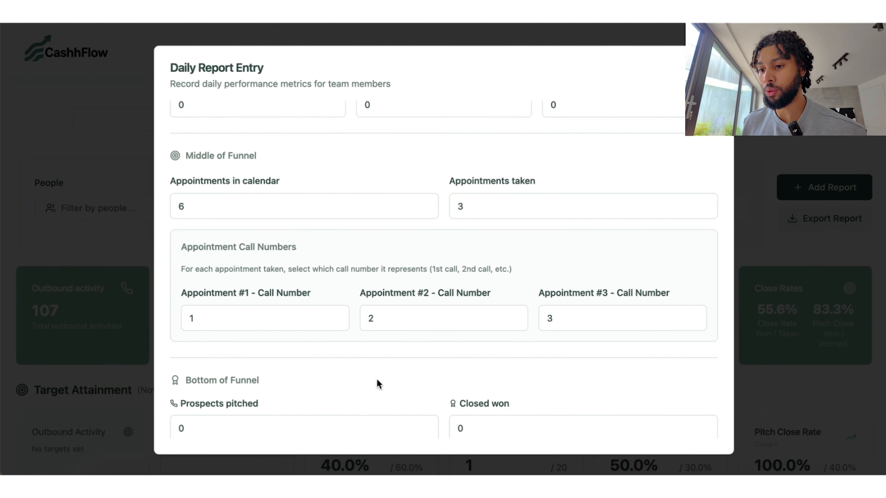
# Step: Record 2 prospects pitched, outcomes Lost and Won, and 1 closed won
pyautogui.scroll(-4, 384, 349)
pyautogui.click(425, 282)
pyautogui.click(426, 282)
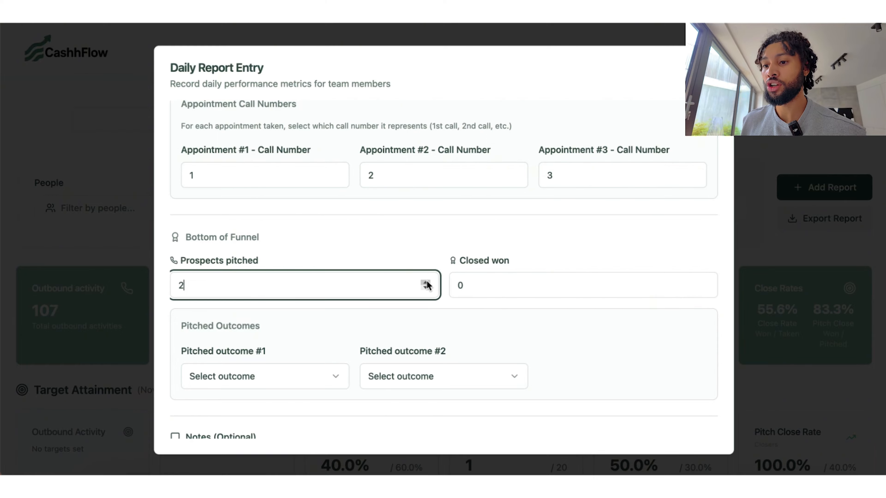
pyautogui.click(257, 379)
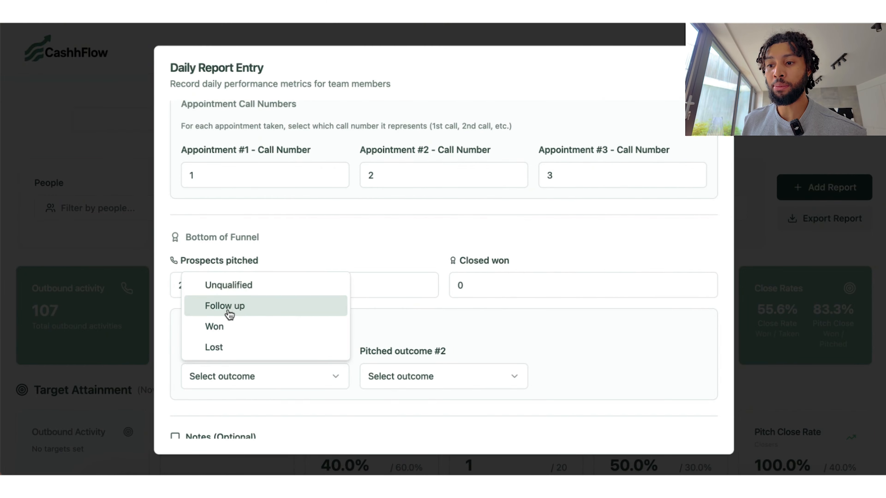
pyautogui.click(221, 349)
pyautogui.click(443, 377)
pyautogui.click(401, 326)
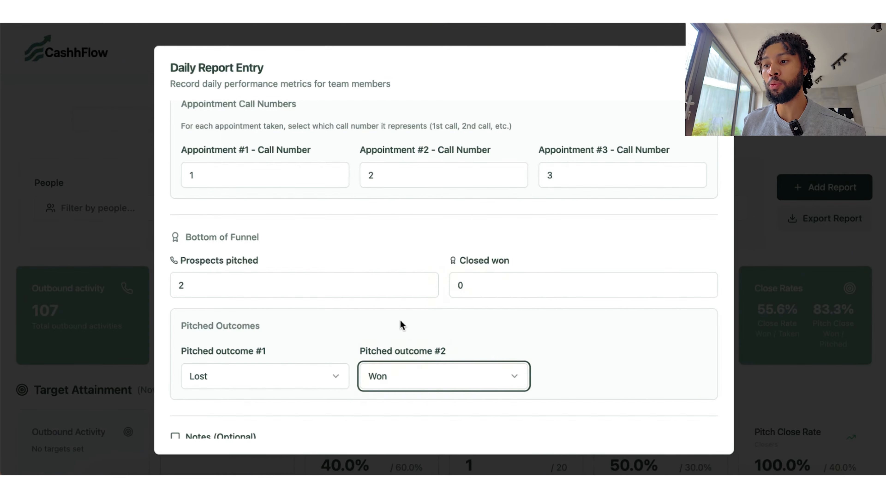
pyautogui.click(704, 282)
pyautogui.click(556, 239)
# Step: Attribute the closed deal to Appointment #2 and submit the daily report
pyautogui.scroll(-5, 314, 291)
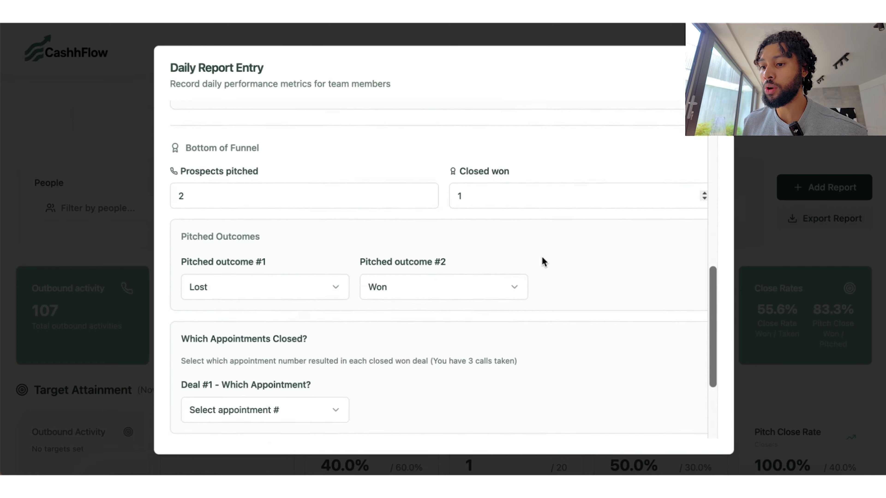
pyautogui.click(306, 320)
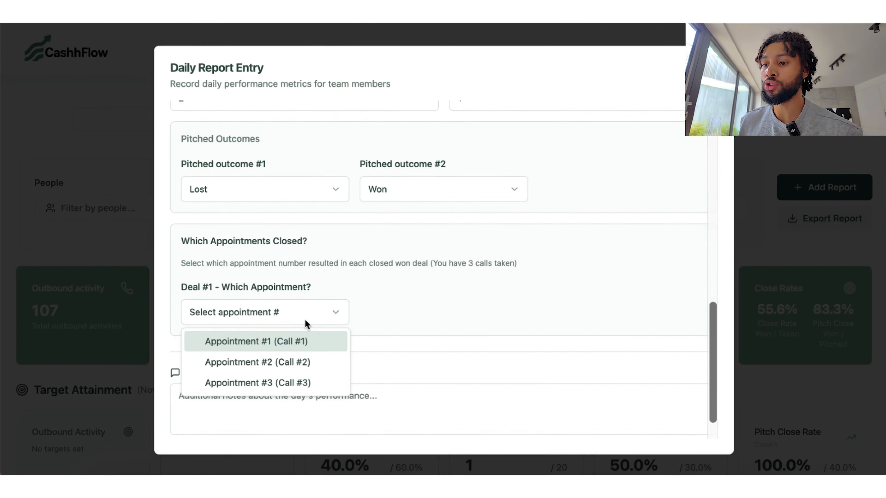
pyautogui.click(284, 365)
pyautogui.scroll(-3, 453, 310)
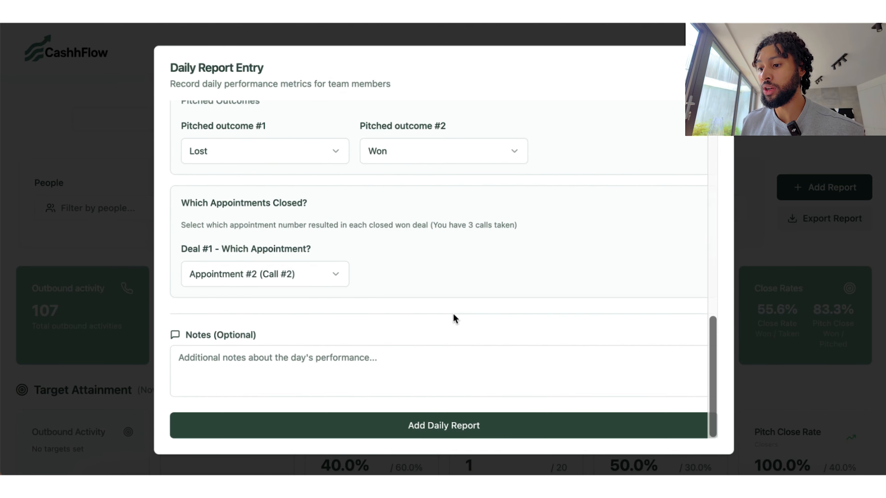
pyautogui.click(439, 426)
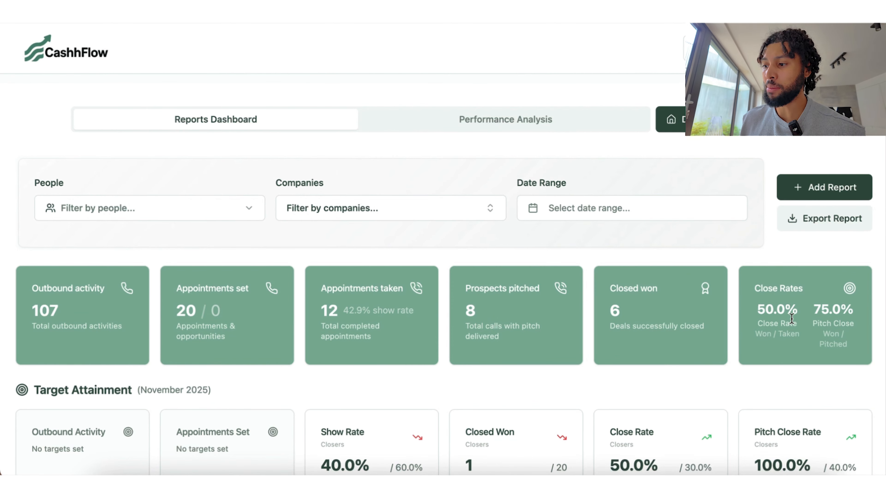
pyautogui.scroll(-3, 675, 368)
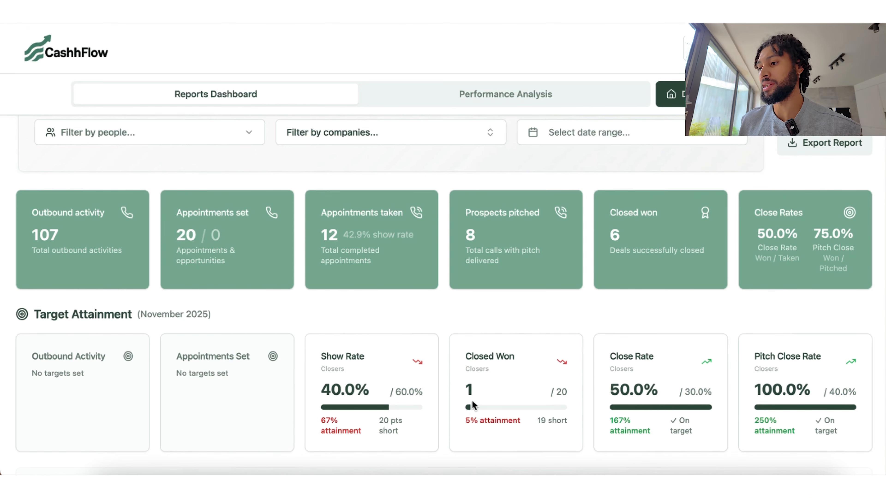
pyautogui.scroll(2, 533, 306)
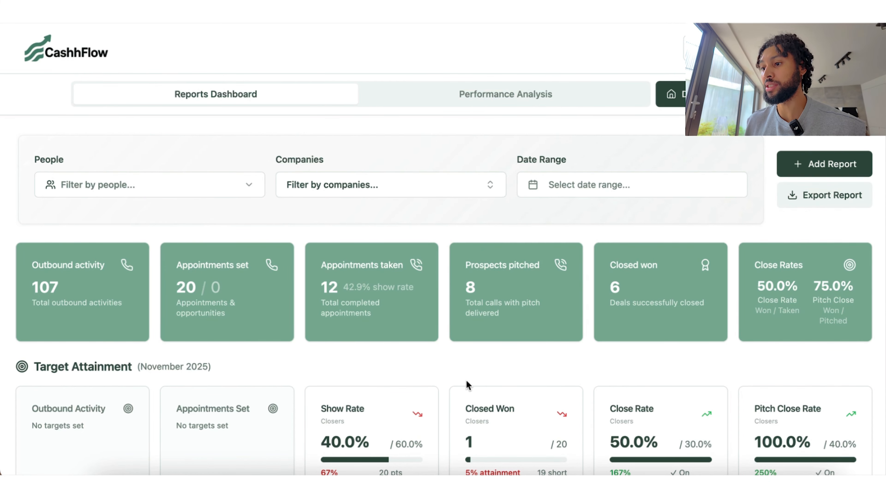
pyautogui.scroll(-10, 467, 384)
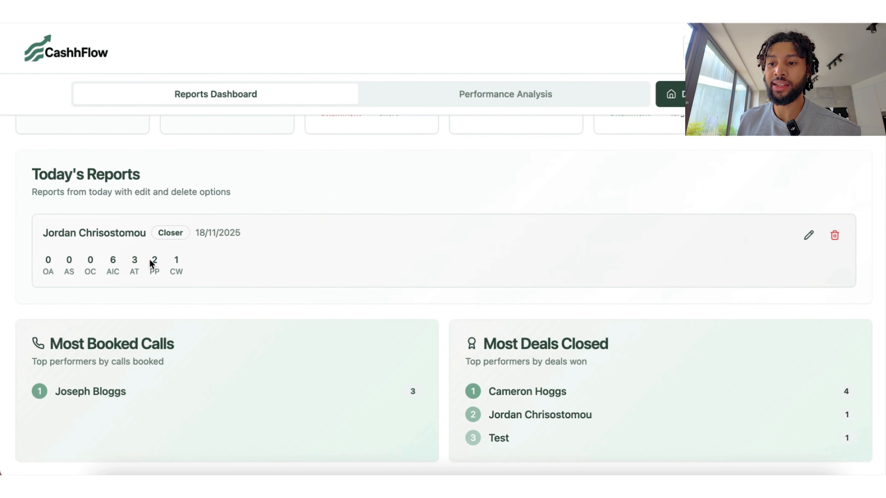
pyautogui.scroll(10, 307, 283)
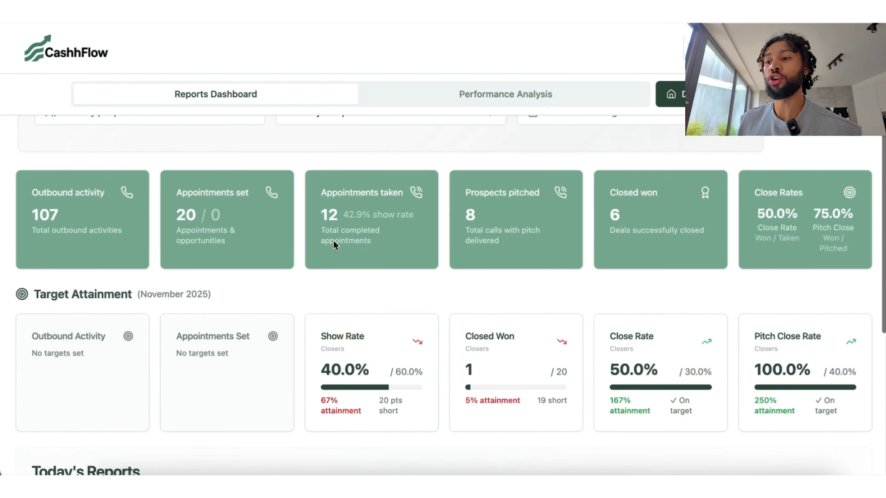
# Step: Filter the reports to 17 November 2025
pyautogui.click(555, 297)
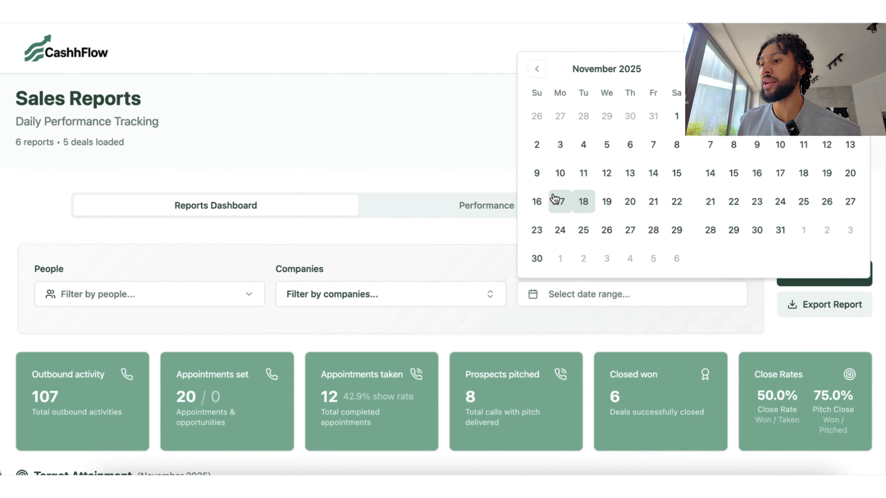
pyautogui.click(560, 199)
pyautogui.scroll(-10, 500, 322)
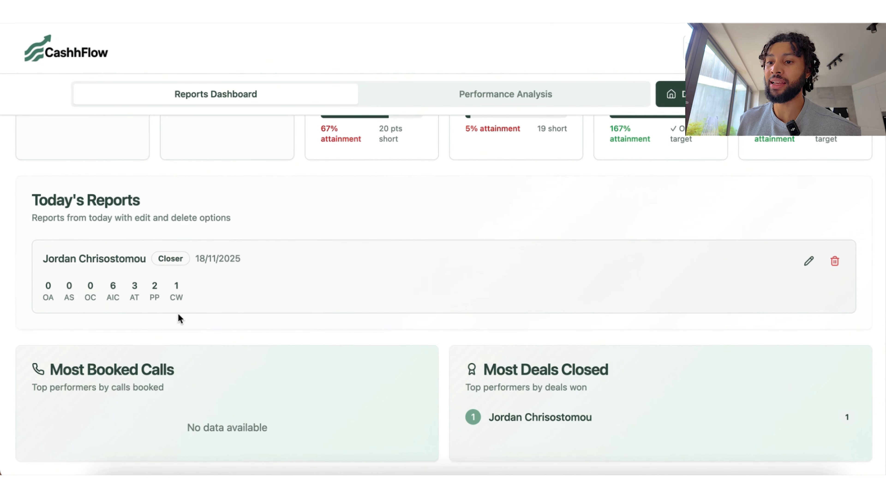
pyautogui.scroll(10, 467, 254)
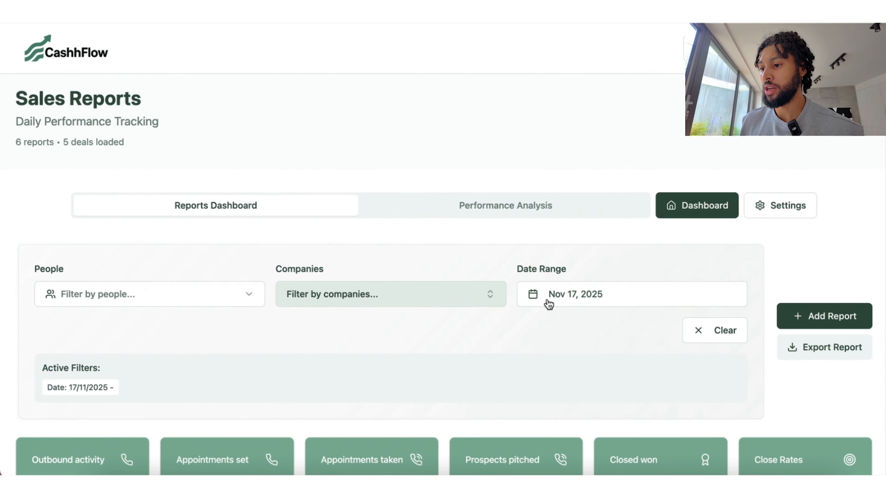
# Step: Change the date range to 1–18 November 2025 and review the filtered reports
pyautogui.click(548, 300)
pyautogui.click(676, 116)
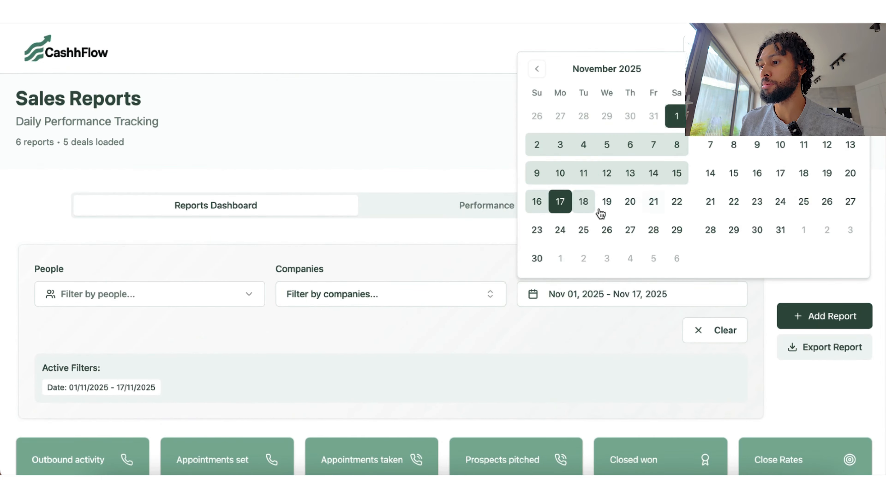
pyautogui.click(583, 201)
pyautogui.click(662, 330)
pyautogui.scroll(-15, 663, 331)
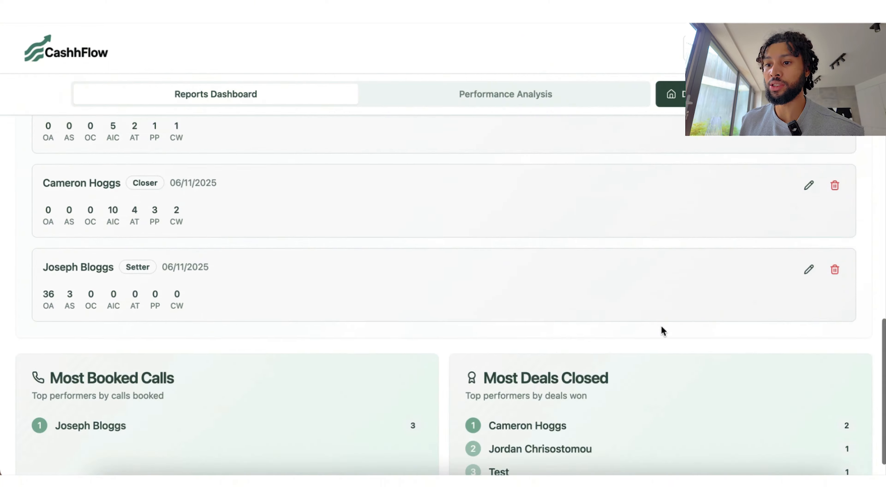
pyautogui.scroll(3, 662, 330)
pyautogui.scroll(-2, 213, 285)
pyautogui.scroll(-5, 168, 301)
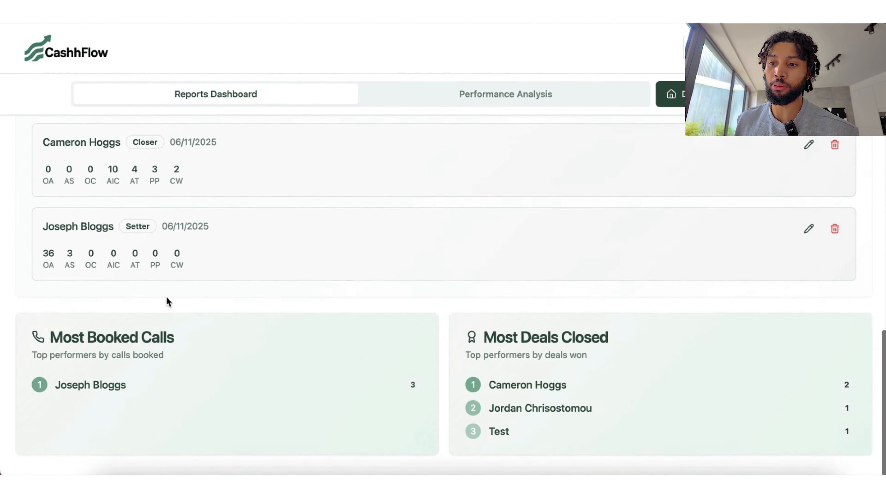
pyautogui.scroll(12, 224, 301)
pyautogui.scroll(7, 579, 243)
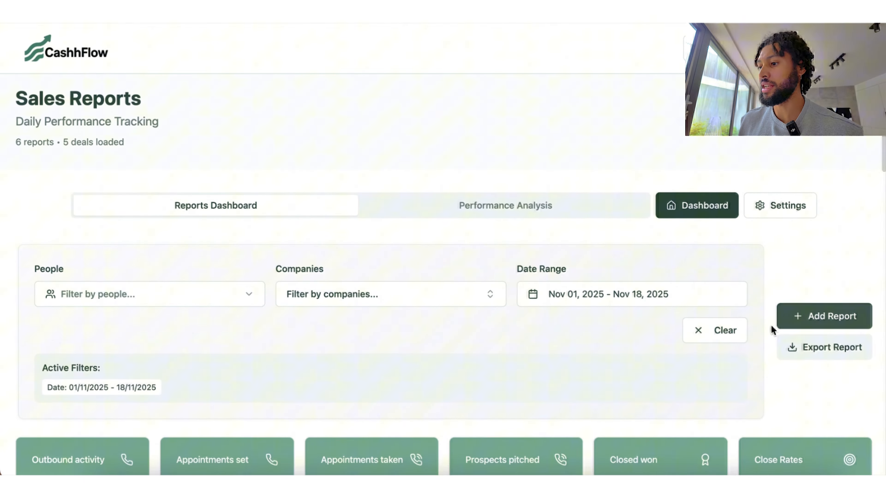
# Step: Clear the date filter and switch to the Performance Analysis view
pyautogui.click(718, 332)
pyautogui.scroll(-4, 596, 189)
pyautogui.scroll(3, 596, 189)
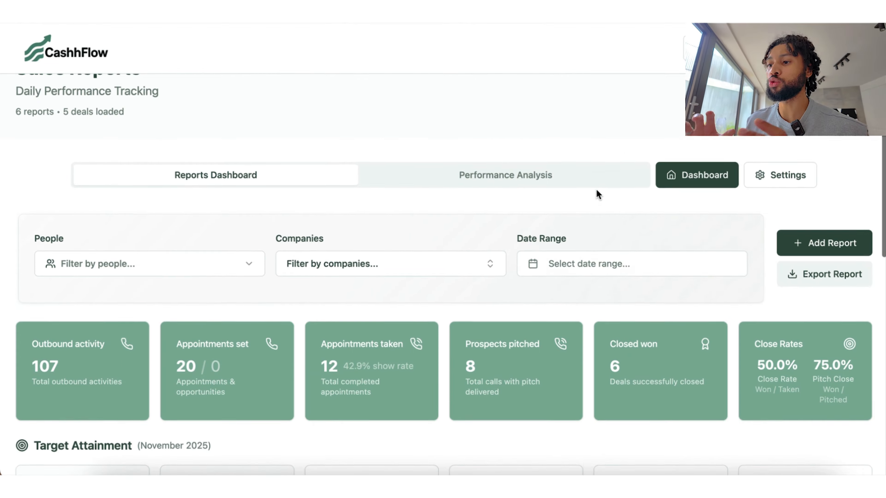
pyautogui.click(518, 179)
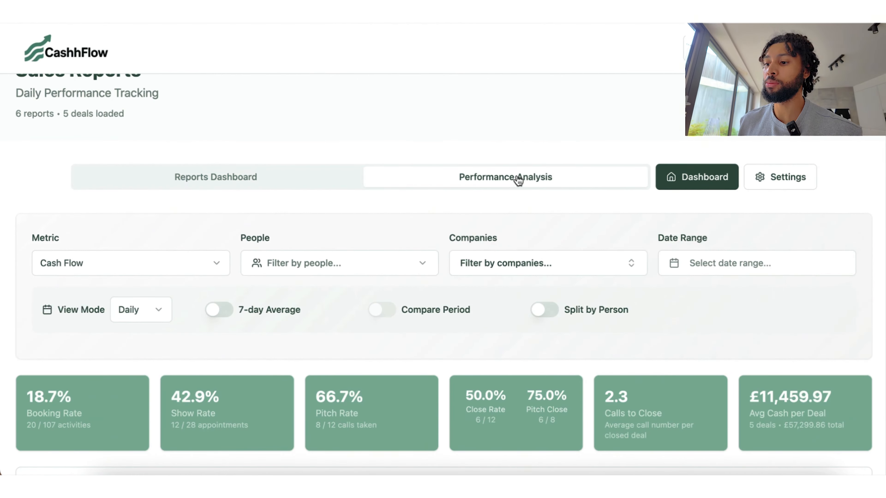
pyautogui.scroll(-2, 513, 349)
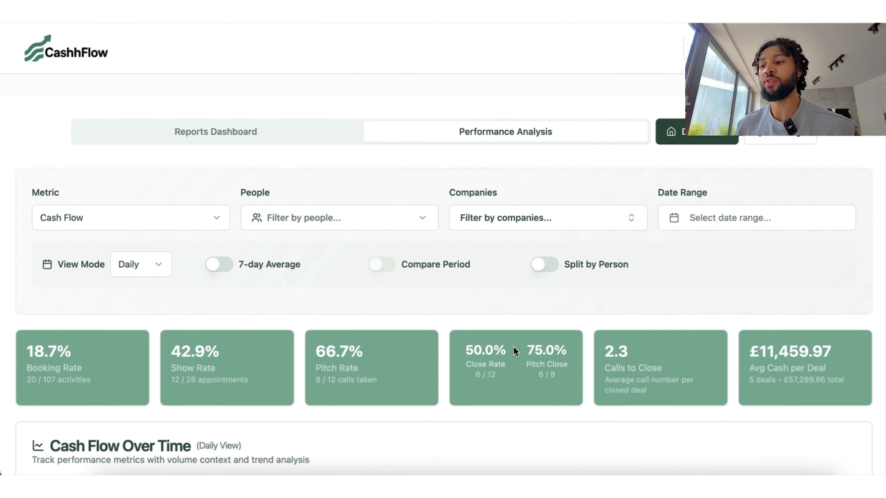
pyautogui.scroll(-1, 513, 346)
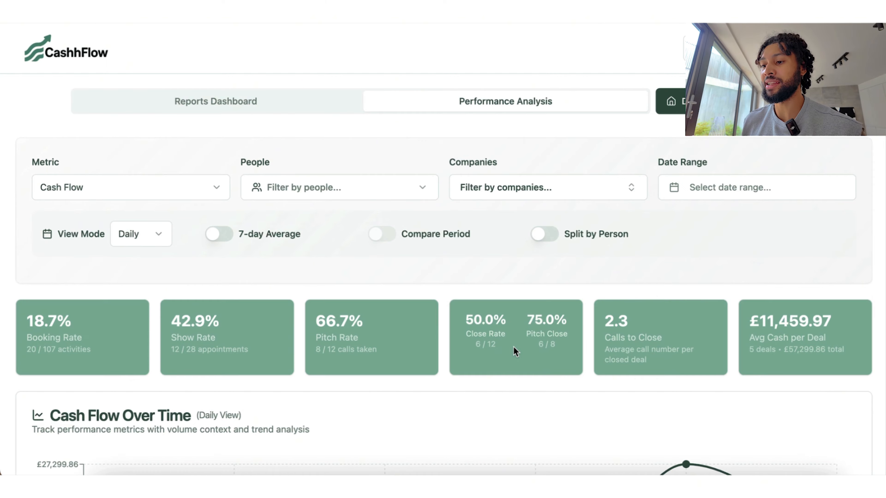
pyautogui.scroll(-1, 513, 346)
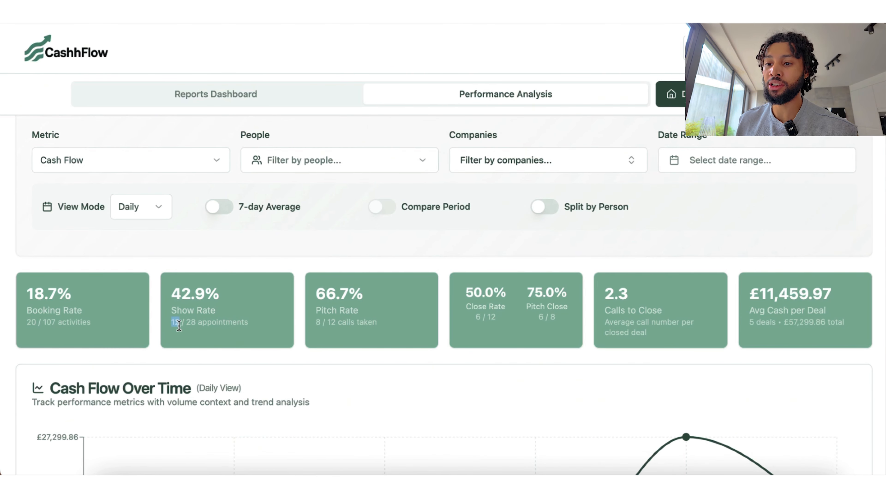
pyautogui.moveTo(170, 323); pyautogui.dragTo(191, 325)
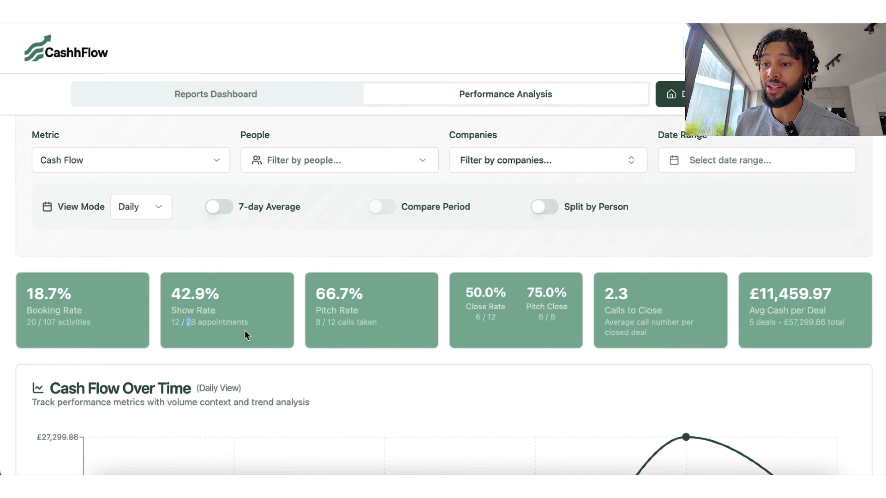
pyautogui.moveTo(377, 322); pyautogui.dragTo(321, 322)
pyautogui.click(384, 371)
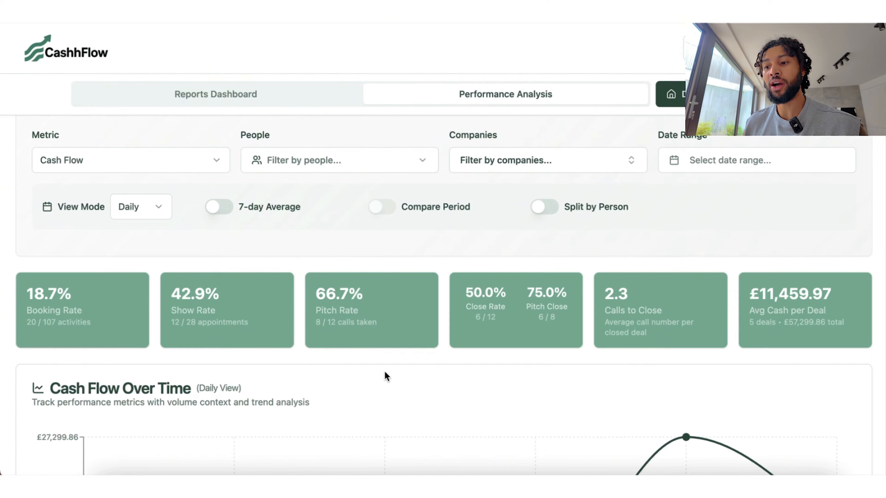
pyautogui.moveTo(469, 301); pyautogui.dragTo(562, 295)
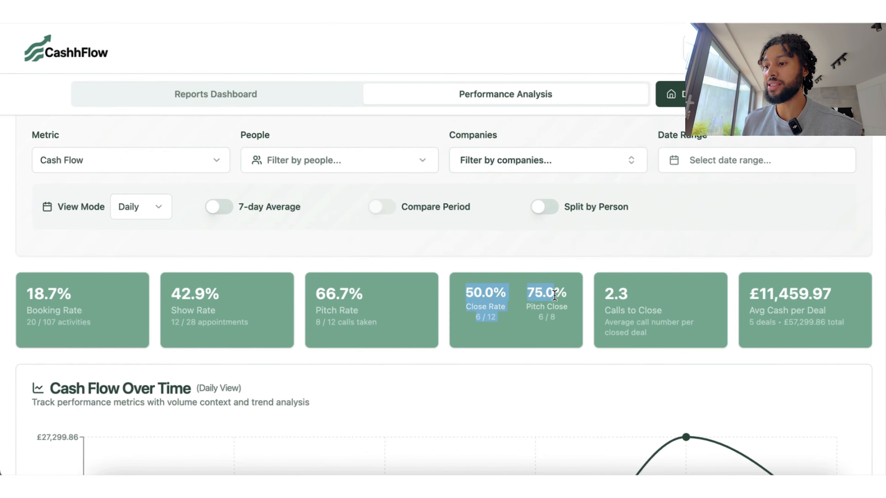
pyautogui.click(564, 294)
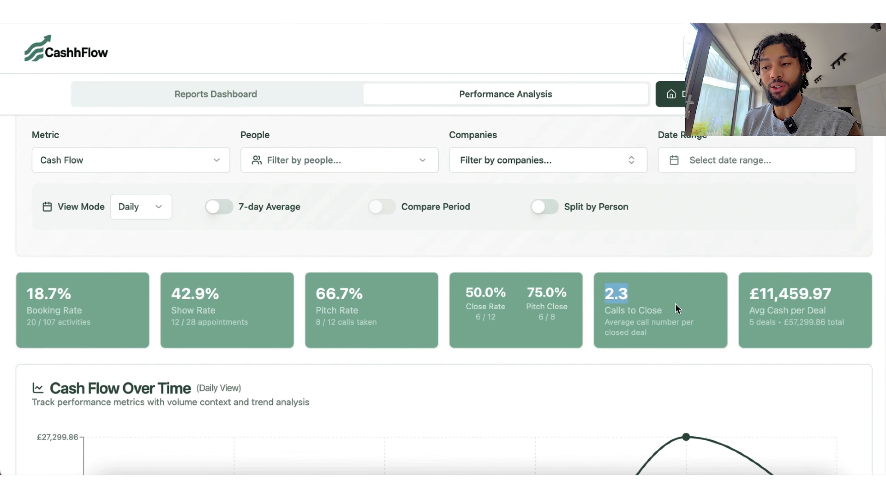
pyautogui.click(669, 316)
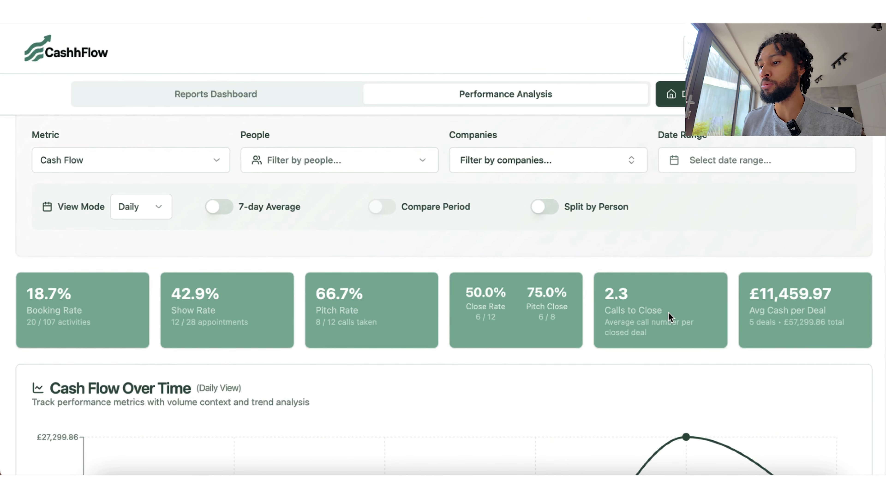
pyautogui.moveTo(601, 294); pyautogui.dragTo(637, 295)
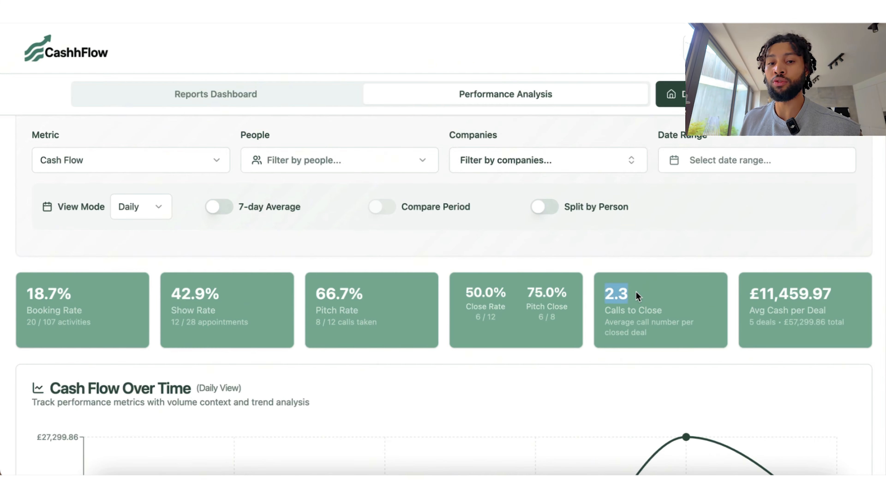
pyautogui.click(637, 296)
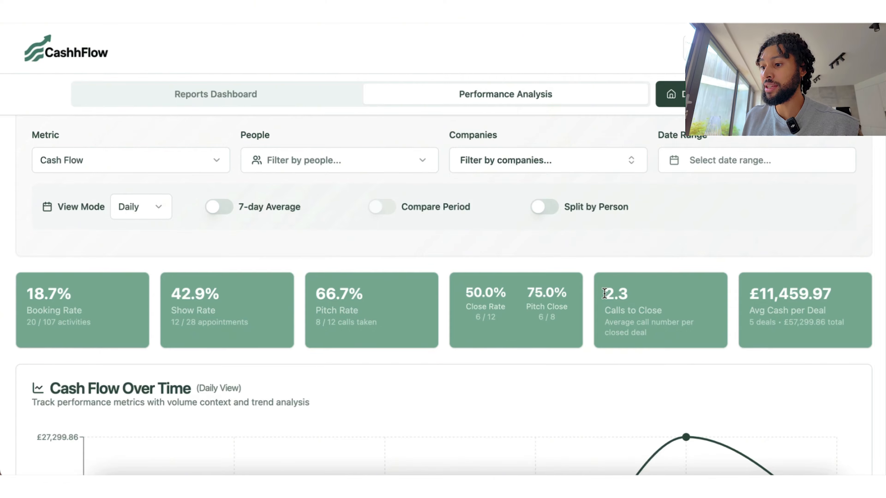
pyautogui.moveTo(605, 293); pyautogui.dragTo(639, 292)
pyautogui.click(639, 293)
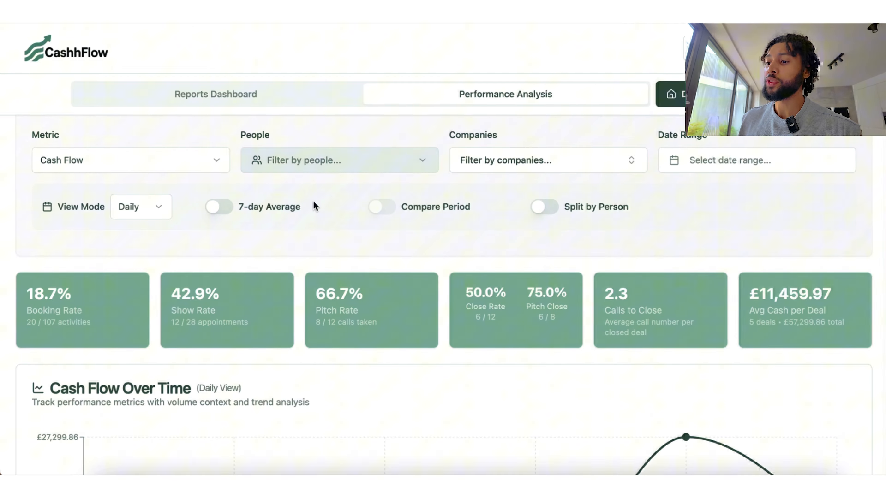
# Step: Filter the performance stats by Google, then Microsoft, then test org, clearing each afterwards
pyautogui.click(517, 170)
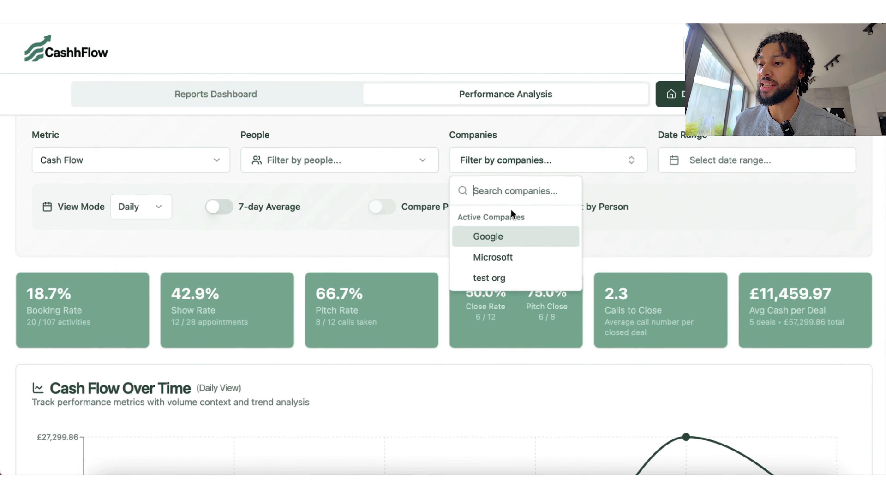
pyautogui.click(498, 239)
pyautogui.click(674, 241)
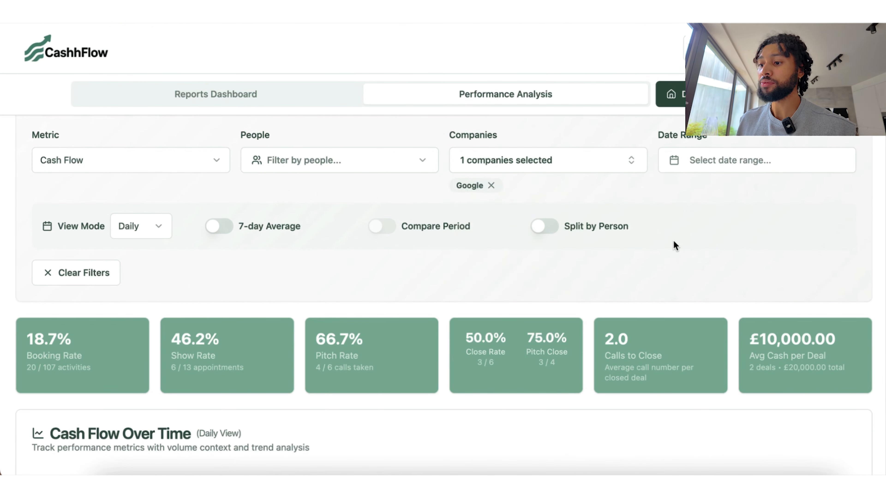
pyautogui.click(588, 161)
pyautogui.click(489, 236)
pyautogui.click(506, 170)
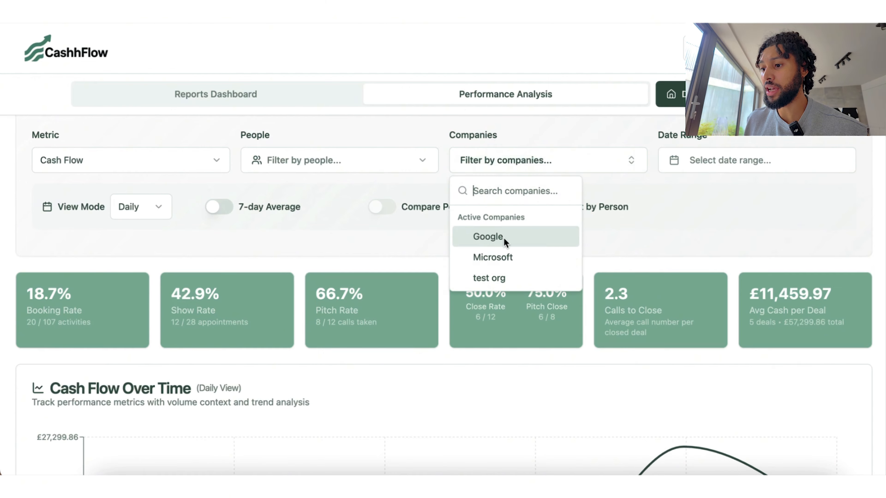
pyautogui.click(495, 257)
pyautogui.click(497, 262)
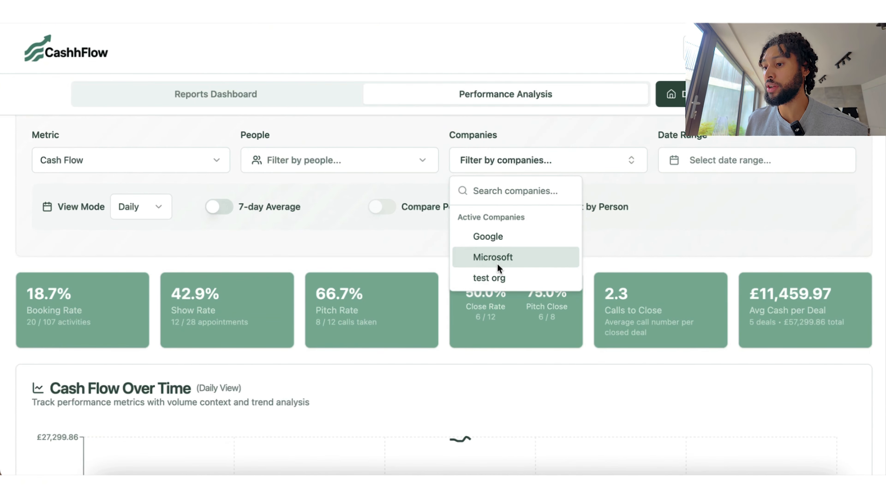
pyautogui.click(498, 279)
pyautogui.click(511, 276)
pyautogui.click(641, 240)
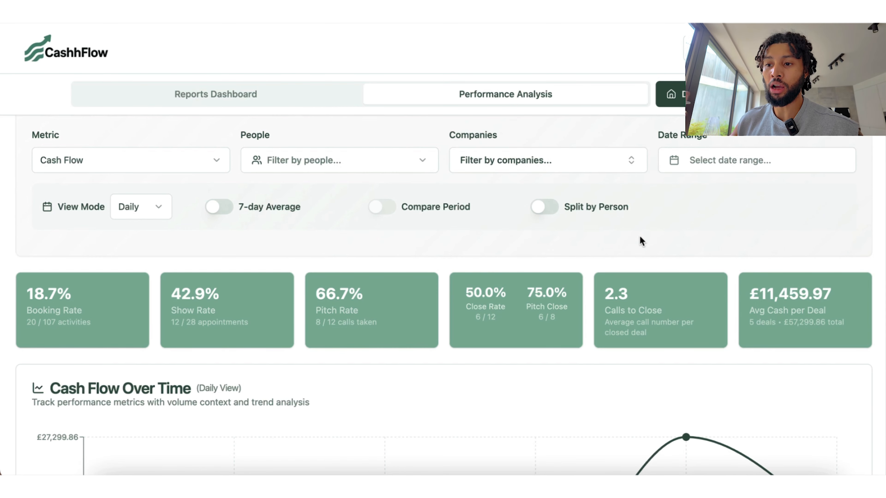
# Step: Filter the stats by each person in turn, including Test user, leaving nobody selected
pyautogui.click(397, 165)
pyautogui.click(327, 244)
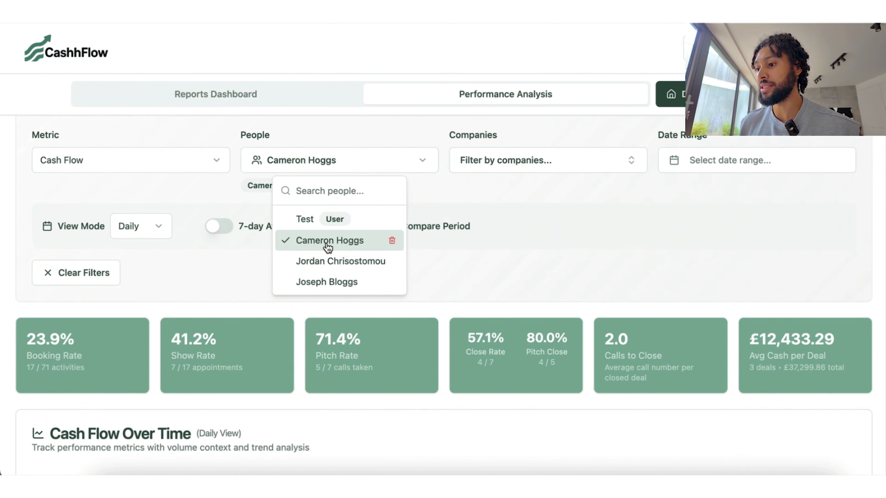
pyautogui.click(318, 246)
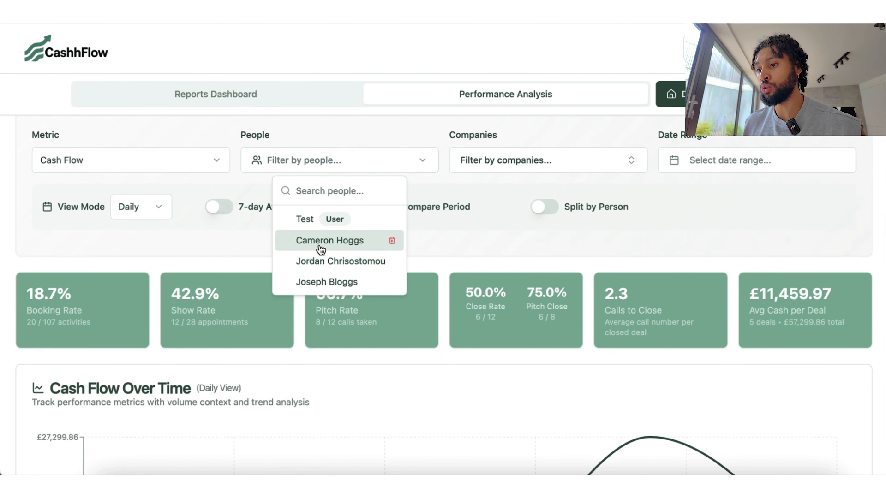
pyautogui.click(322, 262)
pyautogui.click(323, 262)
pyautogui.click(324, 282)
pyautogui.click(324, 282)
pyautogui.click(306, 220)
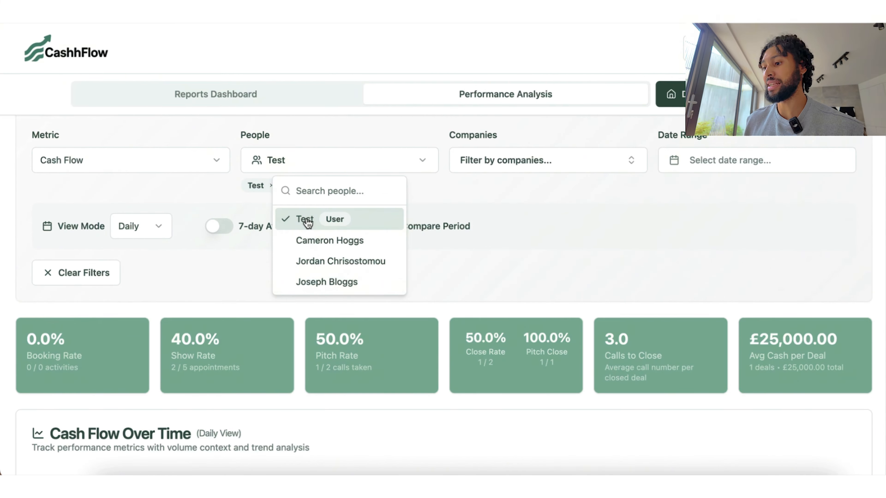
pyautogui.click(307, 220)
pyautogui.click(585, 241)
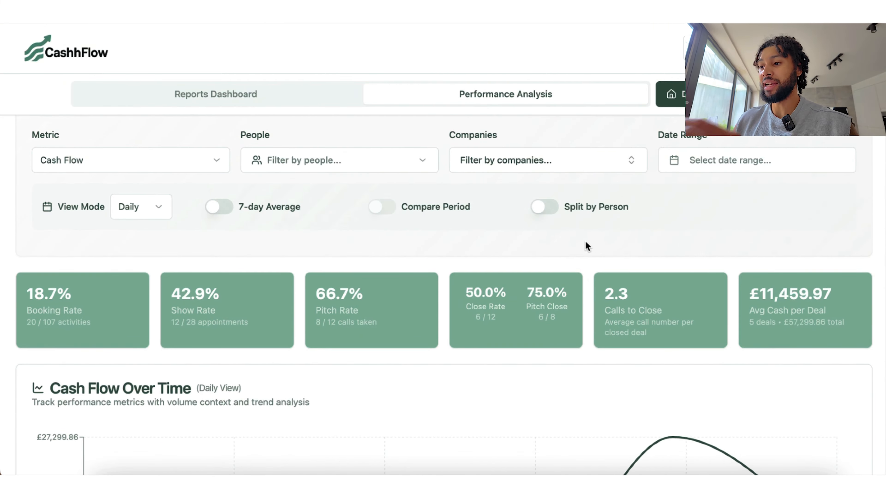
# Step: Switch the chart's view mode to Weekly, then to Monthly
pyautogui.scroll(-5, 585, 241)
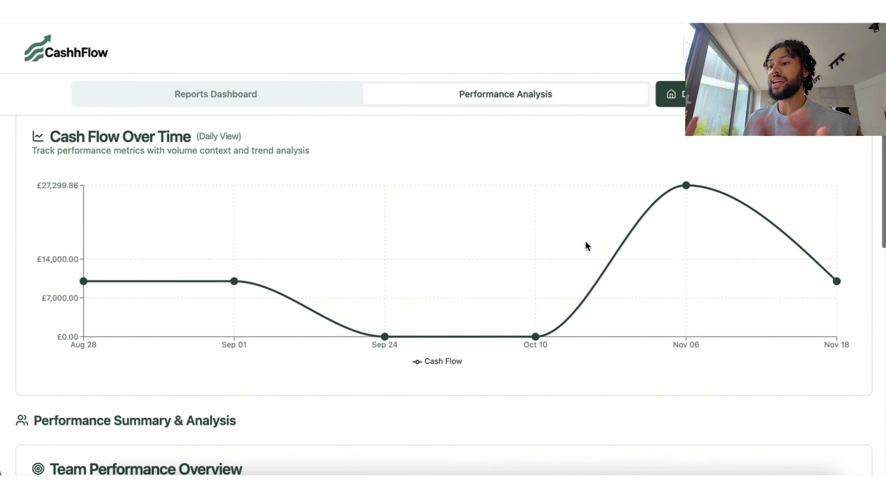
pyautogui.scroll(1, 585, 243)
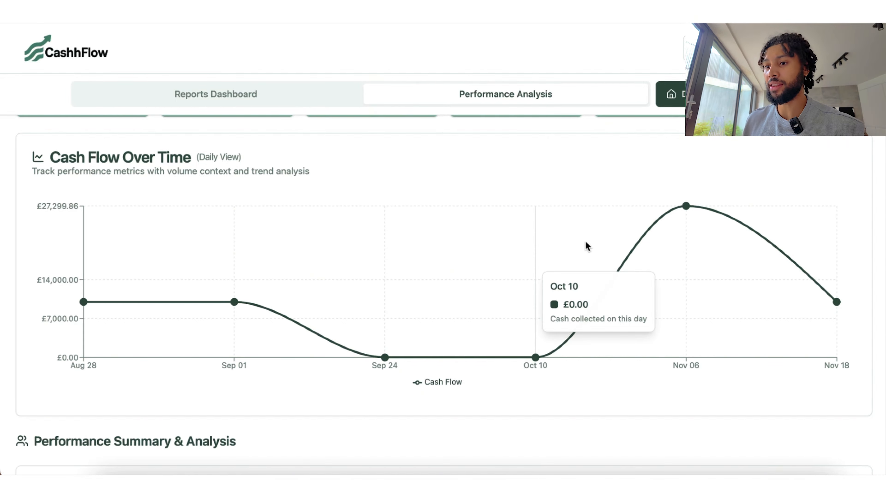
pyautogui.scroll(1, 585, 246)
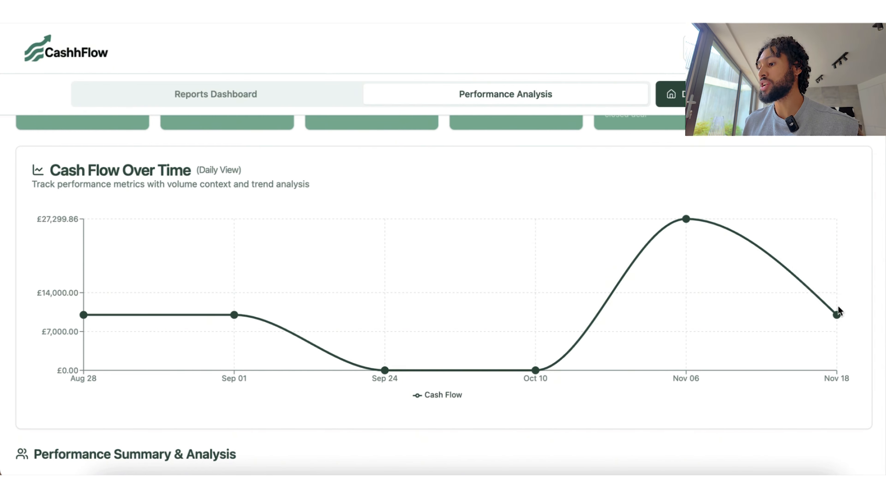
pyautogui.scroll(10, 382, 250)
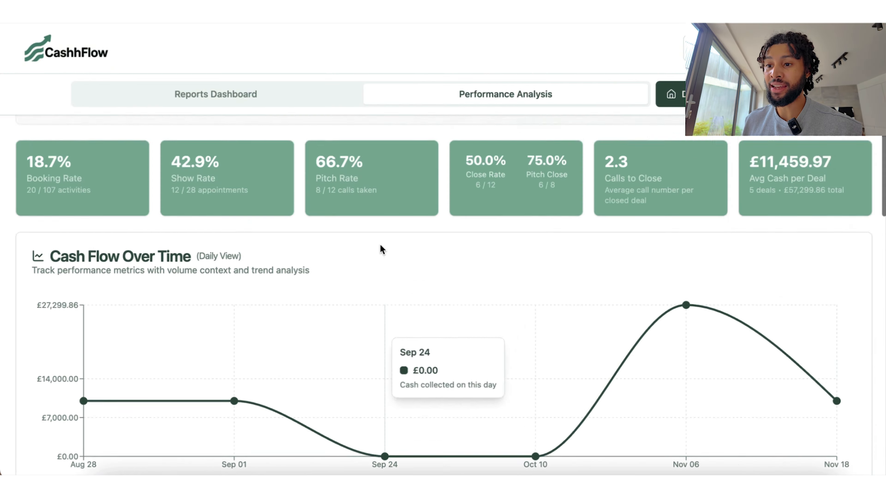
pyautogui.click(144, 249)
pyautogui.click(140, 297)
pyautogui.scroll(-10, 365, 336)
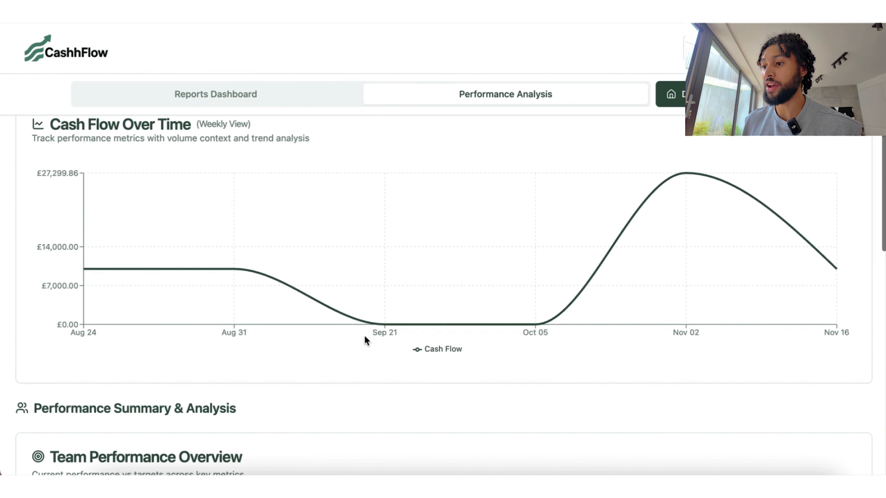
pyautogui.scroll(8, 364, 336)
pyautogui.click(141, 202)
pyautogui.click(143, 270)
pyautogui.scroll(-10, 327, 314)
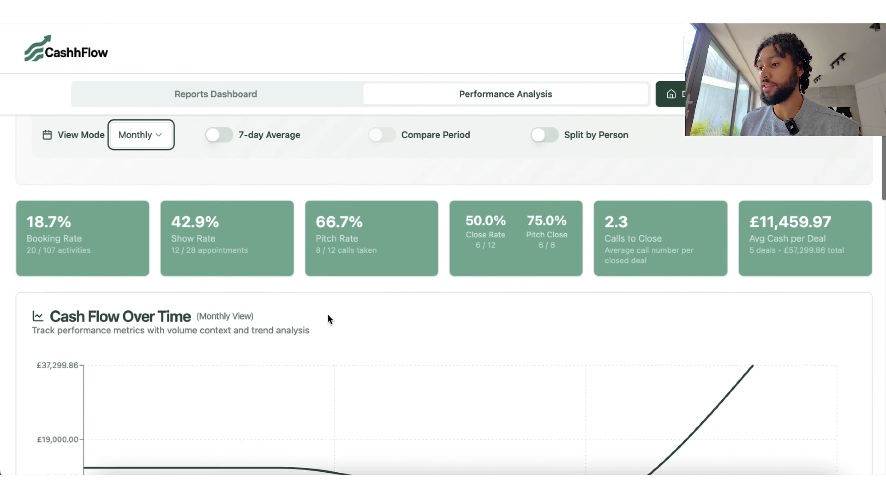
pyautogui.scroll(10, 224, 168)
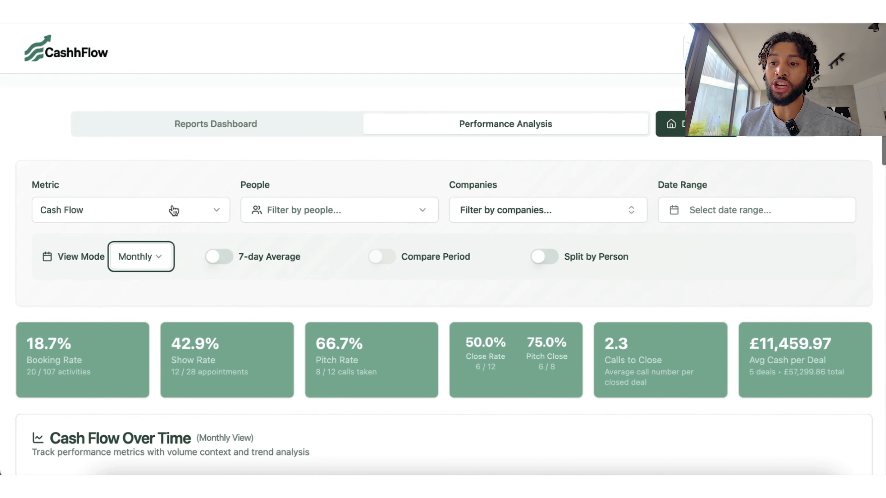
# Step: Chart Deal Flow instead of Cash Flow
pyautogui.click(167, 210)
pyautogui.click(109, 261)
pyautogui.scroll(-10, 317, 371)
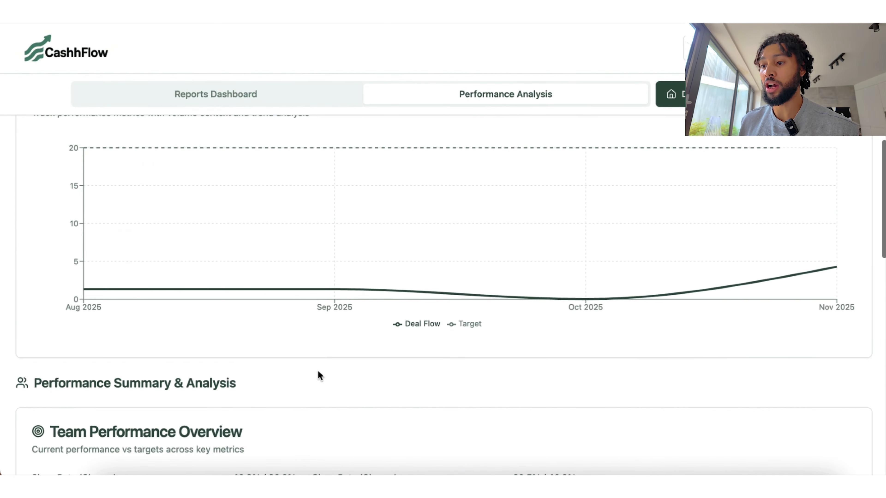
pyautogui.scroll(2, 318, 371)
pyautogui.scroll(8, 317, 370)
# Step: Return the view to Weekly and chart Commissions earned over time
pyautogui.click(141, 215)
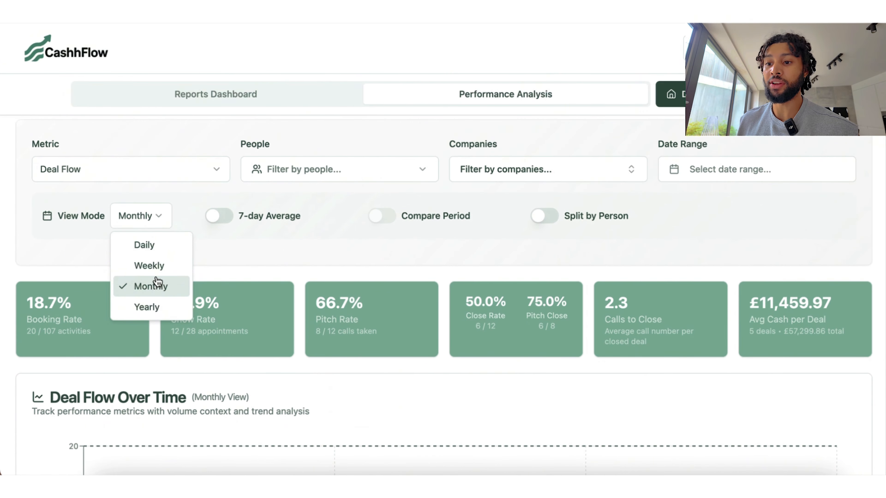
pyautogui.click(145, 259)
pyautogui.scroll(-10, 228, 360)
pyautogui.scroll(9, 228, 360)
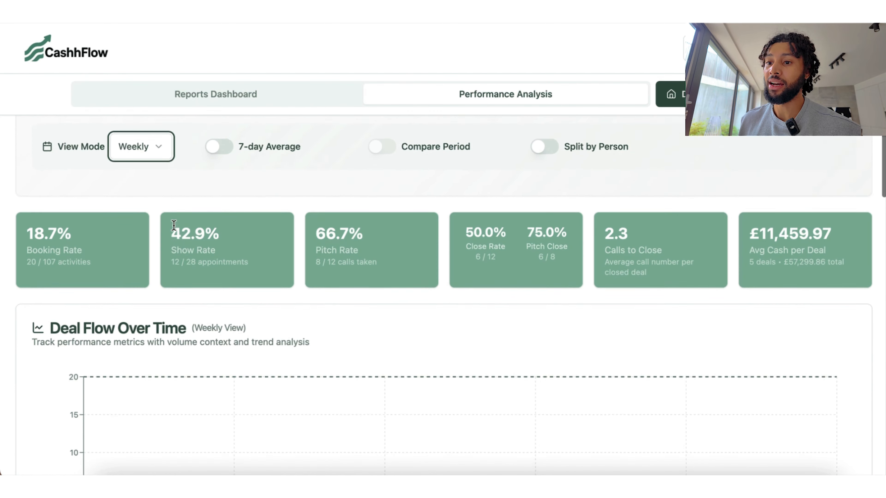
pyautogui.click(152, 147)
pyautogui.click(120, 206)
pyautogui.scroll(-3, 524, 371)
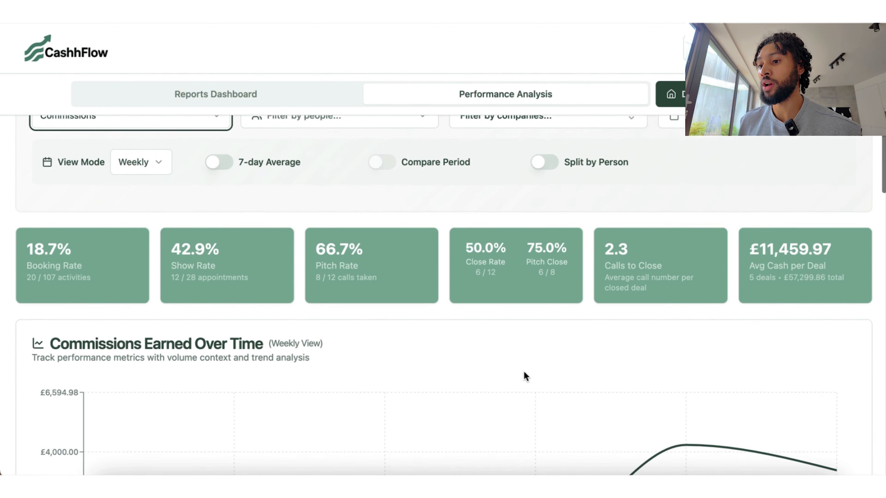
pyautogui.scroll(-3, 524, 371)
pyautogui.scroll(6, 524, 373)
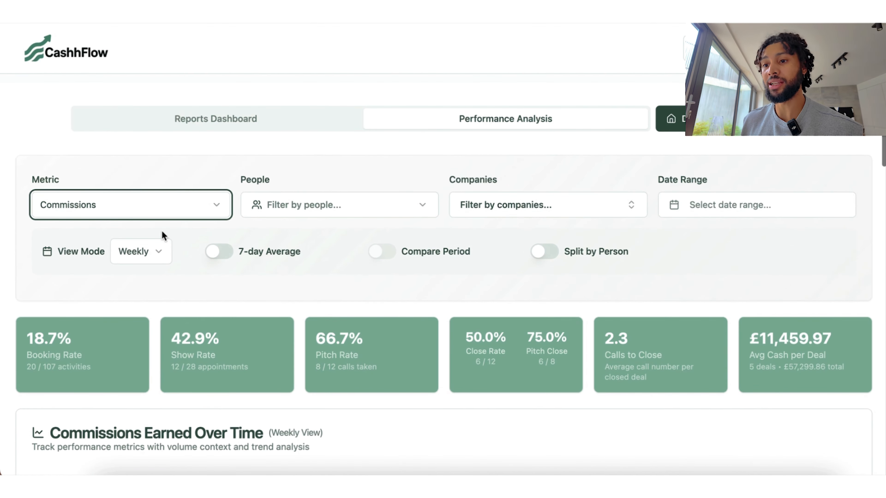
# Step: Chart the Outcome Breakdown over time and inspect the resulting chart
pyautogui.click(166, 211)
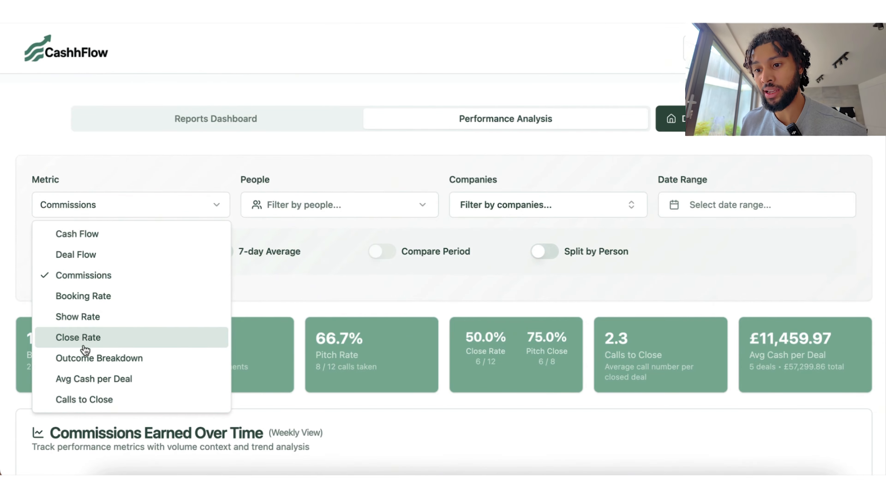
pyautogui.click(104, 367)
pyautogui.scroll(-5, 348, 388)
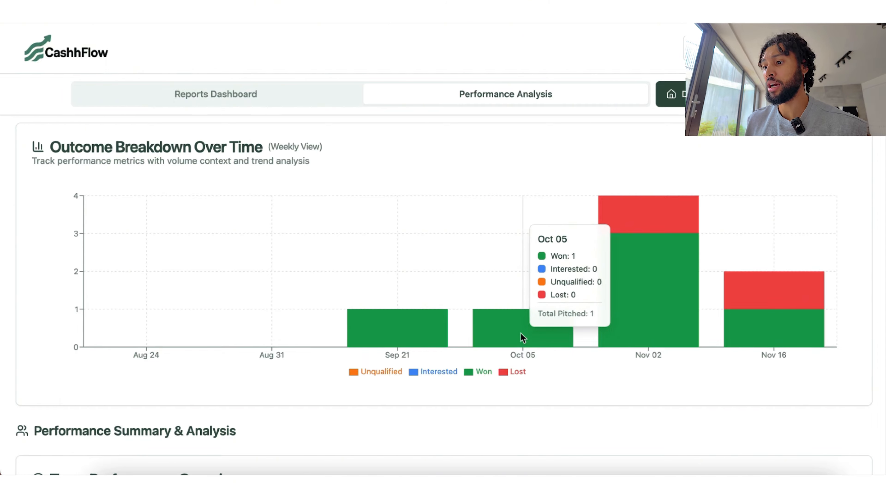
pyautogui.moveTo(403, 331)
pyautogui.moveTo(664, 303)
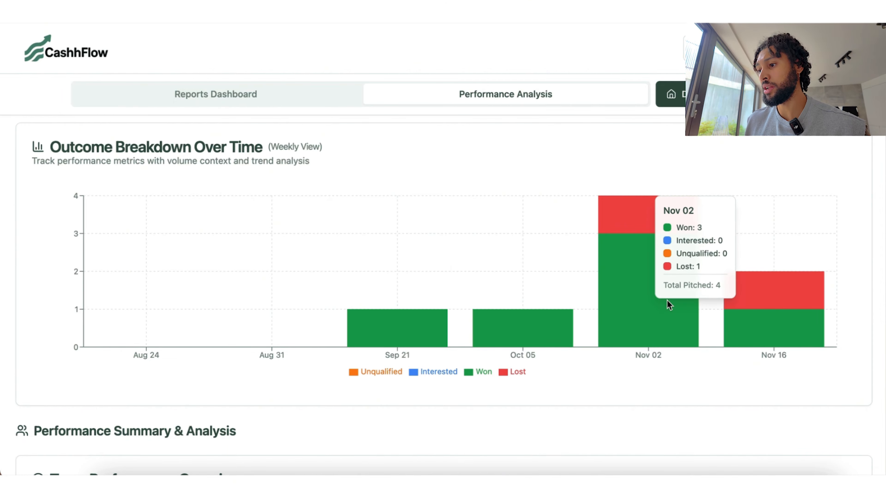
pyautogui.moveTo(765, 310)
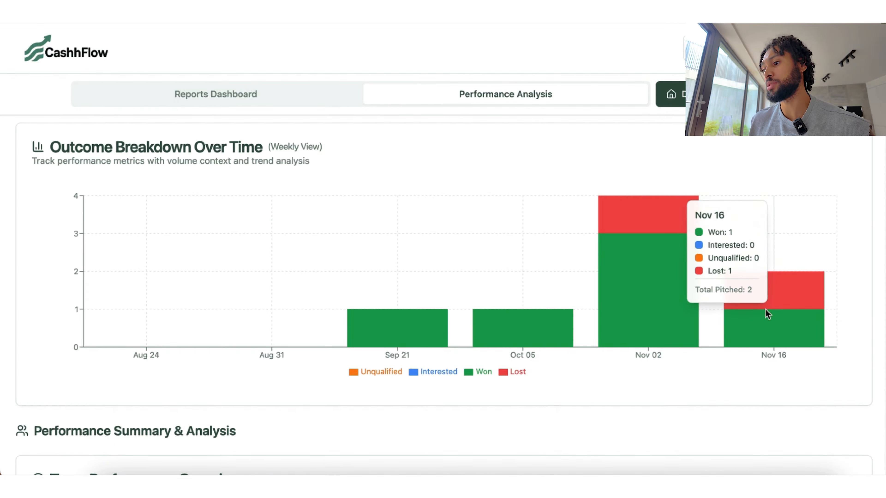
pyautogui.scroll(10, 368, 251)
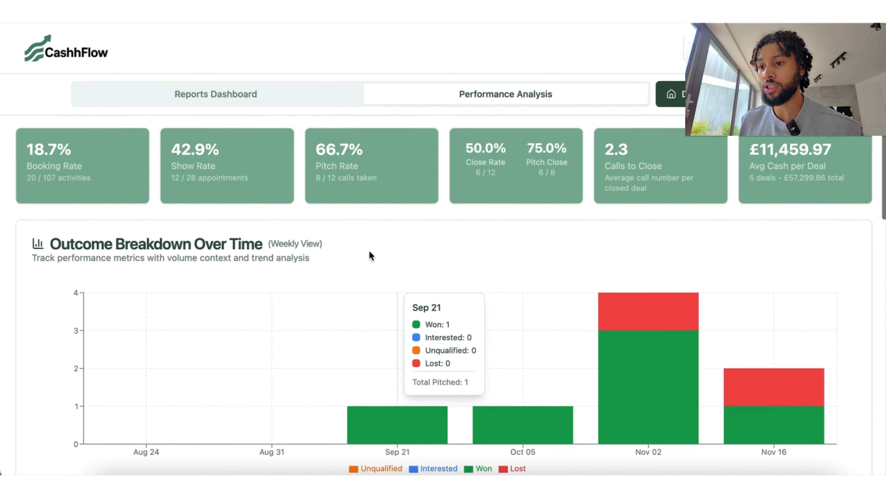
# Step: Chart Avg Cash per Deal over time
pyautogui.click(202, 298)
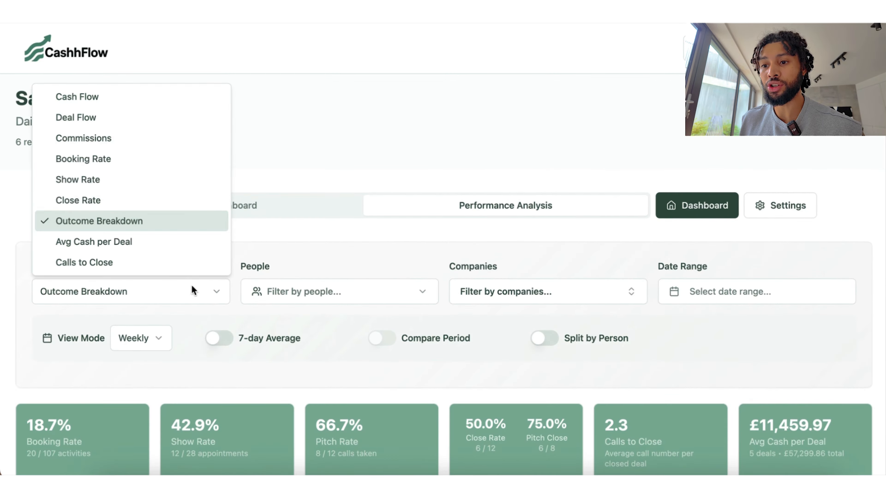
pyautogui.click(128, 244)
pyautogui.scroll(-2, 340, 312)
pyautogui.scroll(-10, 340, 312)
pyautogui.scroll(3, 340, 312)
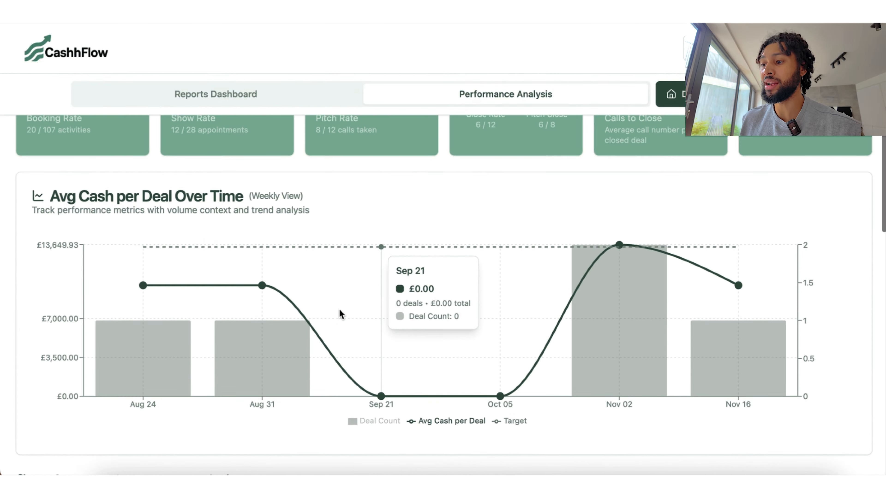
pyautogui.scroll(6, 376, 241)
# Step: Chart Calls to Close over time
pyautogui.click(129, 203)
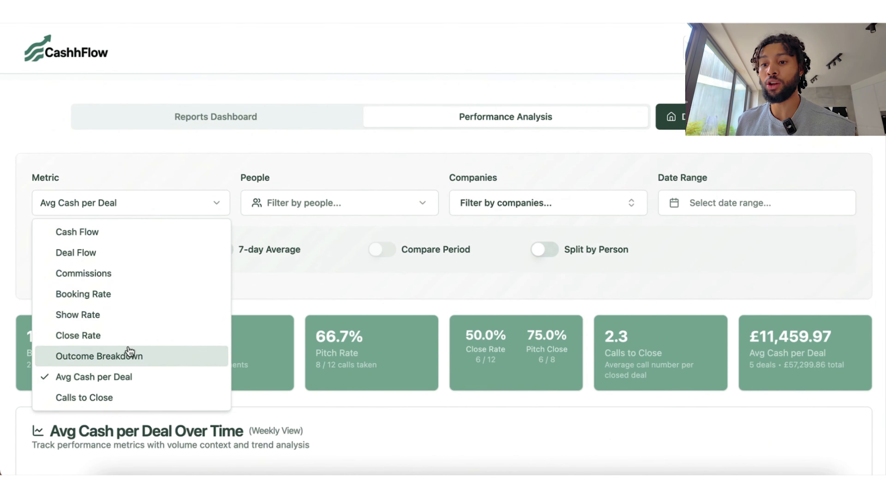
pyautogui.click(119, 405)
pyautogui.scroll(-5, 445, 395)
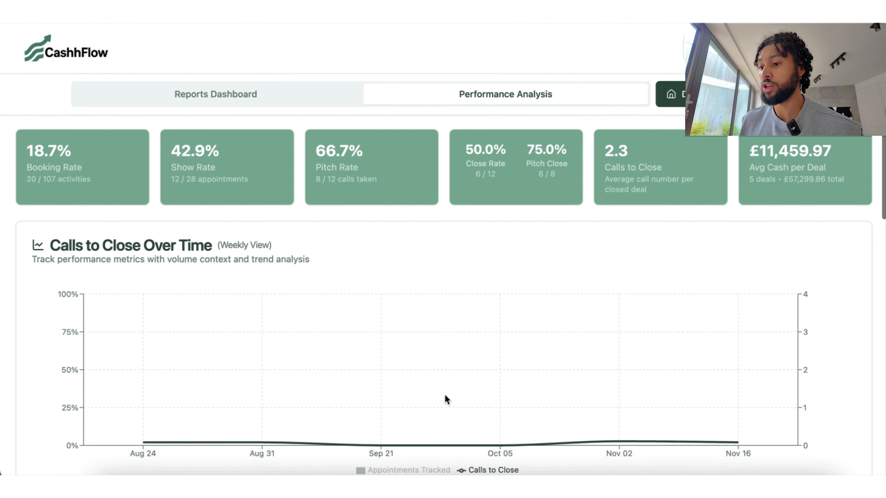
pyautogui.scroll(4, 445, 395)
pyautogui.scroll(3, 445, 395)
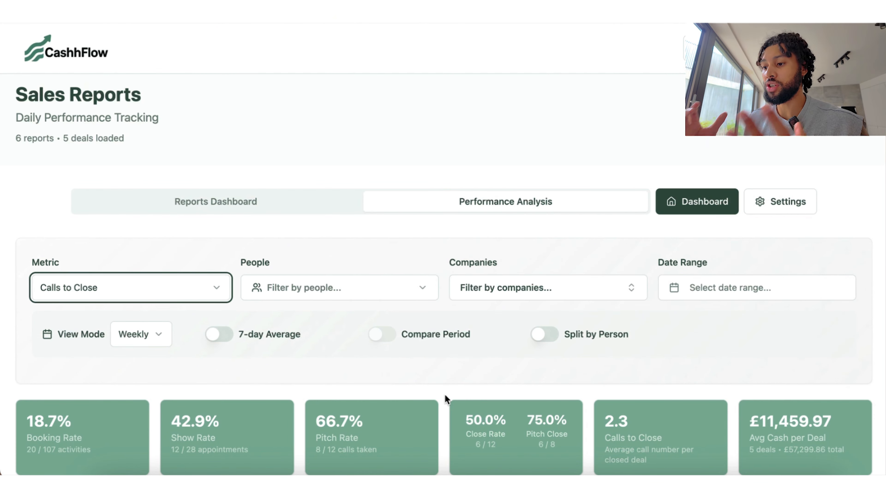
# Step: Switch the chart back to Cash Flow and scroll down to Performance Summary
pyautogui.click(188, 300)
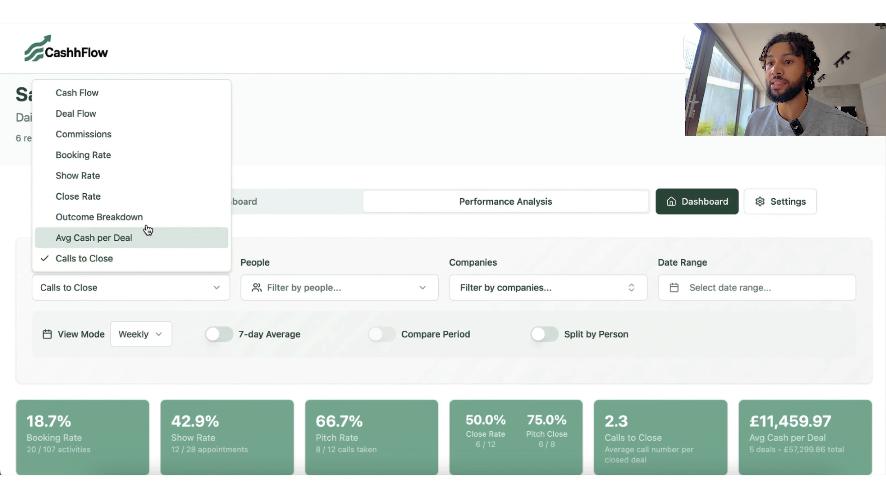
pyautogui.click(142, 98)
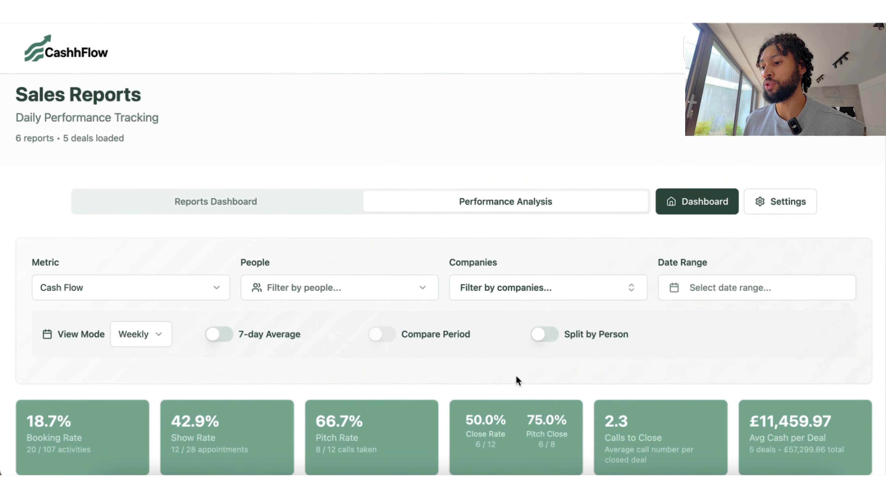
pyautogui.scroll(-10, 517, 381)
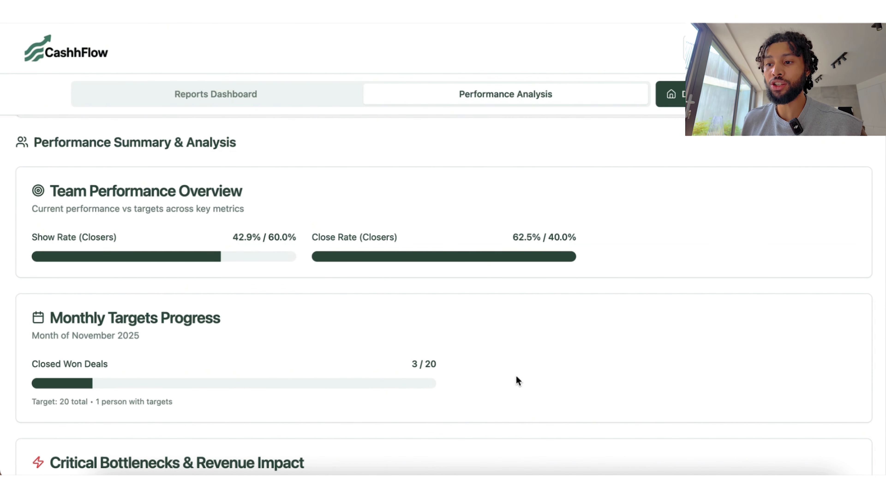
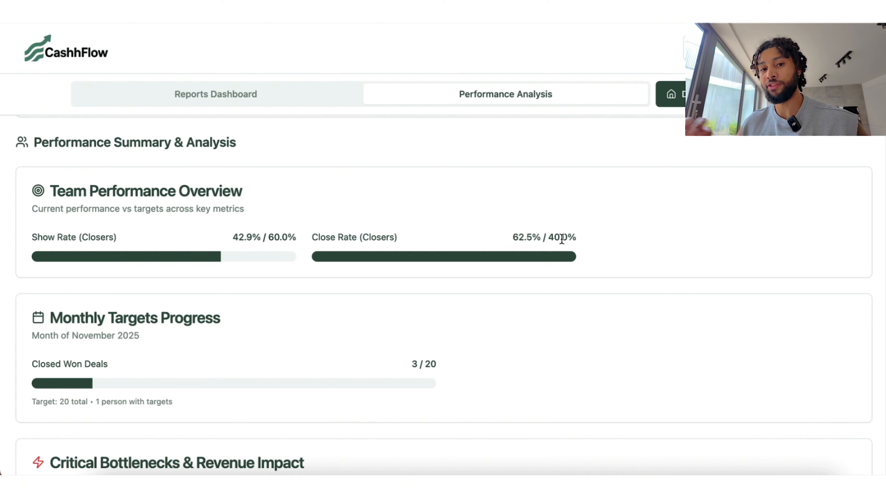
# Step: Scroll the Performance Summary and highlight the £228,819.52 potential cash increase
pyautogui.scroll(-4, 562, 240)
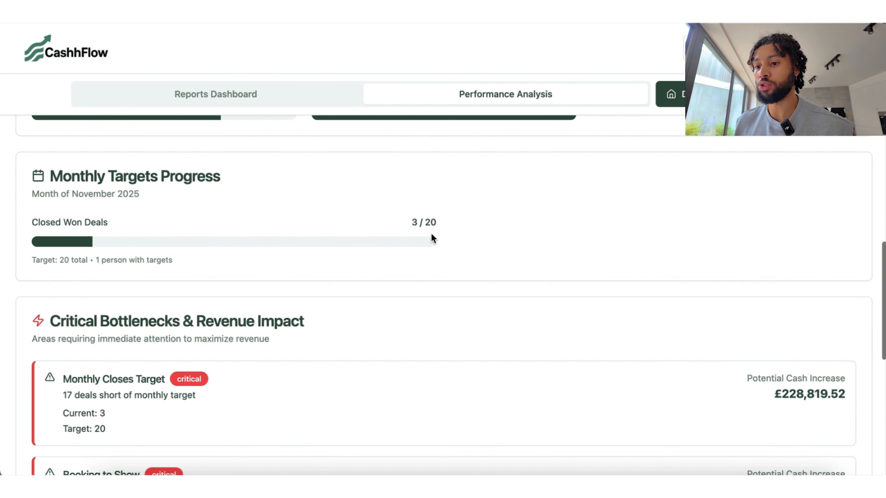
pyautogui.scroll(-3, 432, 238)
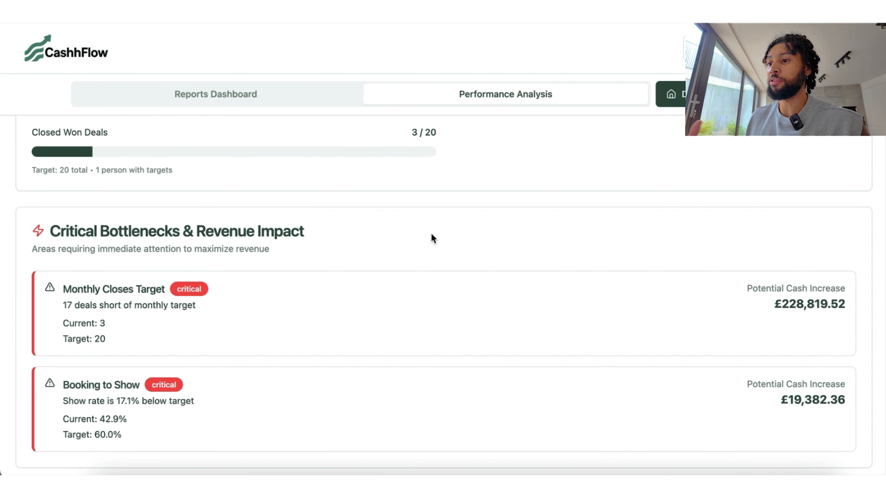
pyautogui.scroll(-3, 432, 238)
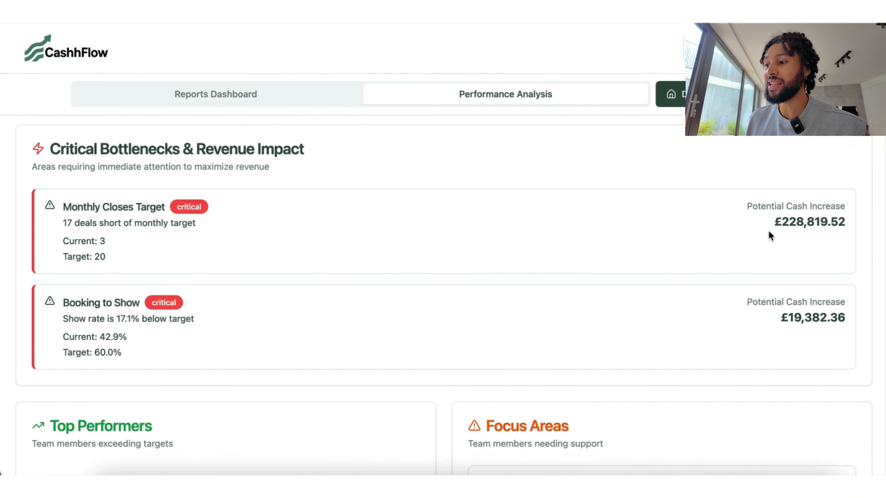
pyautogui.moveTo(769, 229); pyautogui.dragTo(855, 218)
pyautogui.click(570, 256)
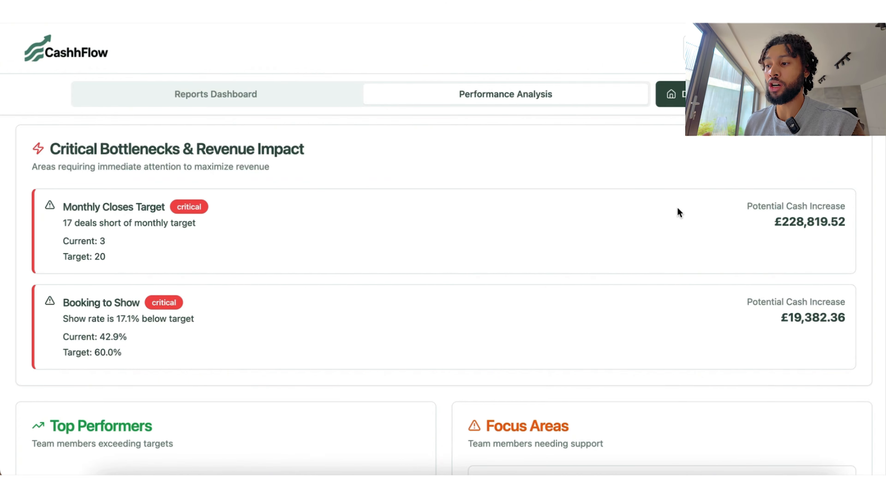
pyautogui.moveTo(772, 227); pyautogui.dragTo(859, 225)
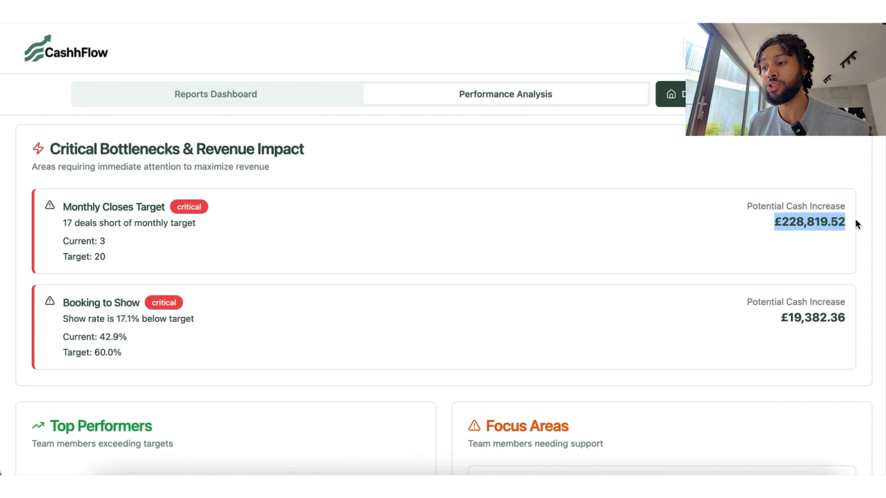
pyautogui.click(408, 239)
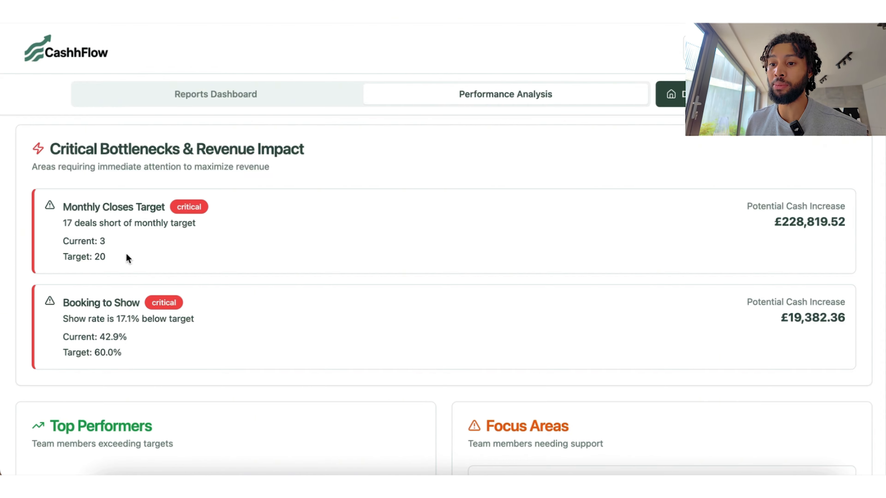
# Step: Highlight the show rate and monthly closes shortfall lines and the £315,501.74 target cash
pyautogui.scroll(15, 448, 256)
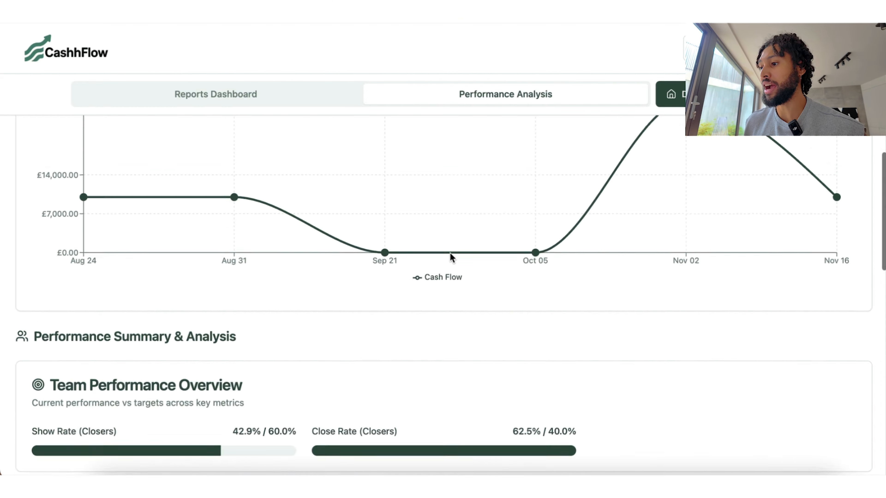
pyautogui.scroll(-15, 510, 336)
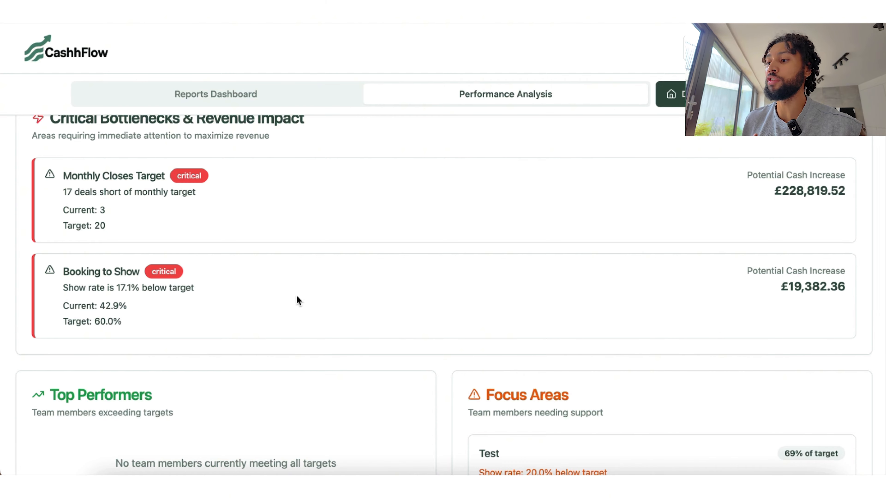
pyautogui.scroll(-6, 443, 343)
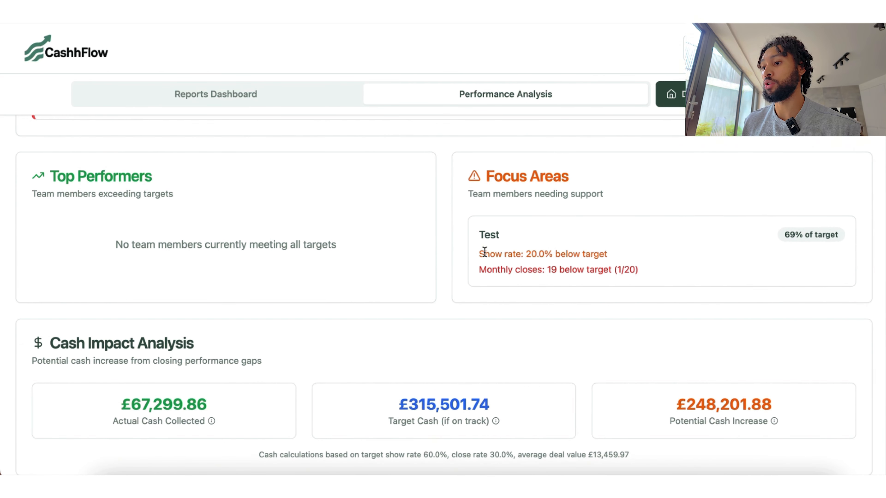
pyautogui.moveTo(481, 252); pyautogui.dragTo(628, 254)
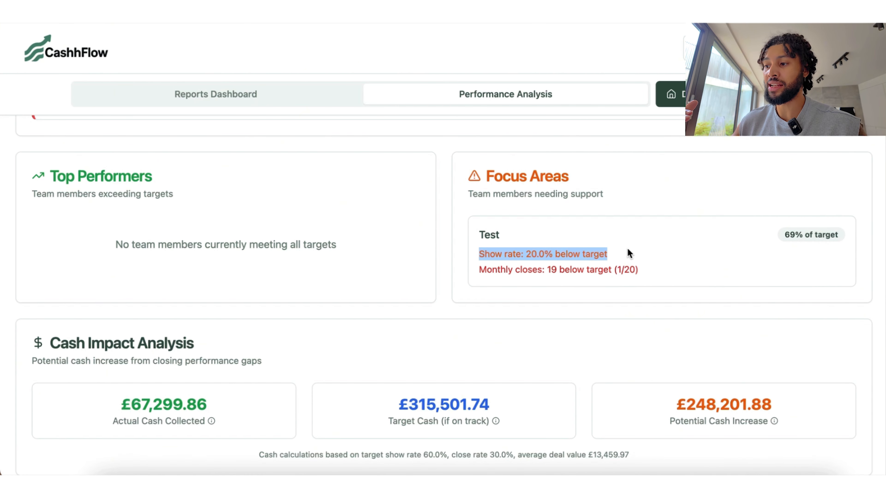
pyautogui.moveTo(480, 270); pyautogui.dragTo(658, 270)
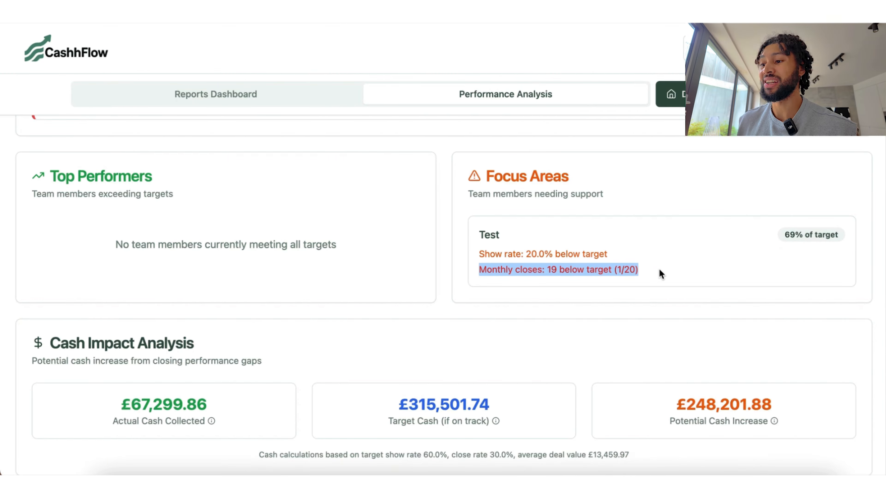
pyautogui.click(536, 330)
pyautogui.scroll(-1, 534, 328)
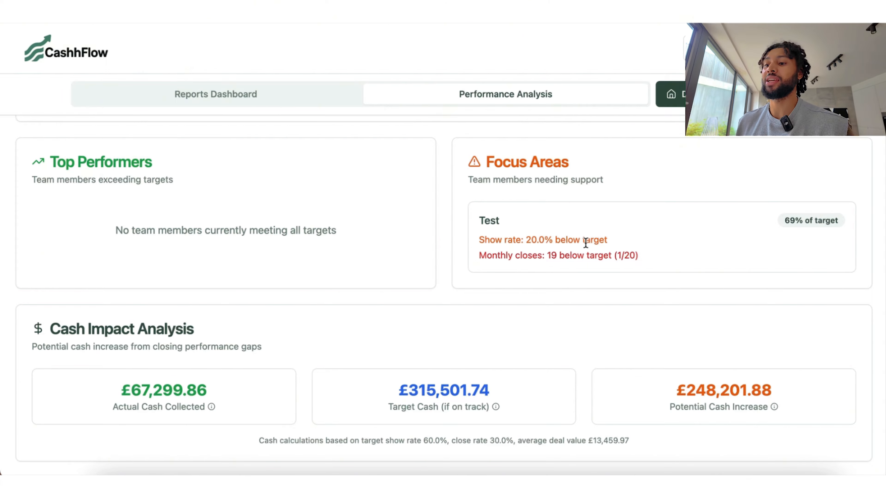
pyautogui.moveTo(382, 384); pyautogui.dragTo(494, 392)
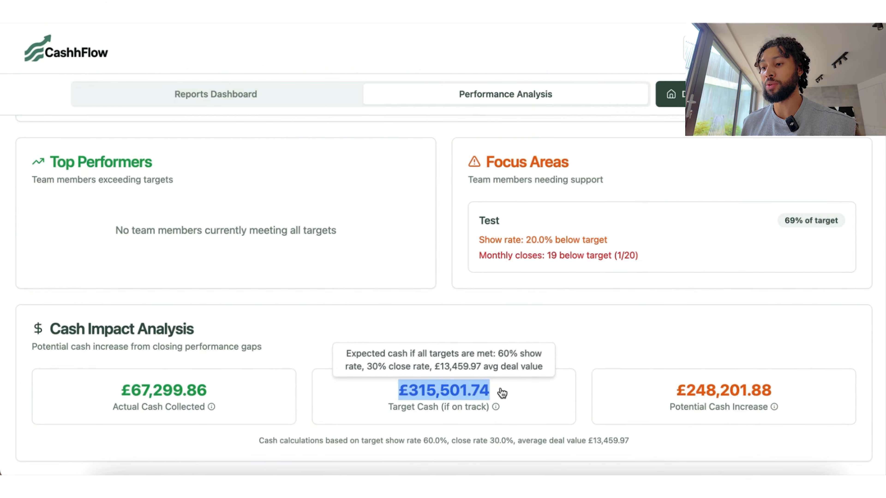
pyautogui.moveTo(662, 397)
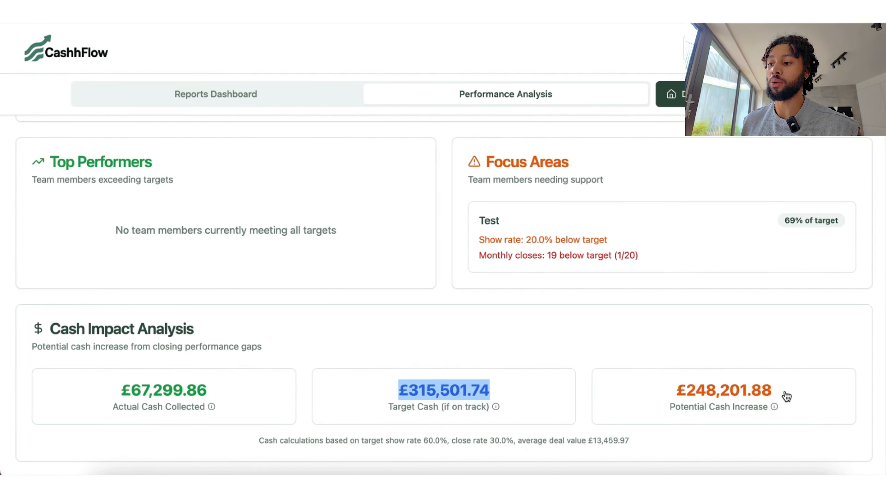
pyautogui.click(547, 329)
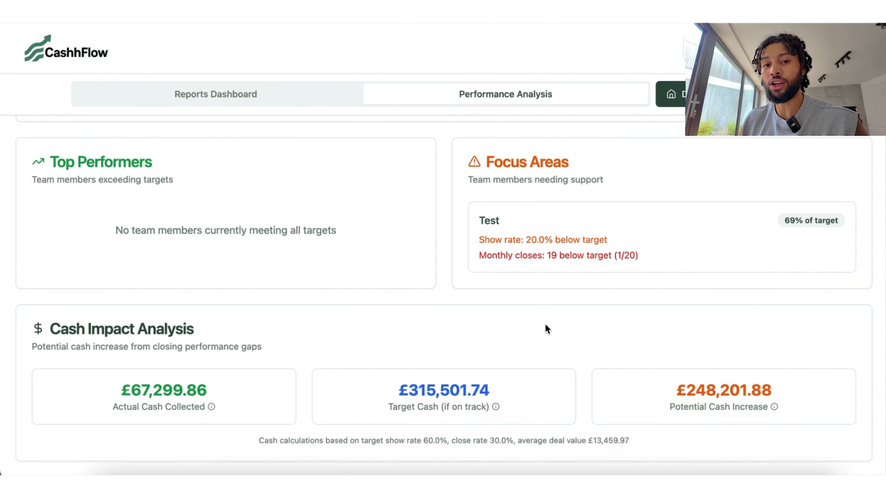
# Step: Review Team Management in the organization settings, then go back to Reports
pyautogui.scroll(15, 546, 325)
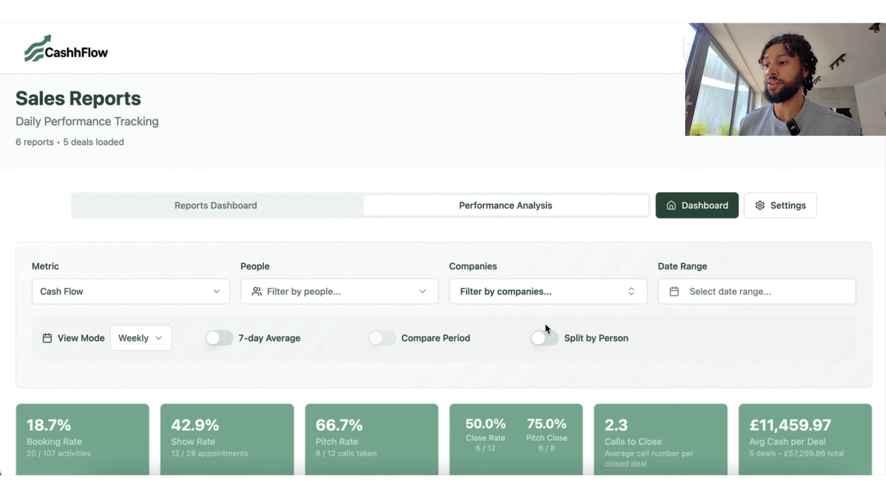
pyautogui.click(802, 208)
pyautogui.scroll(-15, 803, 209)
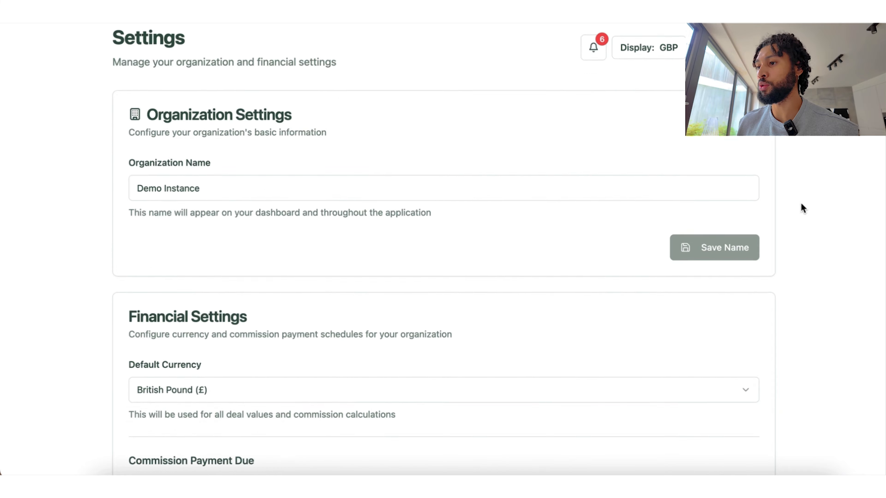
pyautogui.scroll(-15, 449, 336)
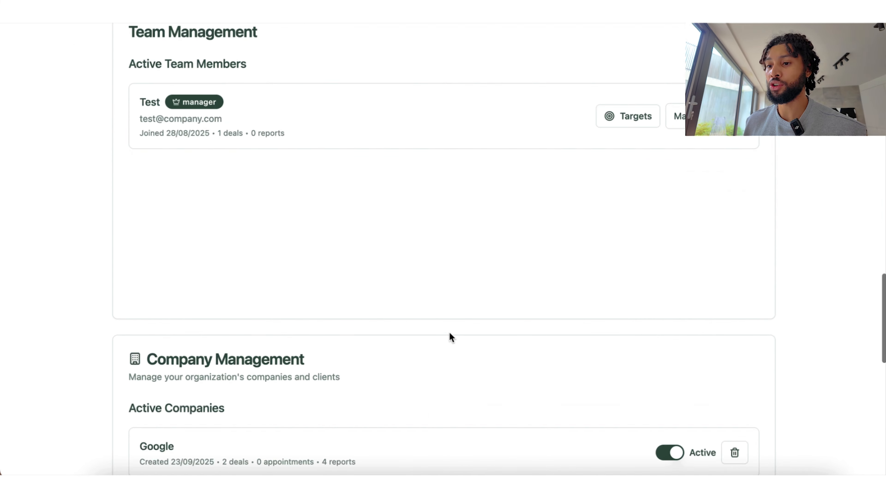
pyautogui.scroll(3, 448, 336)
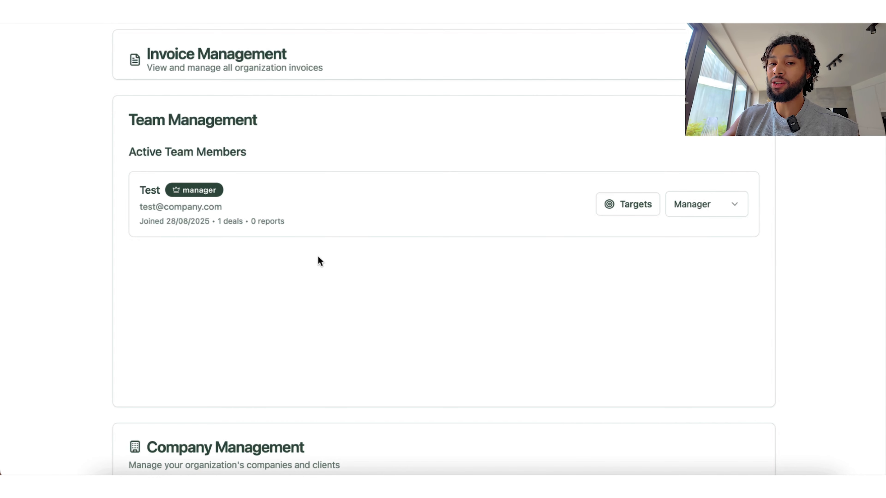
pyautogui.scroll(15, 415, 164)
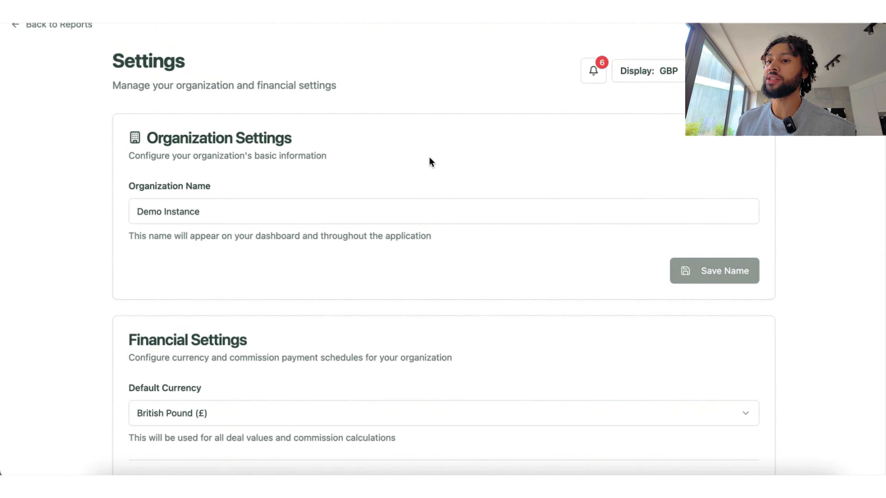
pyautogui.click(57, 51)
# Step: Dismiss the People filter without selecting anyone and go to the organization Settings
pyautogui.click(195, 303)
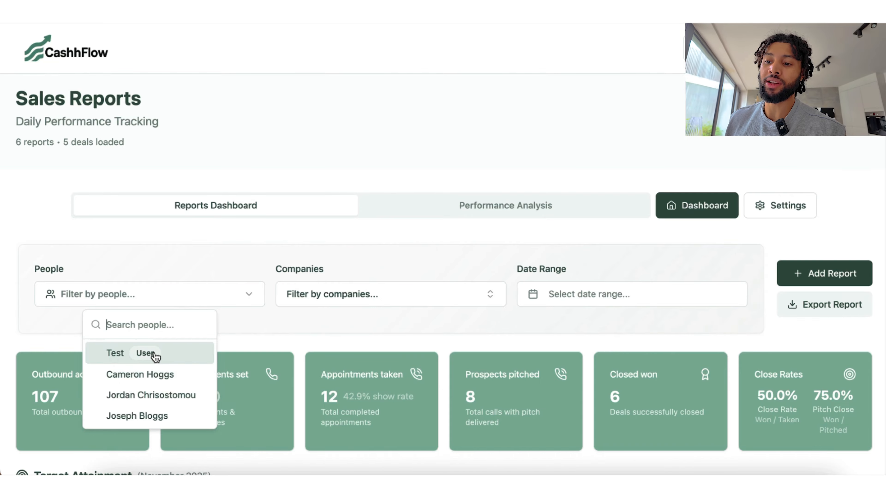
pyautogui.click(326, 331)
pyautogui.click(766, 209)
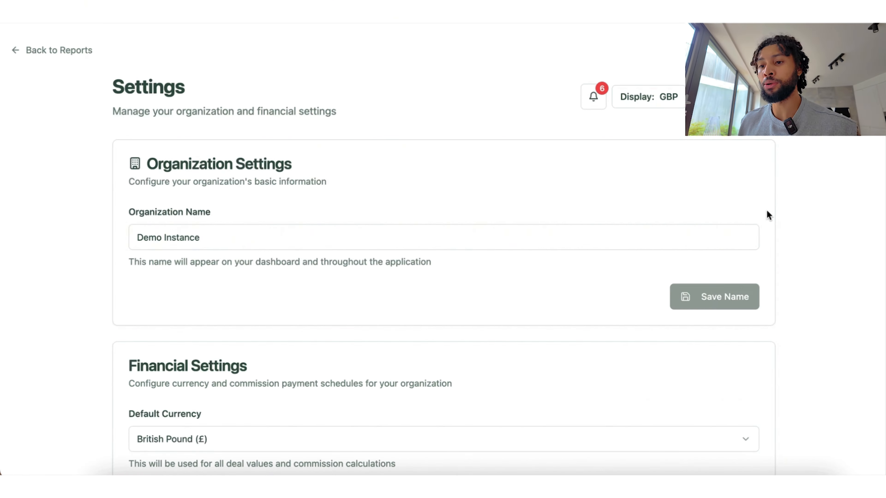
pyautogui.scroll(-10, 767, 213)
pyautogui.scroll(-10, 767, 214)
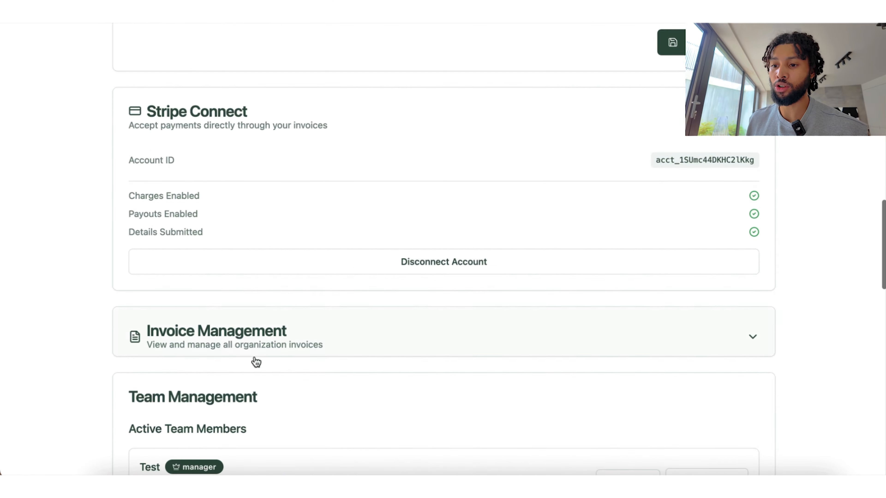
pyautogui.scroll(-8, 254, 362)
pyautogui.click(740, 202)
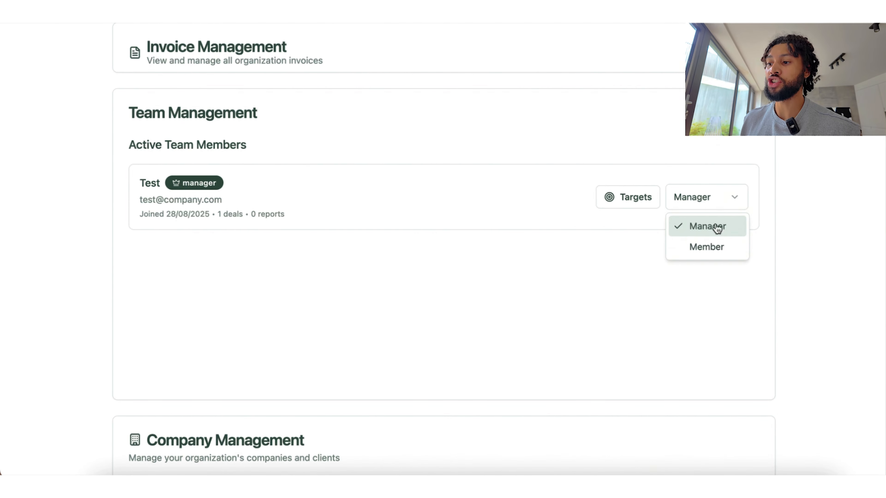
pyautogui.click(580, 277)
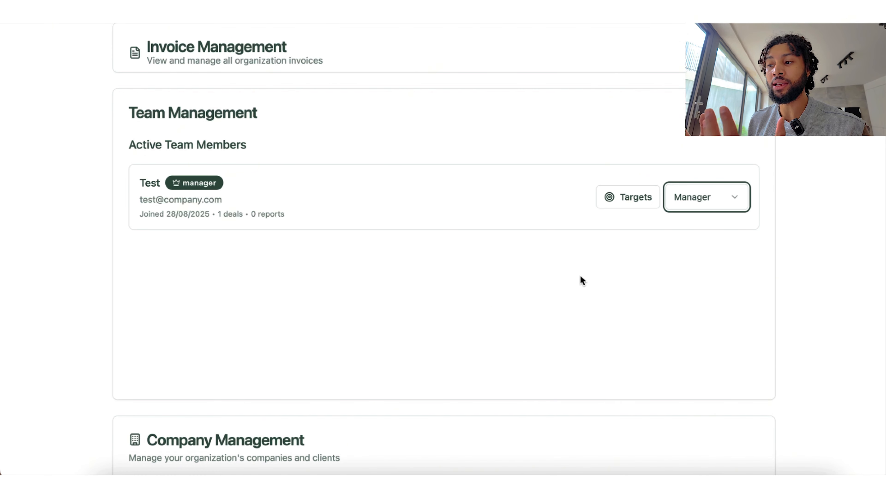
pyautogui.scroll(10, 579, 276)
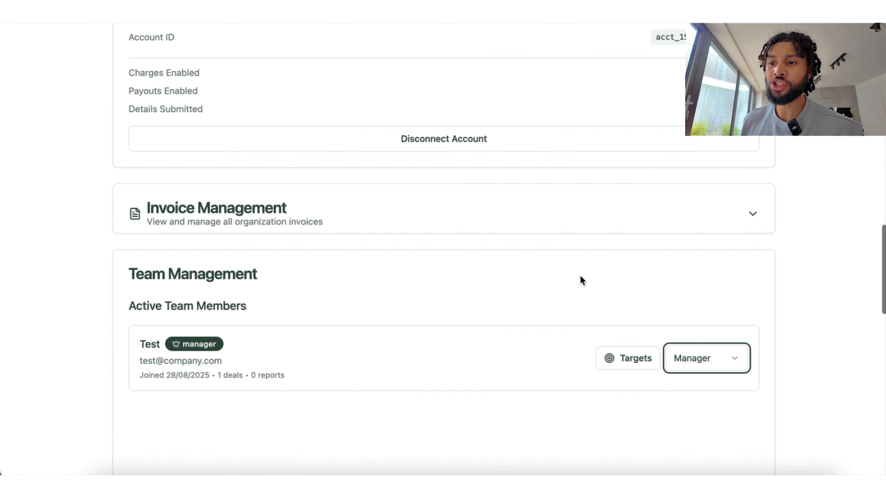
pyautogui.scroll(-10, 576, 296)
pyautogui.scroll(-4, 577, 296)
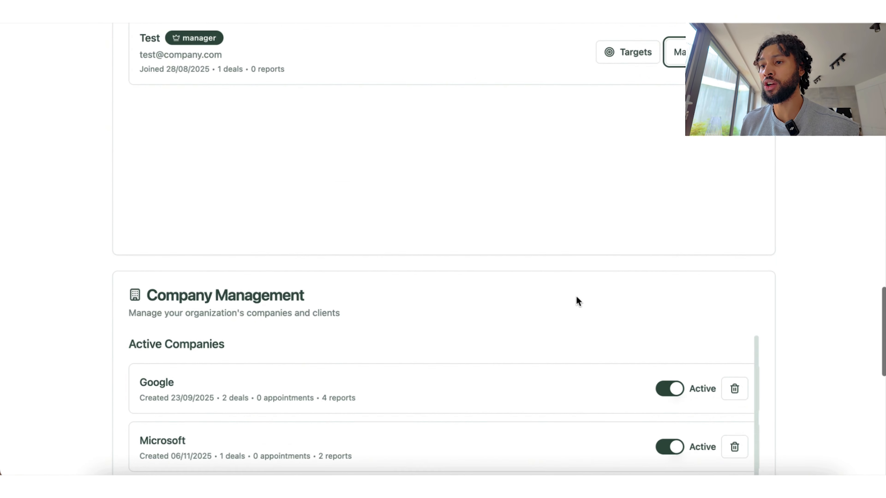
pyautogui.scroll(7, 576, 297)
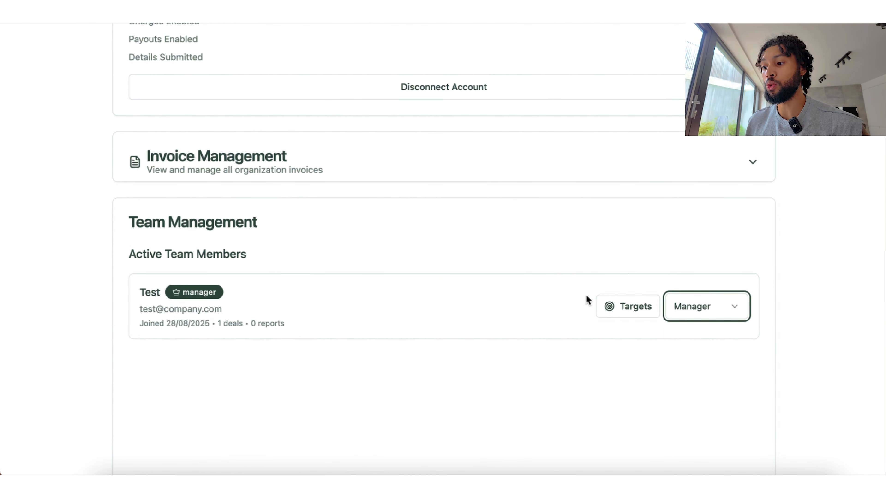
pyautogui.click(701, 306)
pyautogui.click(603, 397)
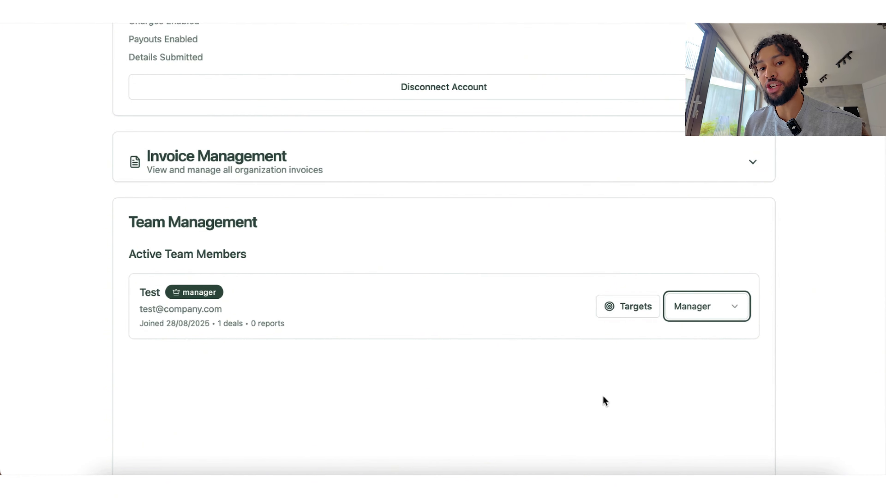
# Step: Open the team member's targets and try the Manager, Full Cycle and Closer sales roles
pyautogui.click(627, 313)
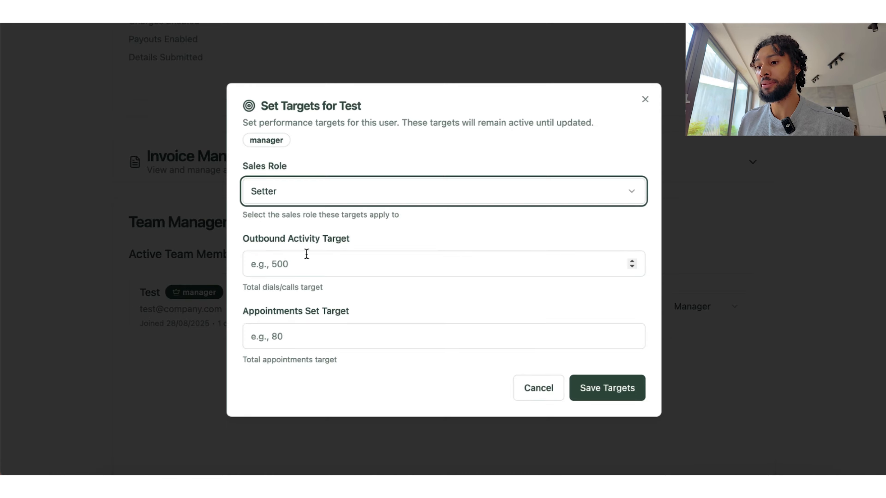
pyautogui.click(360, 194)
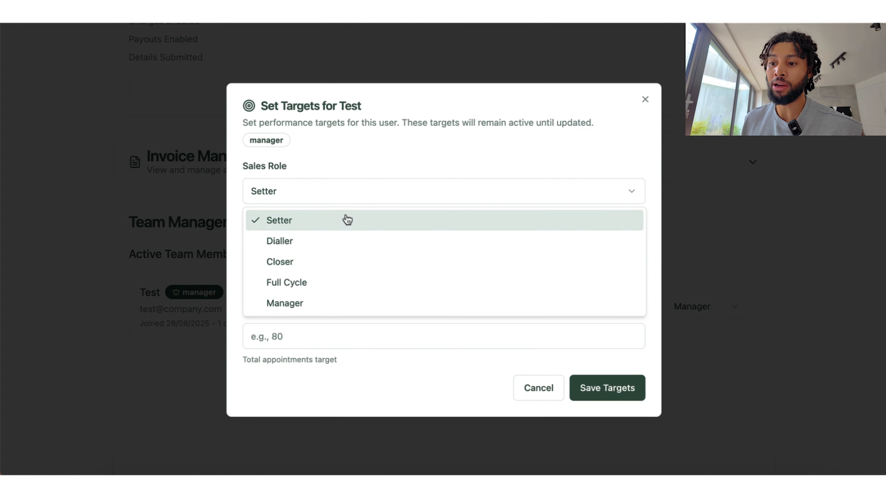
pyautogui.click(300, 305)
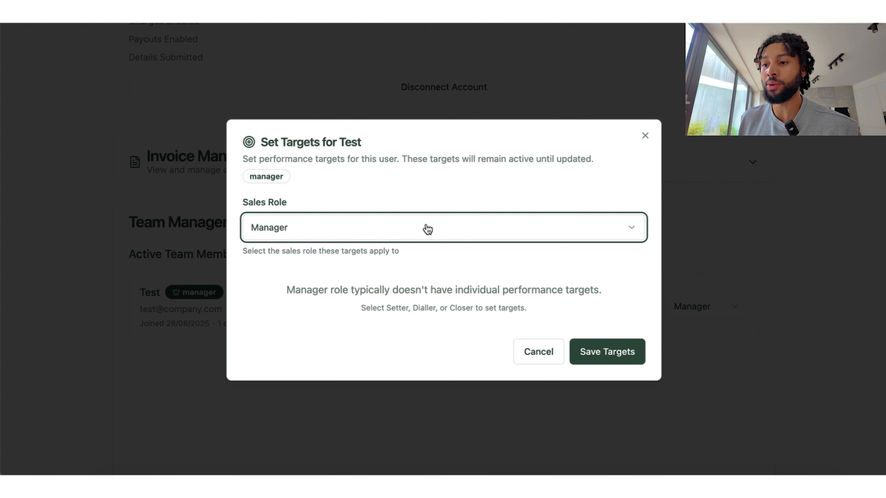
pyautogui.click(427, 229)
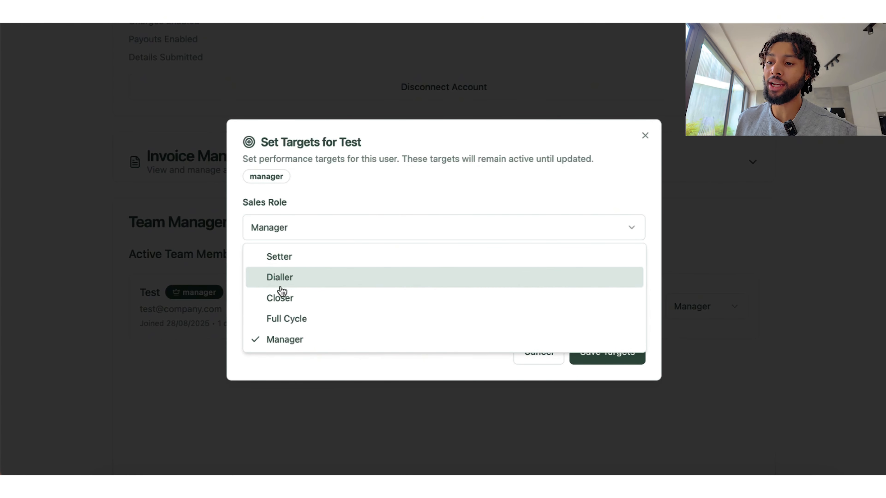
pyautogui.click(281, 318)
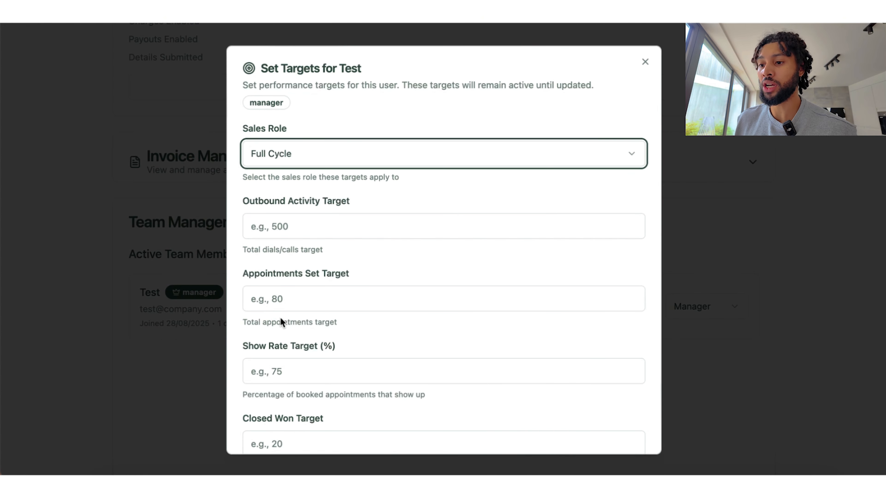
pyautogui.click(356, 166)
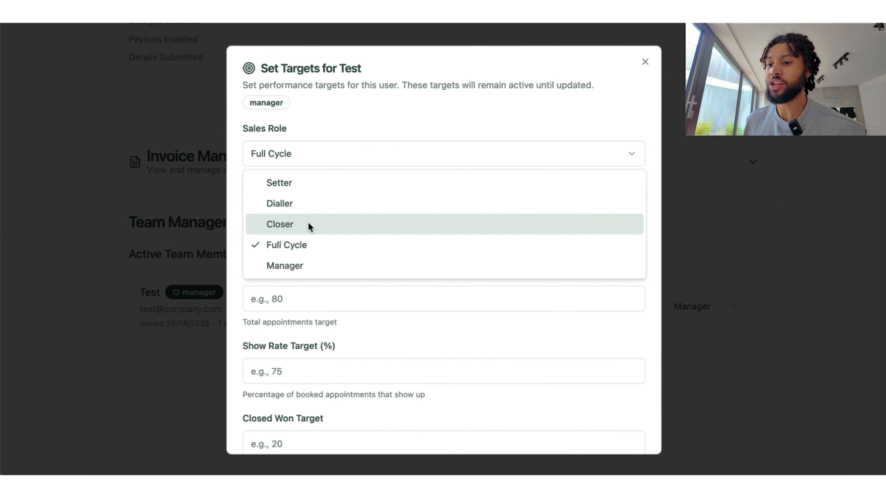
pyautogui.click(309, 225)
pyautogui.scroll(-3, 328, 312)
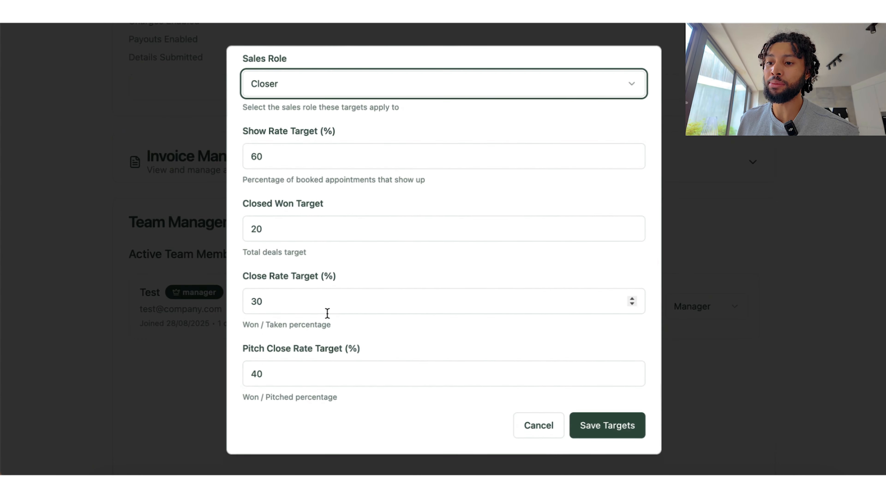
pyautogui.scroll(3, 327, 313)
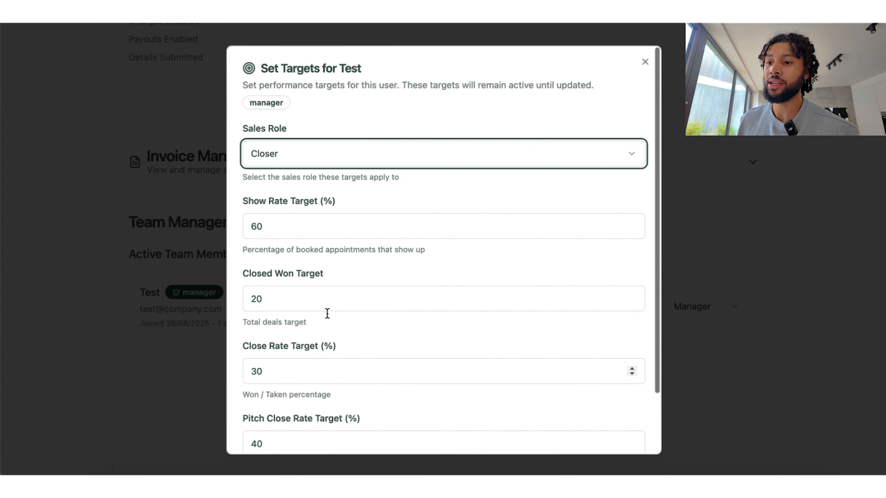
pyautogui.click(350, 163)
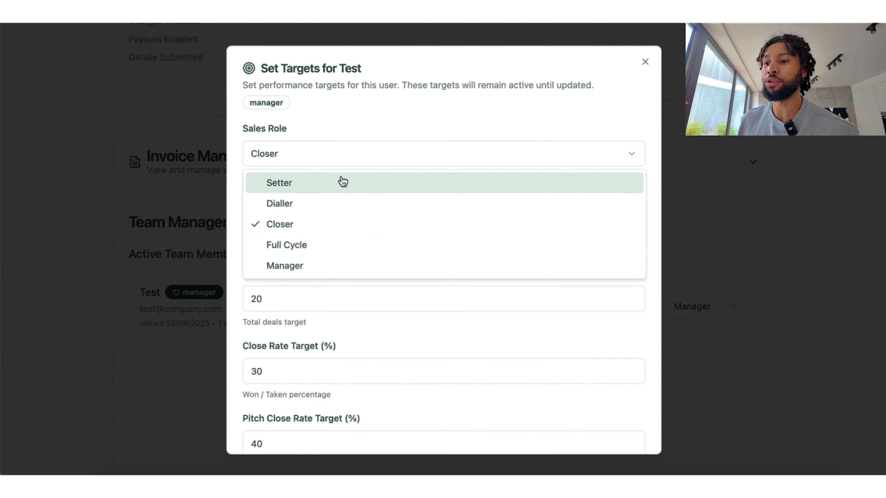
pyautogui.click(306, 248)
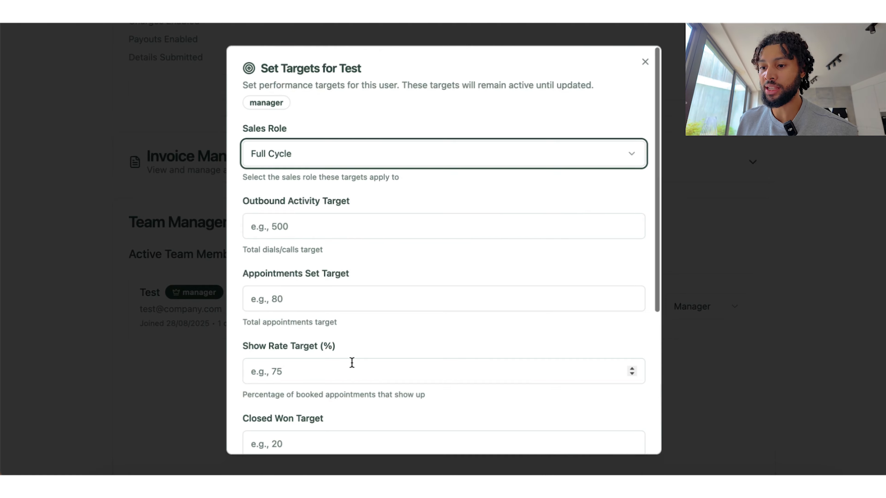
# Step: Choose the Setter role with targets of 1000 outbound activities and 50 appointments set
pyautogui.scroll(-4, 352, 362)
pyautogui.scroll(4, 352, 362)
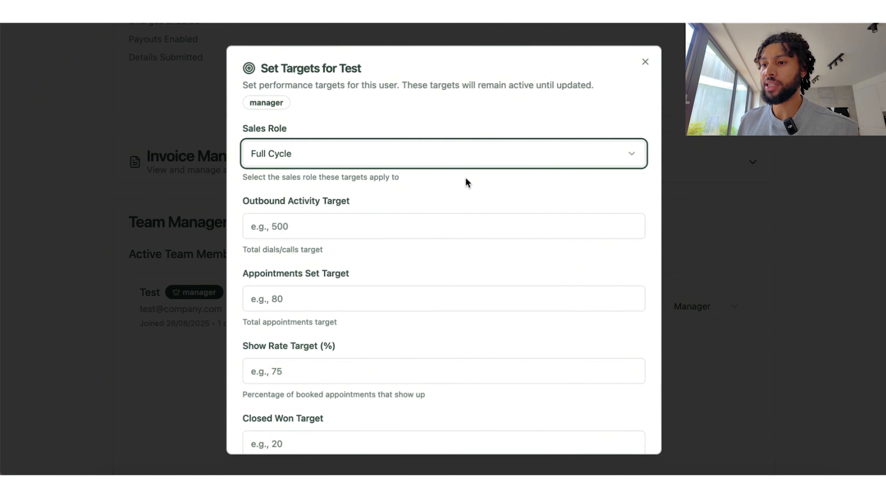
pyautogui.click(394, 157)
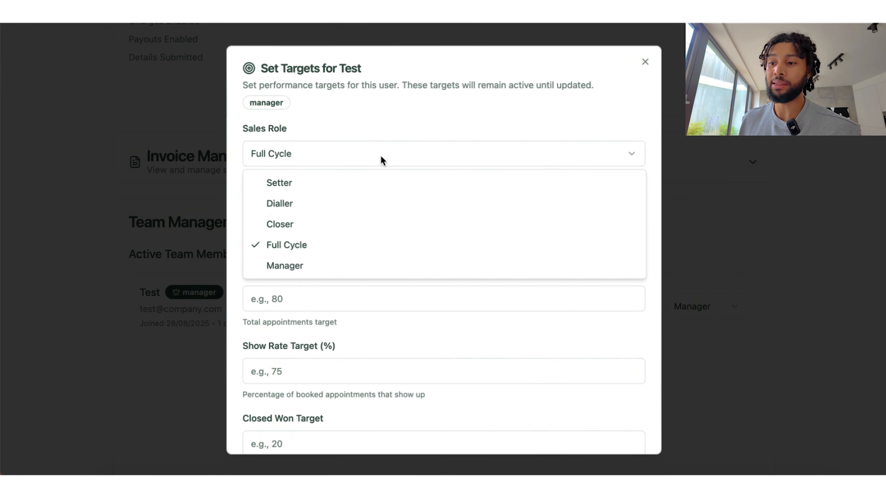
pyautogui.click(308, 191)
pyautogui.click(330, 260)
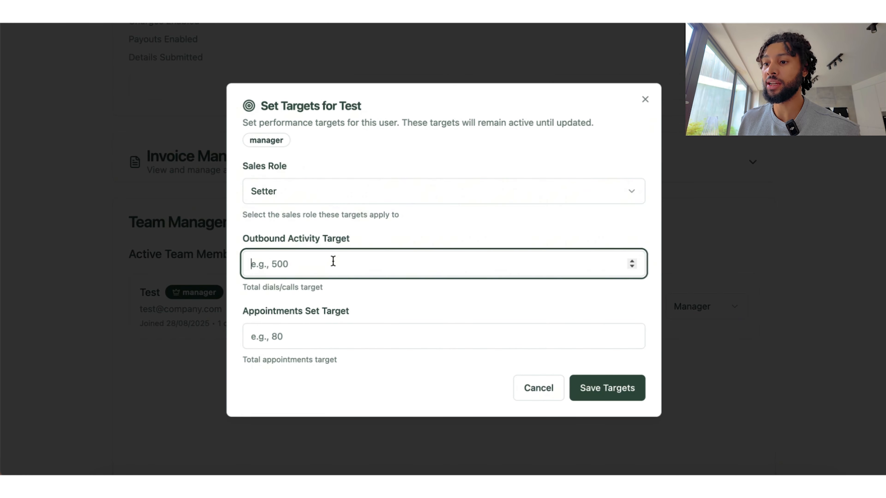
pyautogui.write('1000')
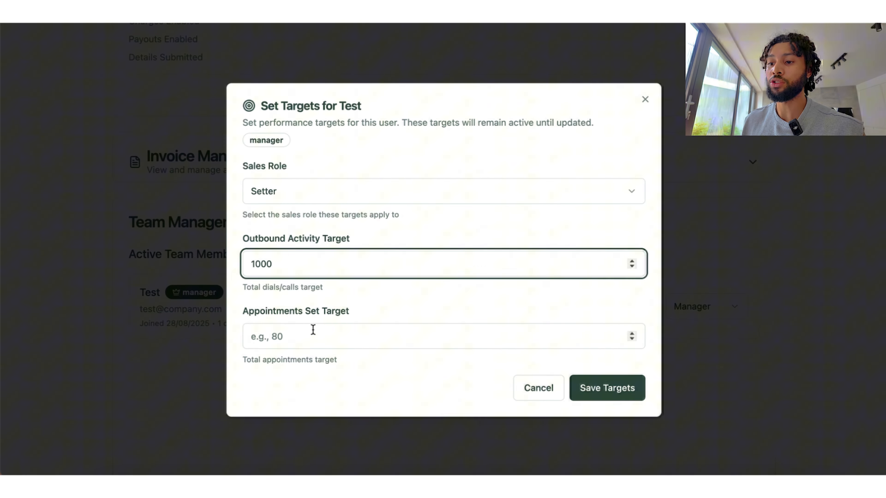
pyautogui.click(313, 330)
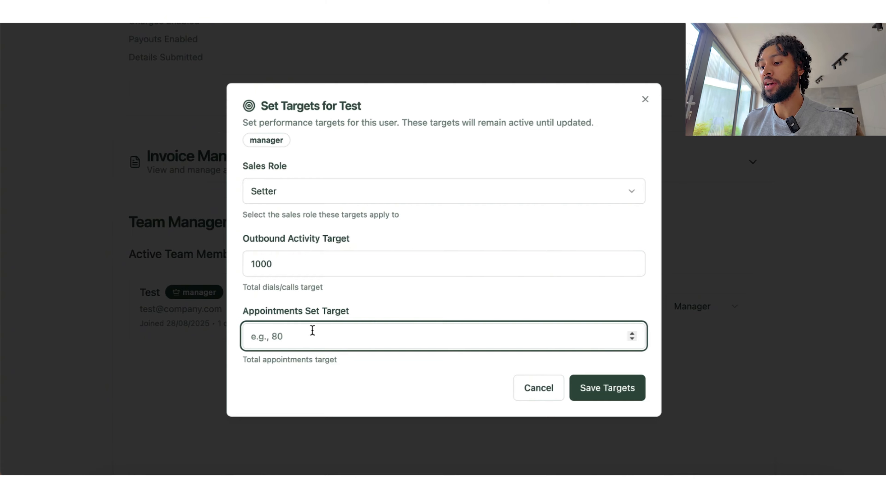
pyautogui.write('50')
pyautogui.click(347, 390)
# Step: Save the Setter targets, return to the Reports dashboard and check Target Attainment
pyautogui.click(615, 384)
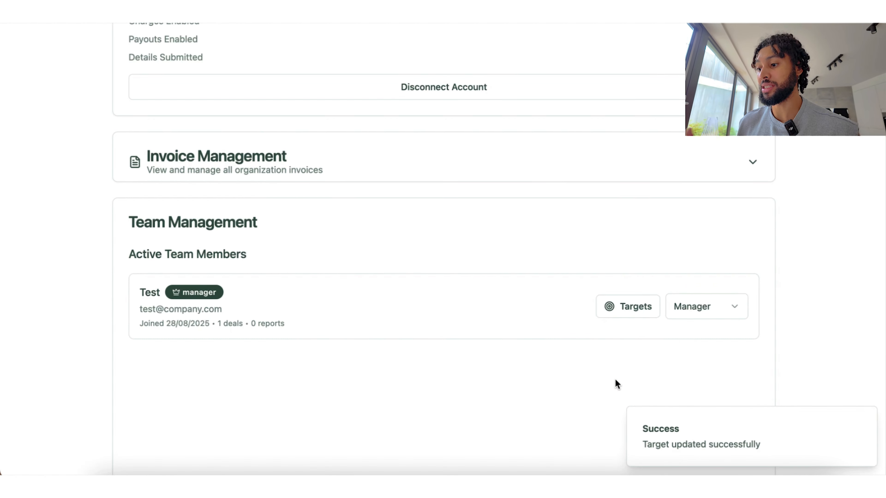
pyautogui.scroll(15, 615, 381)
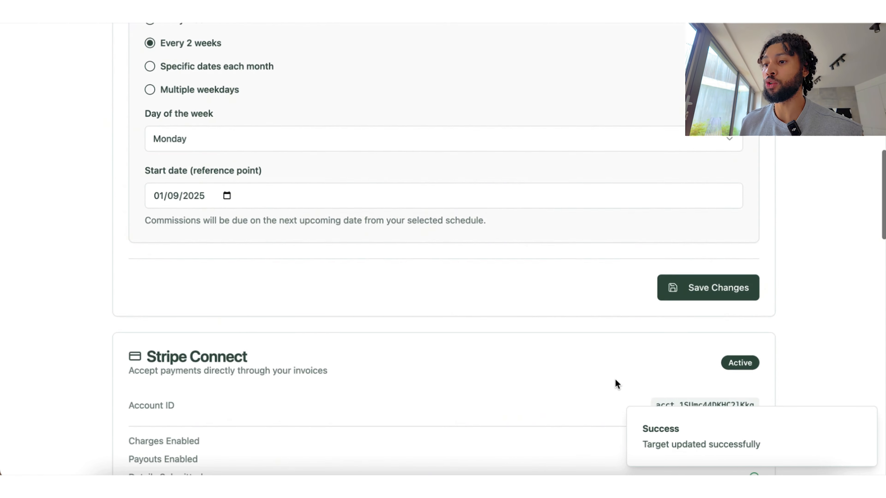
pyautogui.click(83, 53)
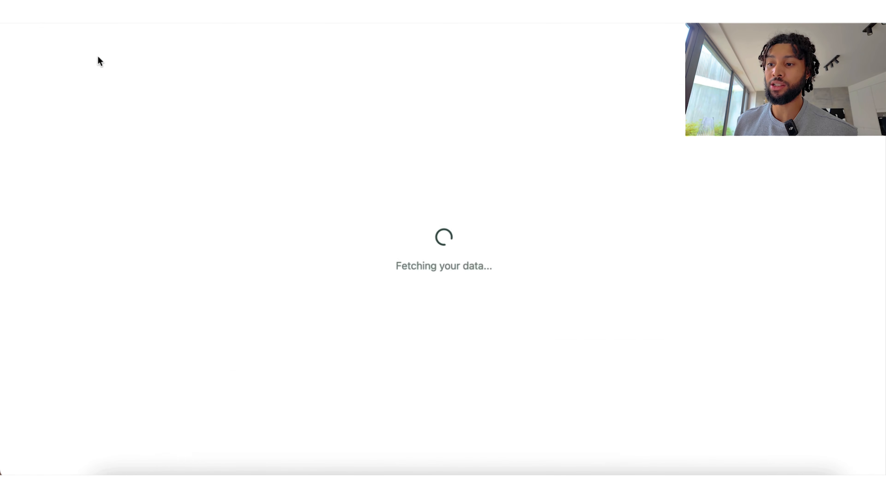
pyautogui.scroll(-6, 544, 255)
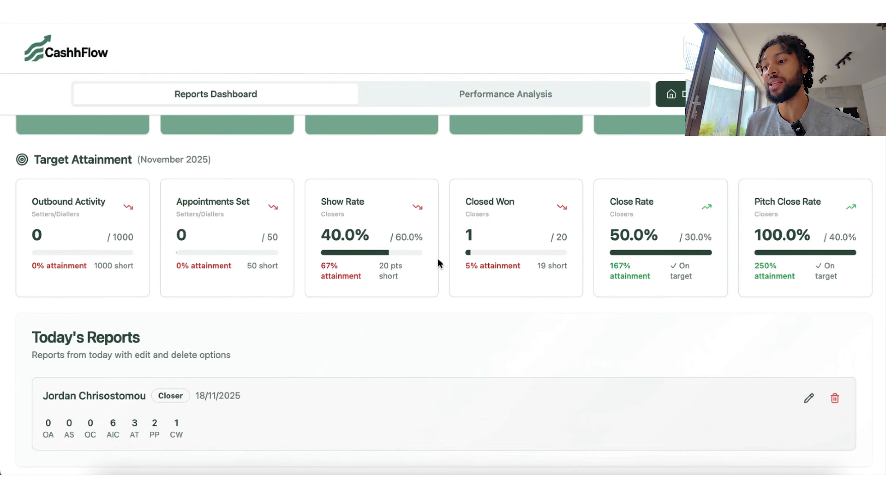
pyautogui.scroll(8, 439, 264)
# Step: Start a new daily report for the team member with Google as the company
pyautogui.click(824, 265)
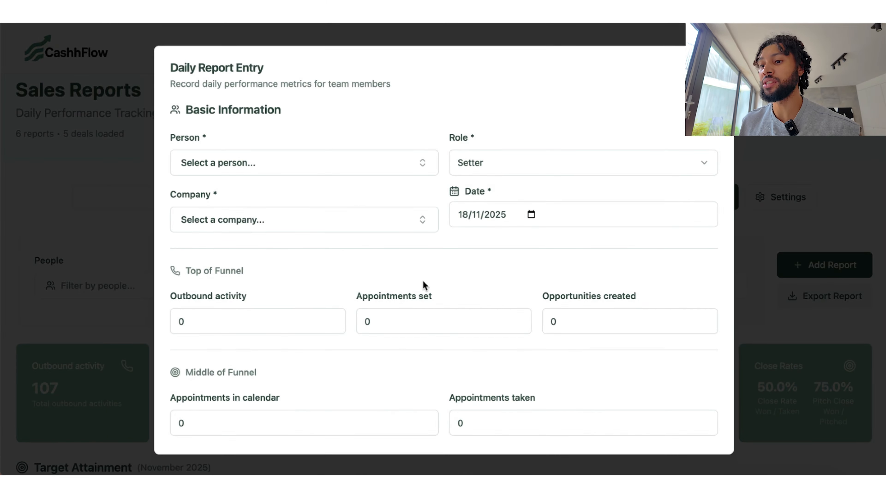
pyautogui.click(300, 163)
pyautogui.click(215, 223)
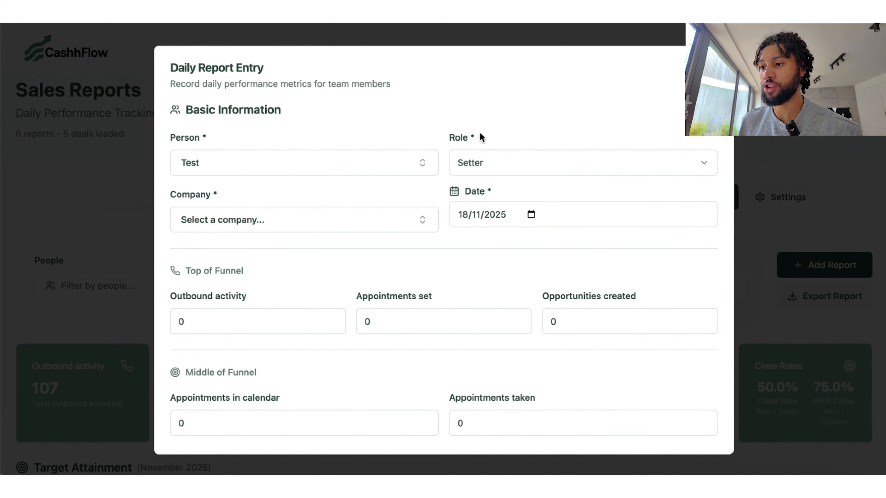
pyautogui.click(252, 222)
pyautogui.click(208, 295)
pyautogui.click(545, 215)
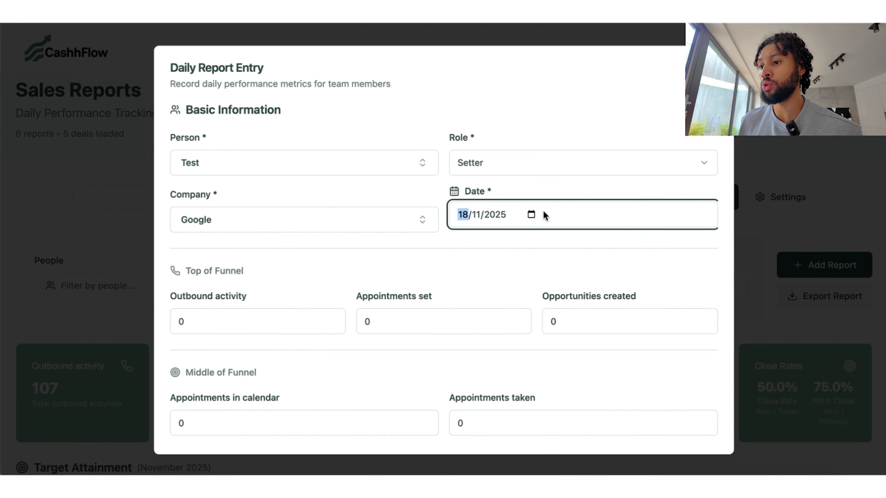
# Step: Enter 39 outbound activities and 3 appointments set, and add the daily report
pyautogui.click(332, 321)
pyautogui.write('21')
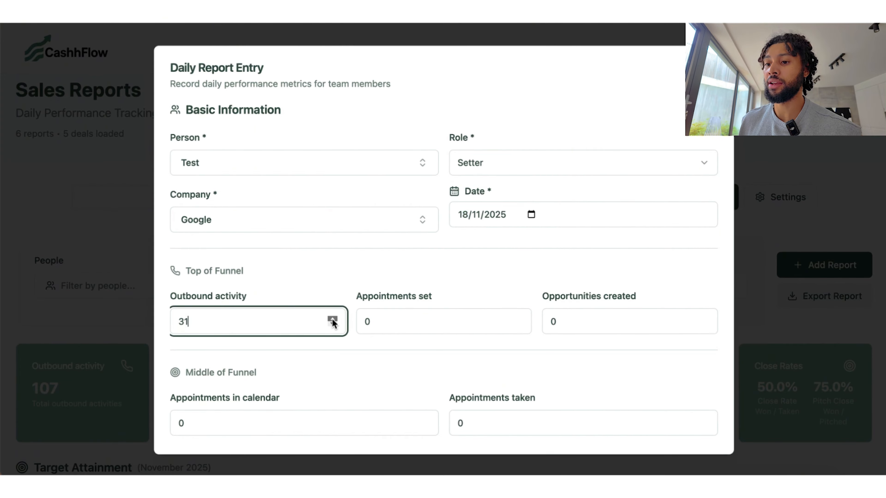
pyautogui.click(333, 321)
pyautogui.click(518, 320)
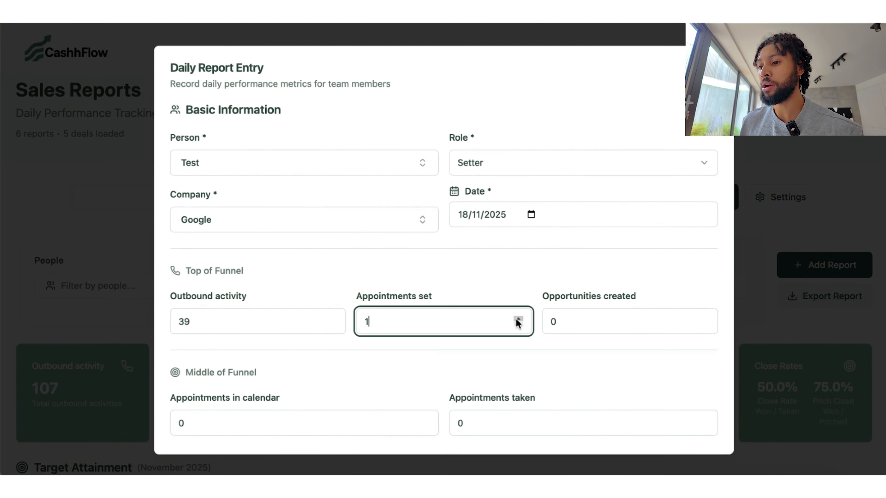
pyautogui.click(415, 361)
pyautogui.scroll(-5, 415, 361)
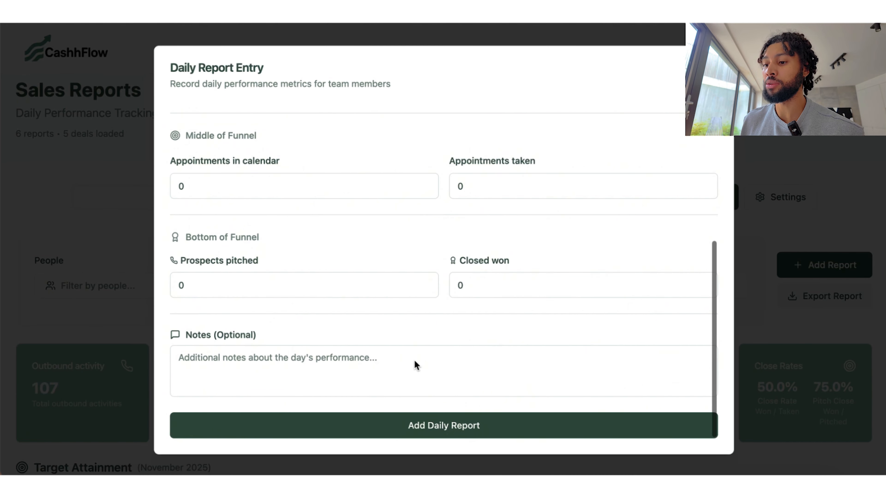
pyautogui.click(451, 426)
pyautogui.scroll(-4, 443, 417)
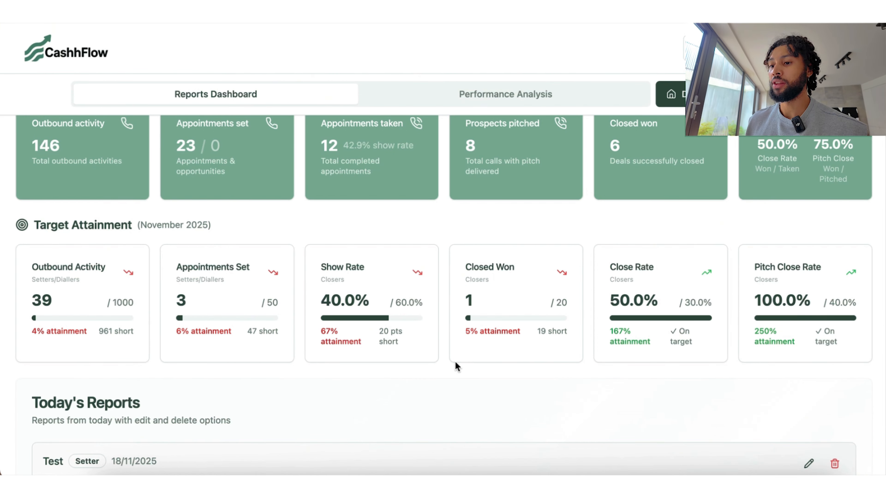
pyautogui.moveTo(136, 225); pyautogui.dragTo(234, 226)
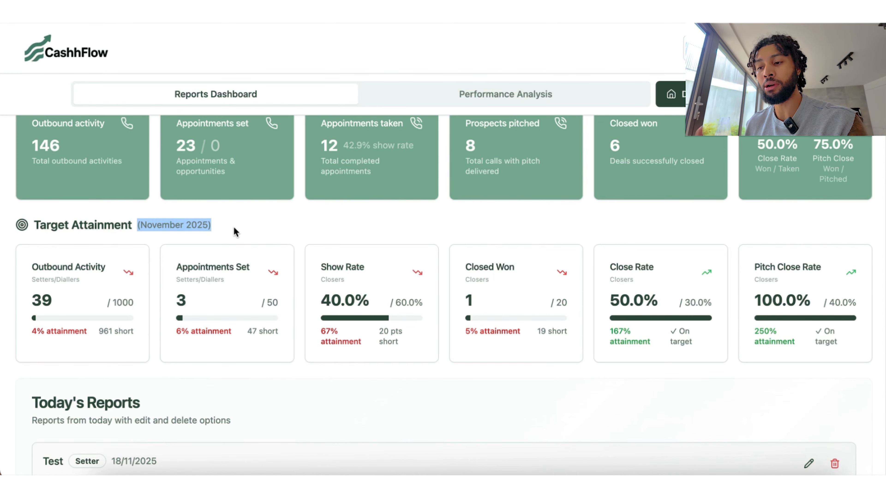
pyautogui.click(233, 228)
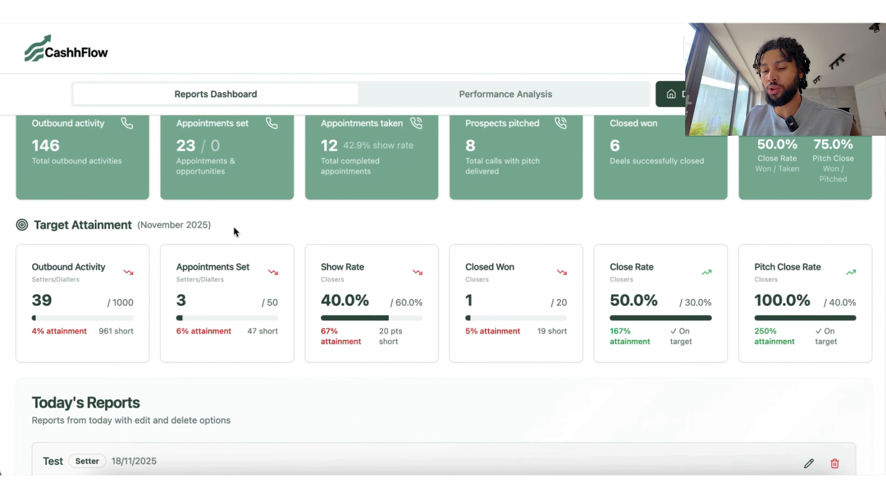
pyautogui.scroll(10, 234, 228)
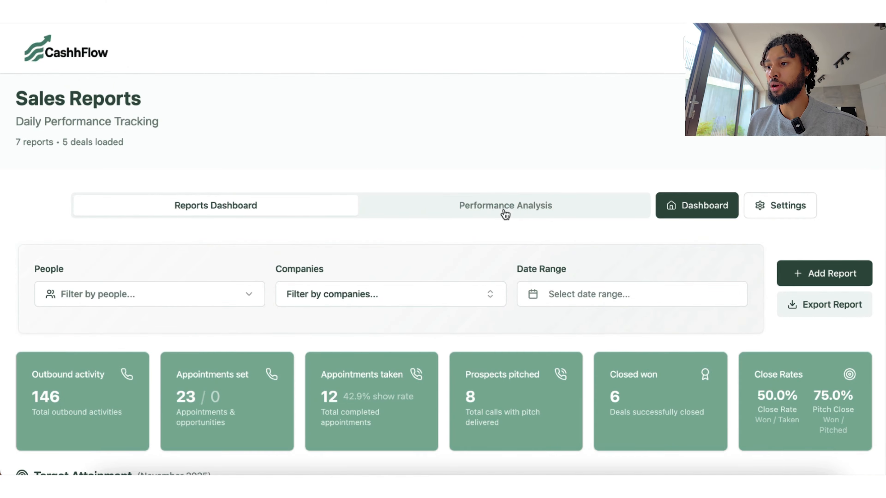
# Step: Show the main Dashboard with £162,299.86 revenue, £67,299.86 cash collected and £15,094.98 commissions
pyautogui.click(666, 209)
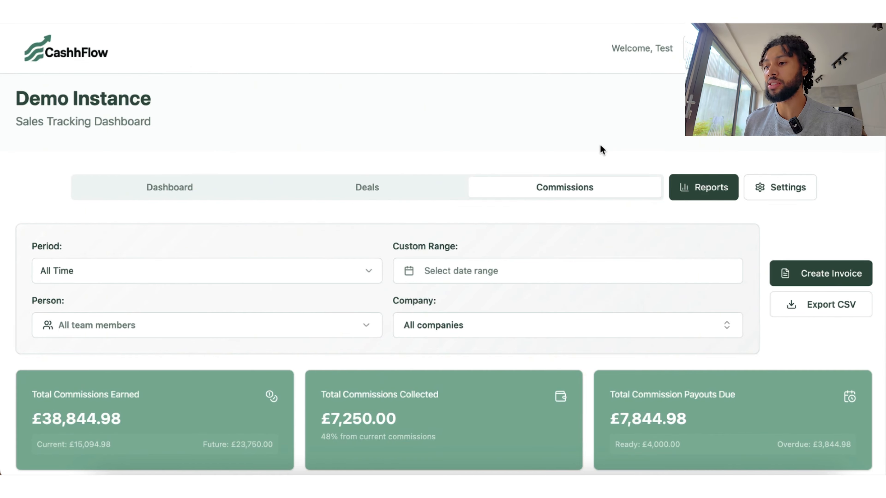
pyautogui.scroll(-5, 431, 254)
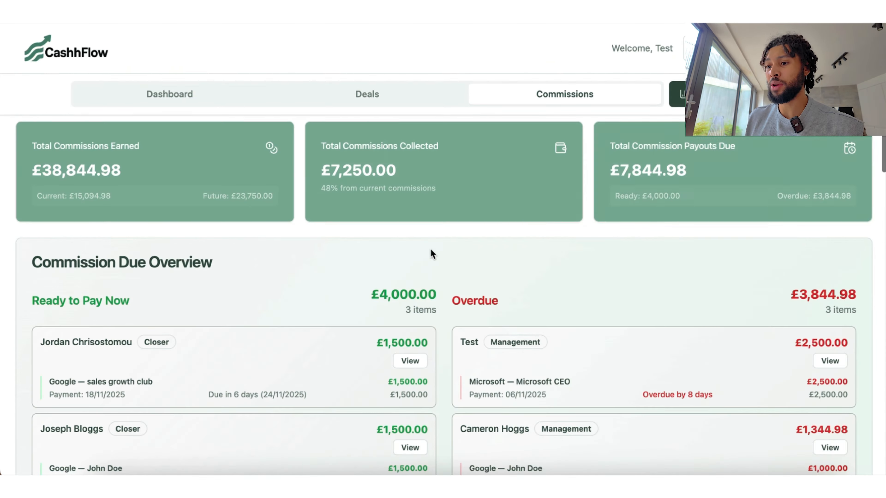
pyautogui.scroll(5, 425, 257)
pyautogui.click(199, 188)
pyautogui.scroll(-10, 488, 305)
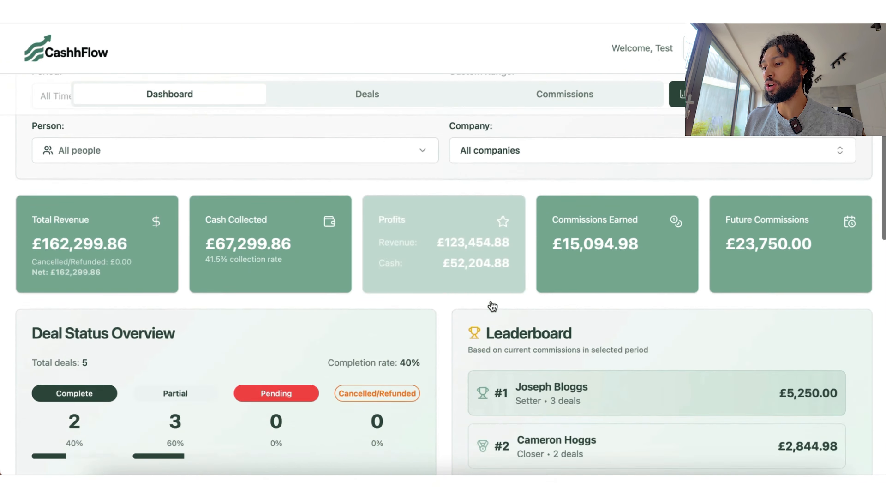
pyautogui.scroll(8, 490, 305)
pyautogui.scroll(2, 491, 301)
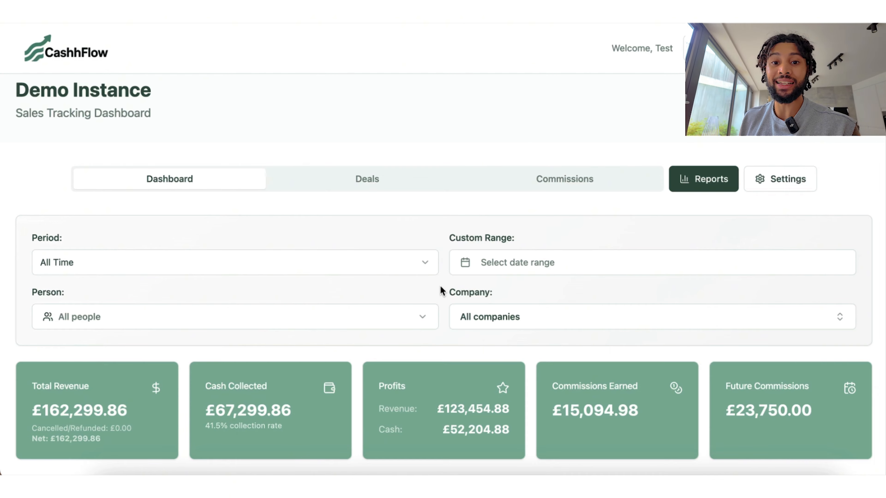
pyautogui.scroll(1, 441, 287)
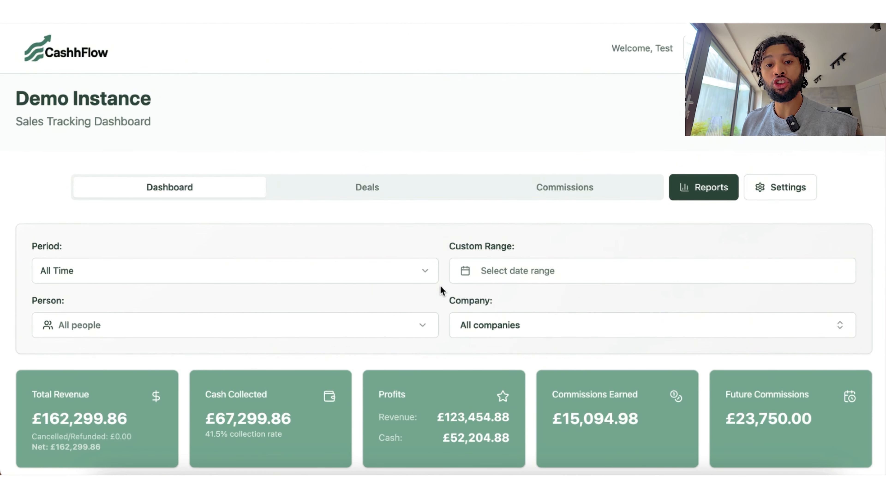